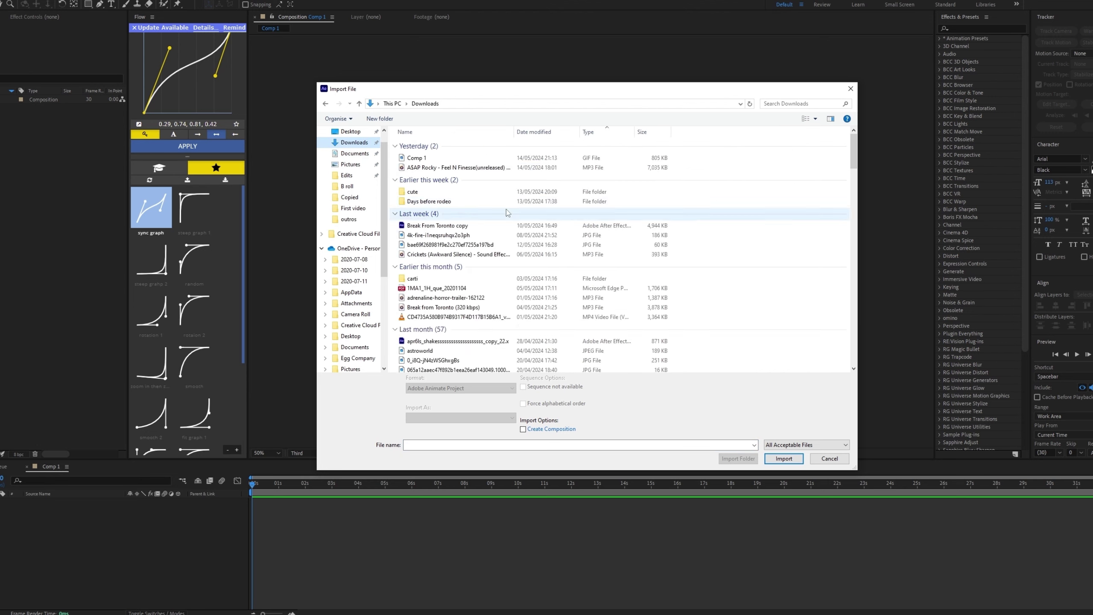
# - Import the JPG image from the "Ski mask the slump god" folder into Comp 1 and scale it to fill the frame
pyautogui.doubleClick(428, 274)
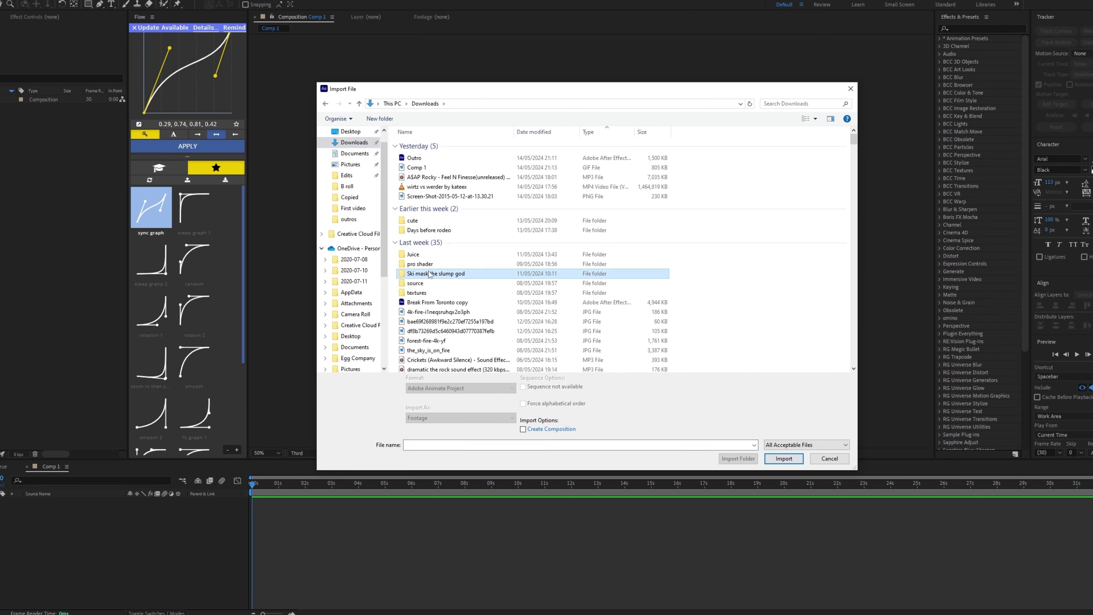
pyautogui.doubleClick(573, 172)
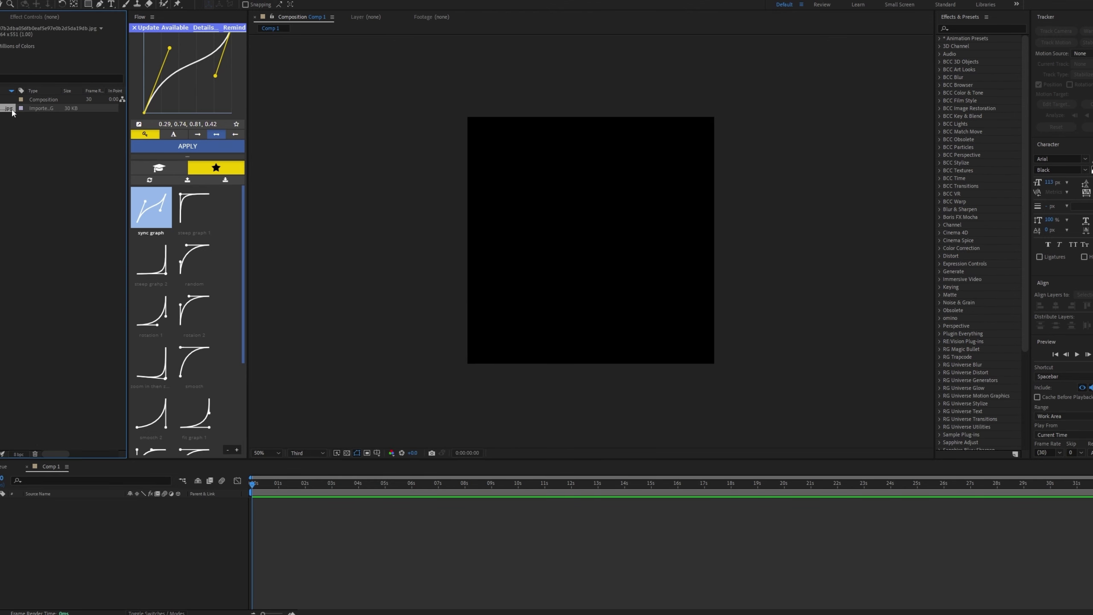
pyautogui.moveTo(225, 532); pyautogui.dragTo(287, 506)
pyautogui.hotkey('ctrl', 'alt', 'f')
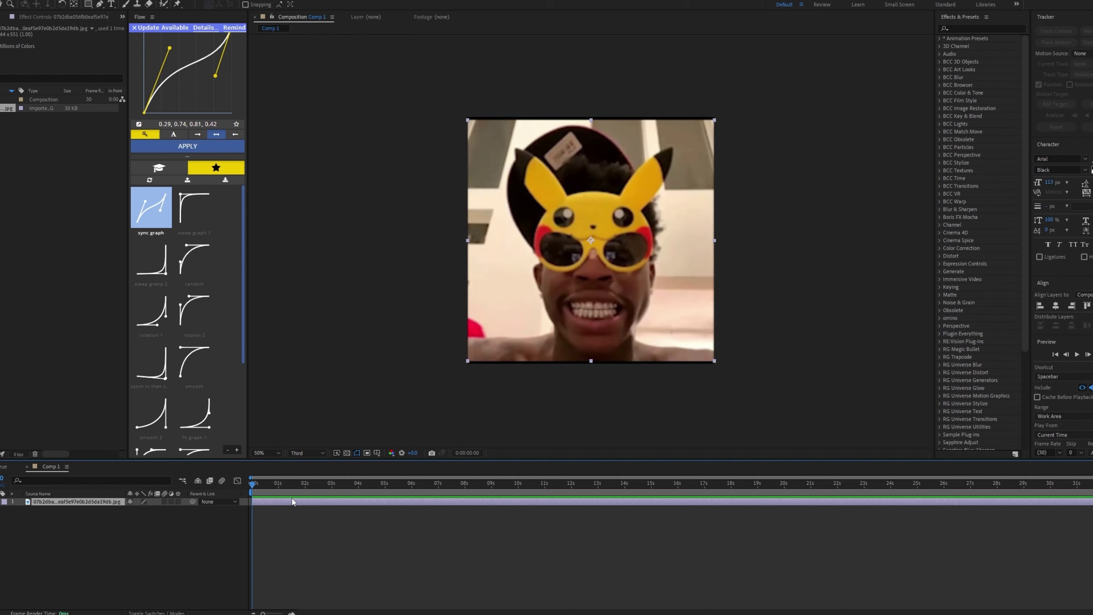
pyautogui.moveTo(142, 509); pyautogui.dragTo(144, 509)
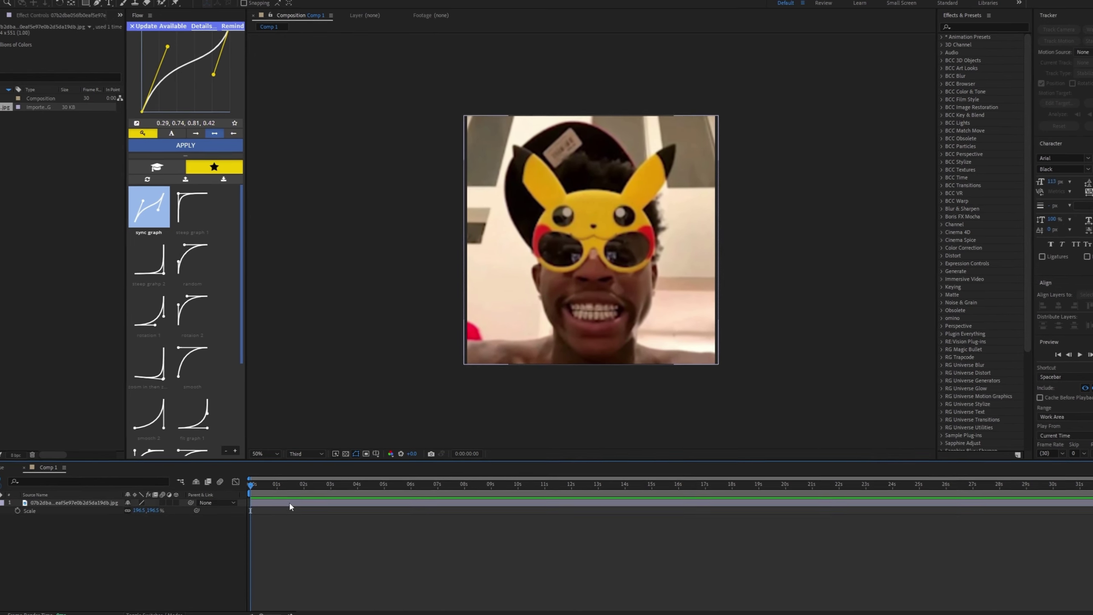
# - Pre-compose the image layer, moving all attributes into the new composition and adjusting its duration to the layer's time span
pyautogui.rightClick(282, 502)
pyautogui.click(319, 438)
pyautogui.click(415, 308)
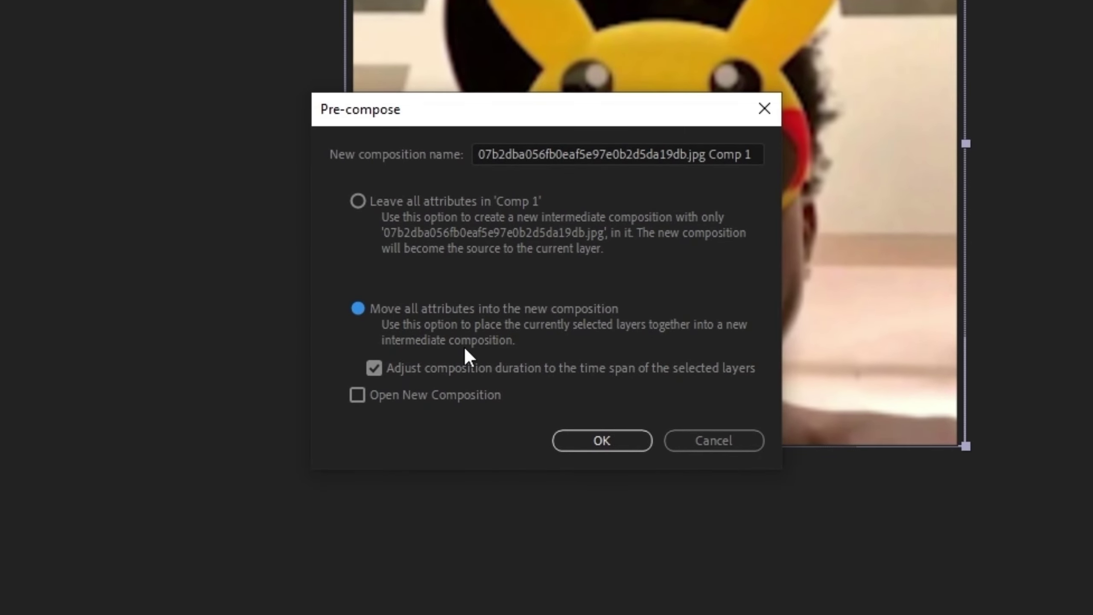
pyautogui.click(606, 440)
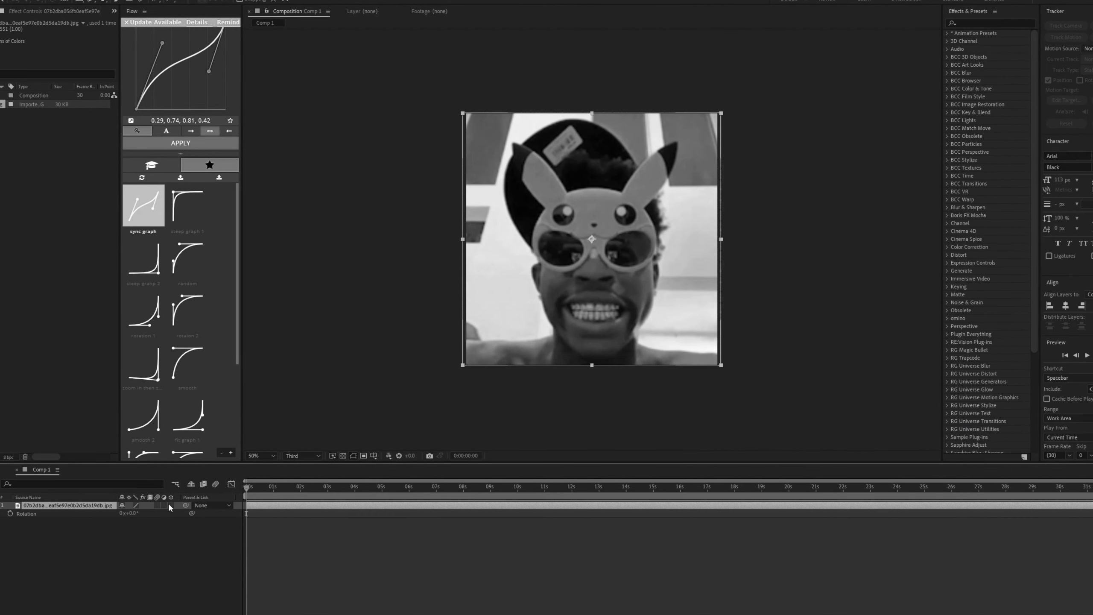
# - Make the original image layer 3D, enlarge it beyond the frame and try rotating it around the Y axis
pyautogui.click(169, 506)
pyautogui.press('s')
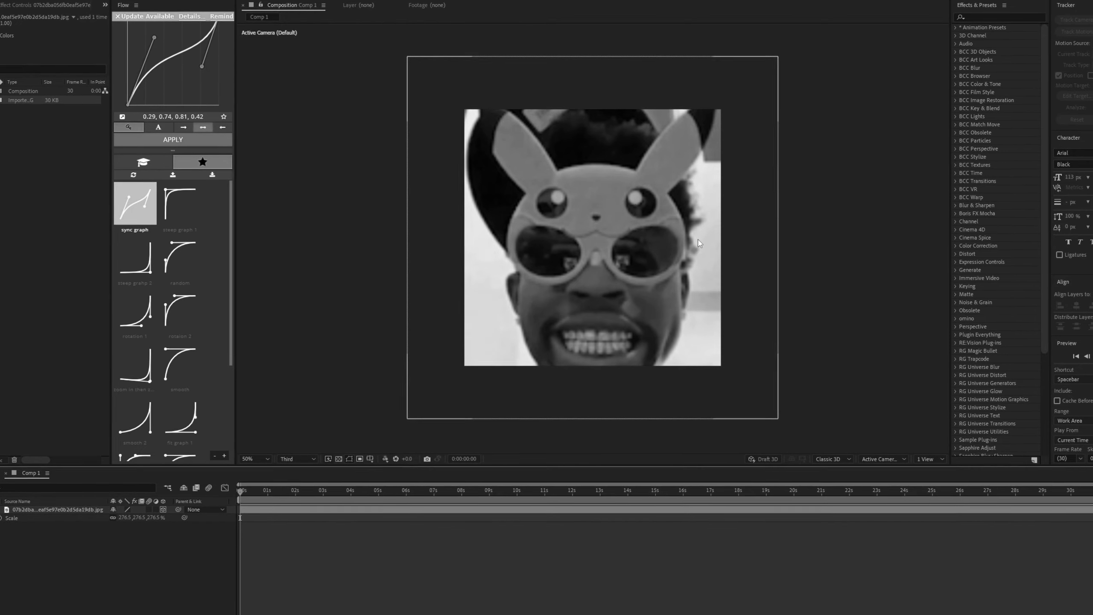
pyautogui.press('r')
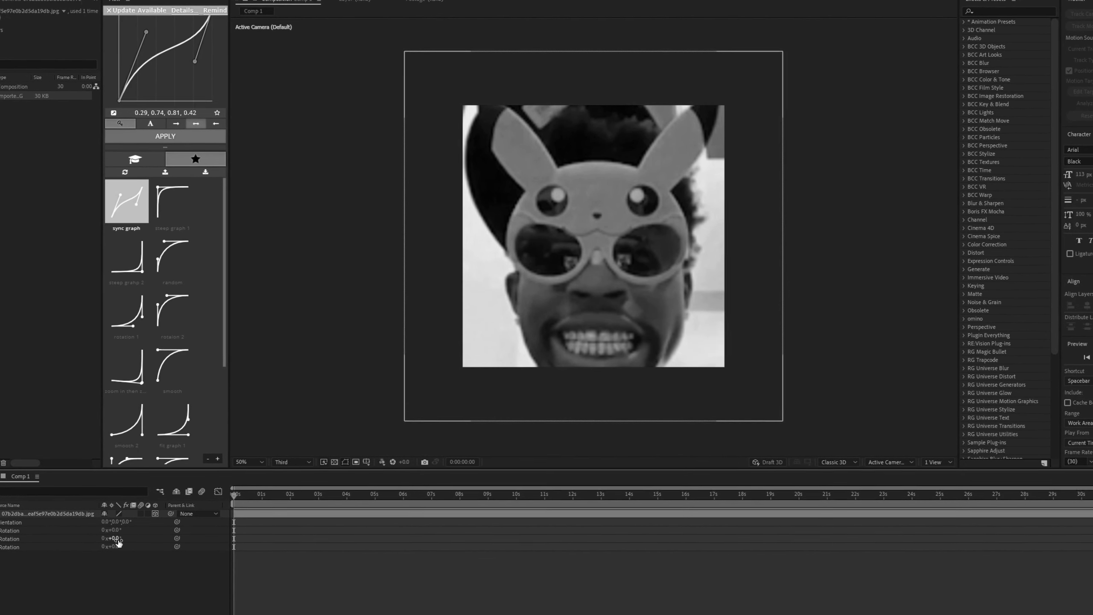
pyautogui.moveTo(116, 539); pyautogui.dragTo(142, 539)
pyautogui.hotkey('ctrl', 'z')
# - Try pre-composing the enlarged image and rotating it in 3D around the Y axis, and undo these changes
pyautogui.rightClick(383, 513)
pyautogui.click(436, 448)
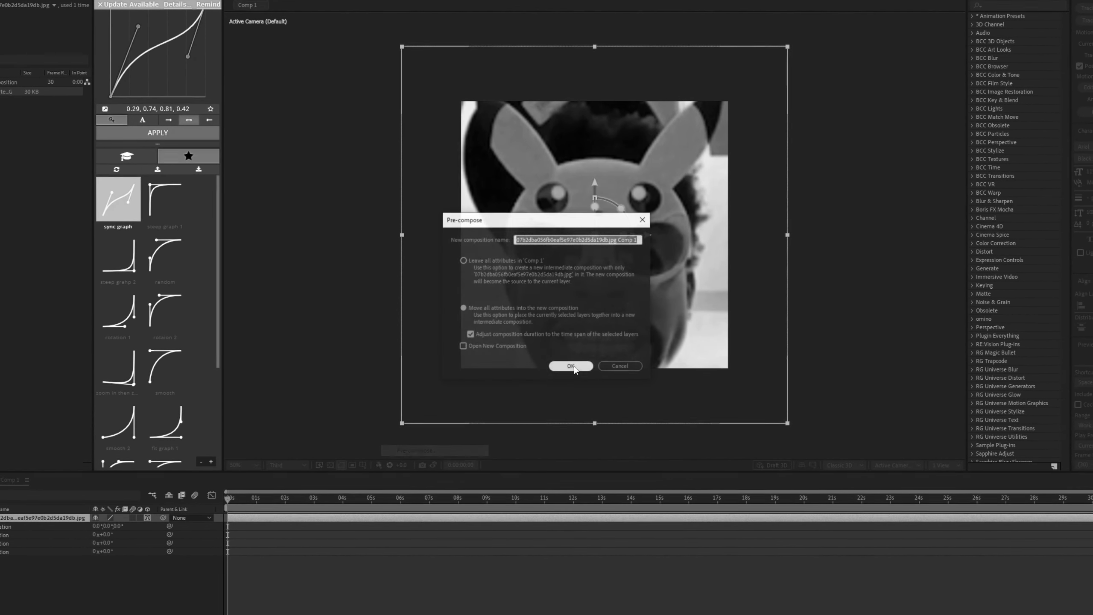
pyautogui.click(572, 366)
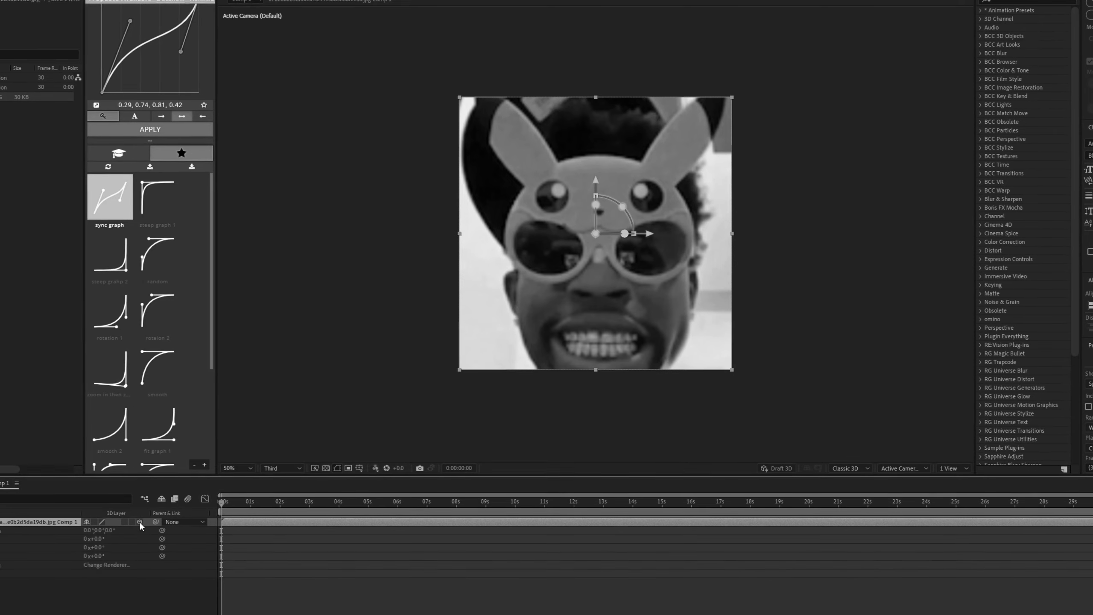
pyautogui.moveTo(97, 548); pyautogui.dragTo(108, 550)
pyautogui.hotkey('ctrl', 'z')
pyautogui.hotkey('ctrl', 'z')
pyautogui.hotkey('ctrl', 'z')
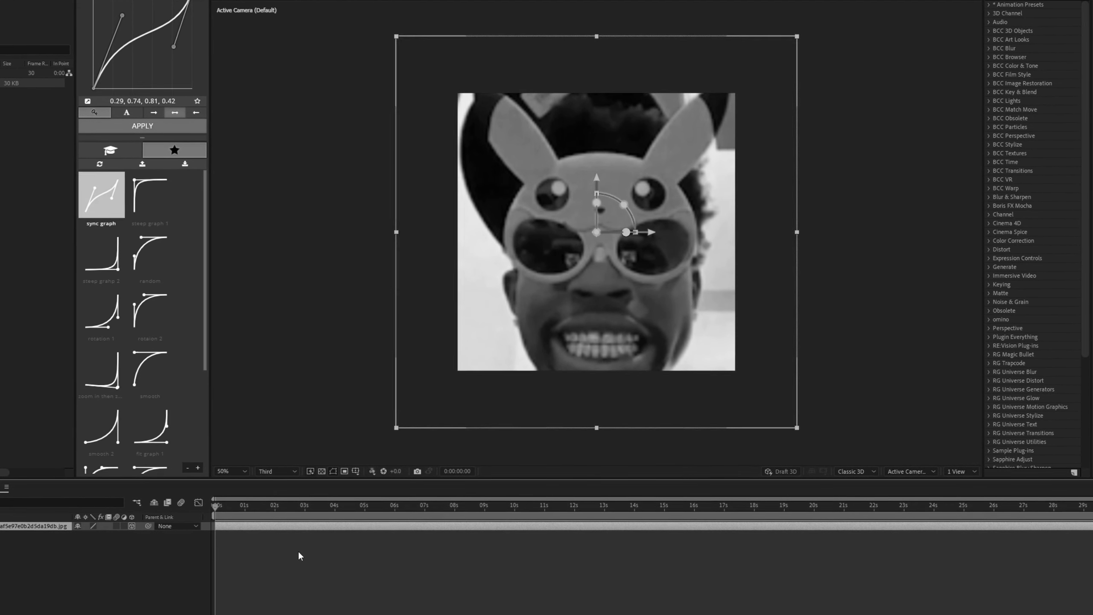
# - Pre-compose the image layer again at its frame-filling size, with all attributes moved into the new composition
pyautogui.rightClick(296, 526)
pyautogui.click(368, 455)
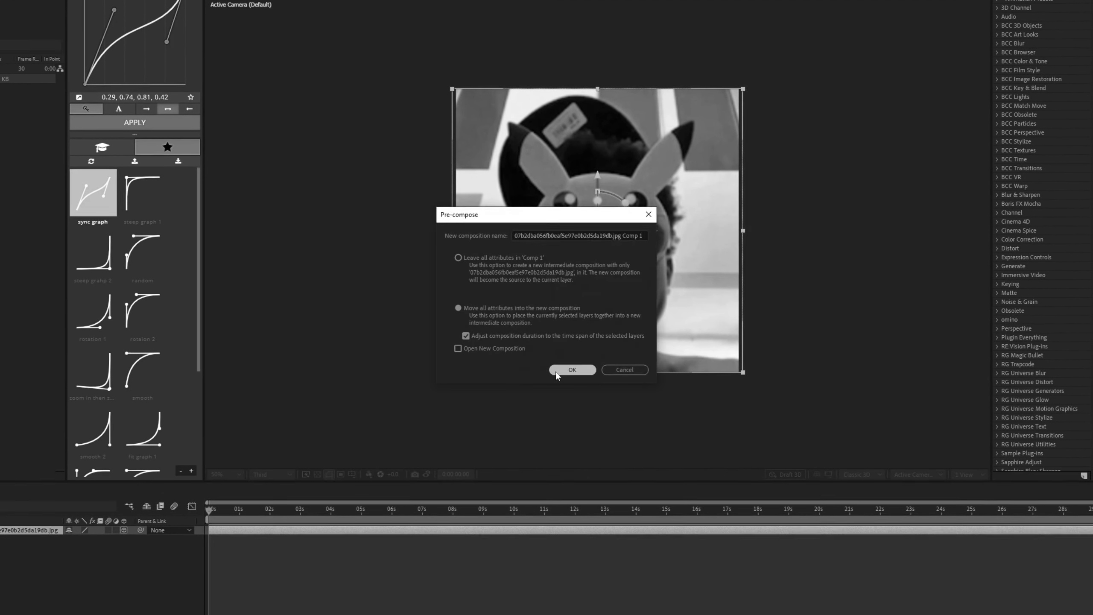
pyautogui.click(555, 370)
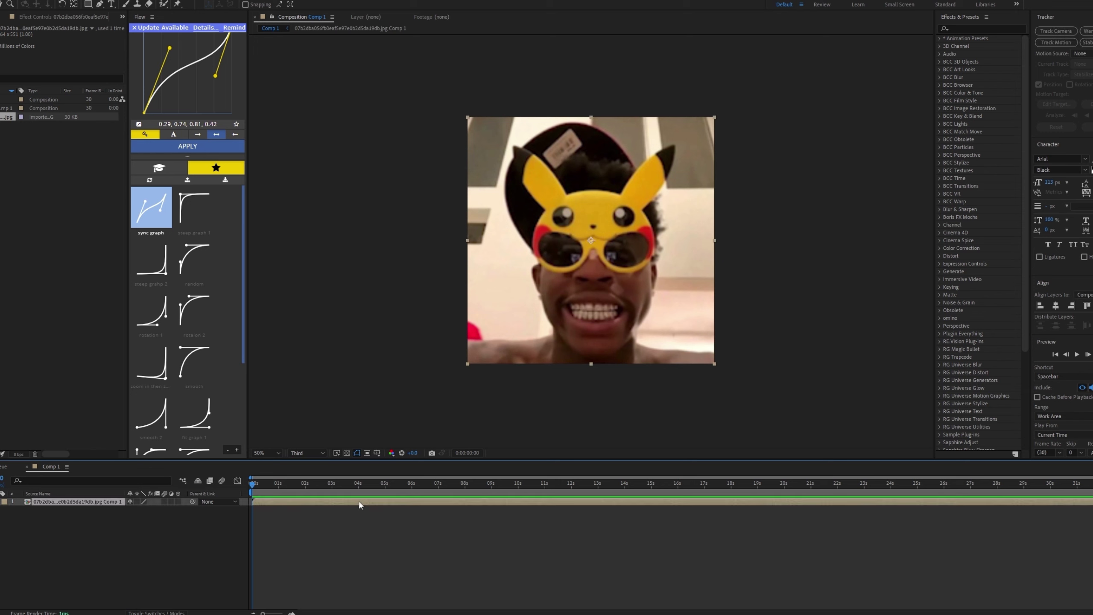
# - Make the pre-composed layer 3D and set keyframes for its scale and its X, Y and Z rotation at 0:00:00:00
pyautogui.click(178, 502)
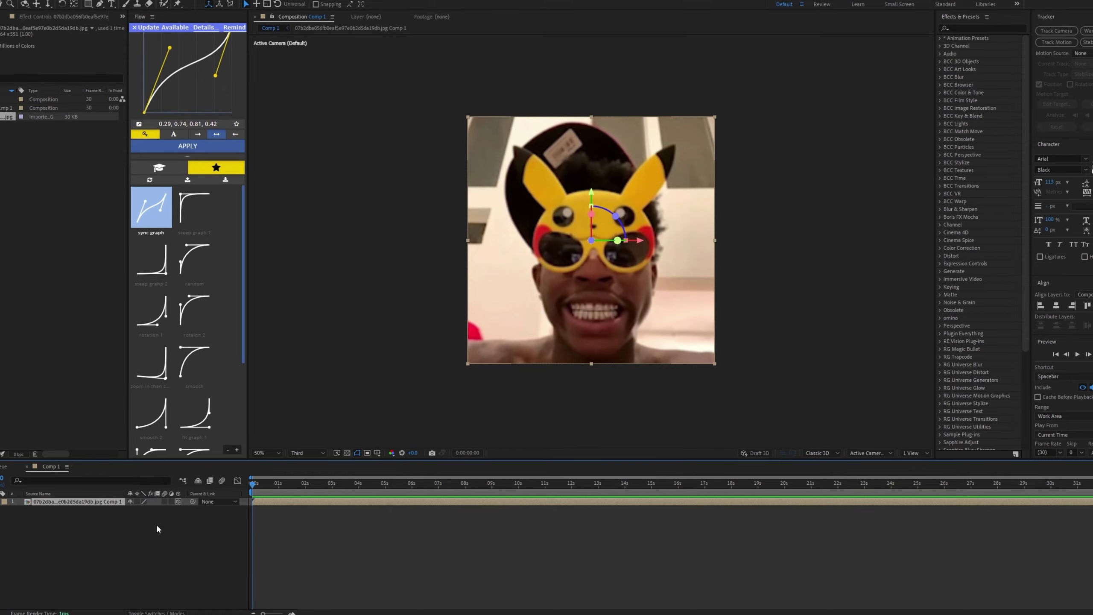
pyautogui.press('r')
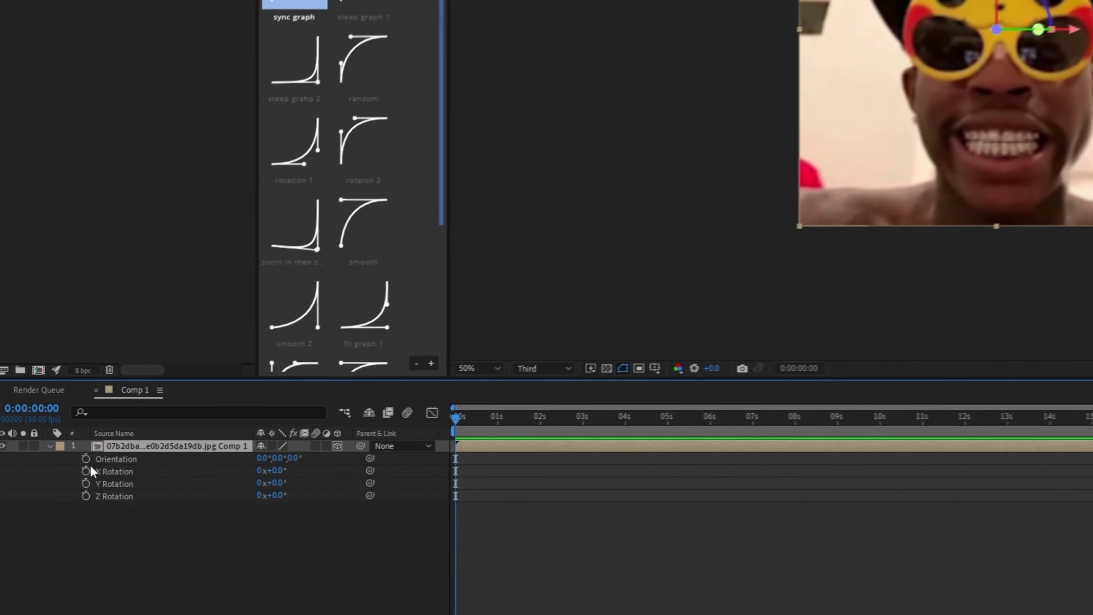
pyautogui.moveTo(92, 466); pyautogui.dragTo(92, 493)
pyautogui.hotkey('alt', 'shift', 's')
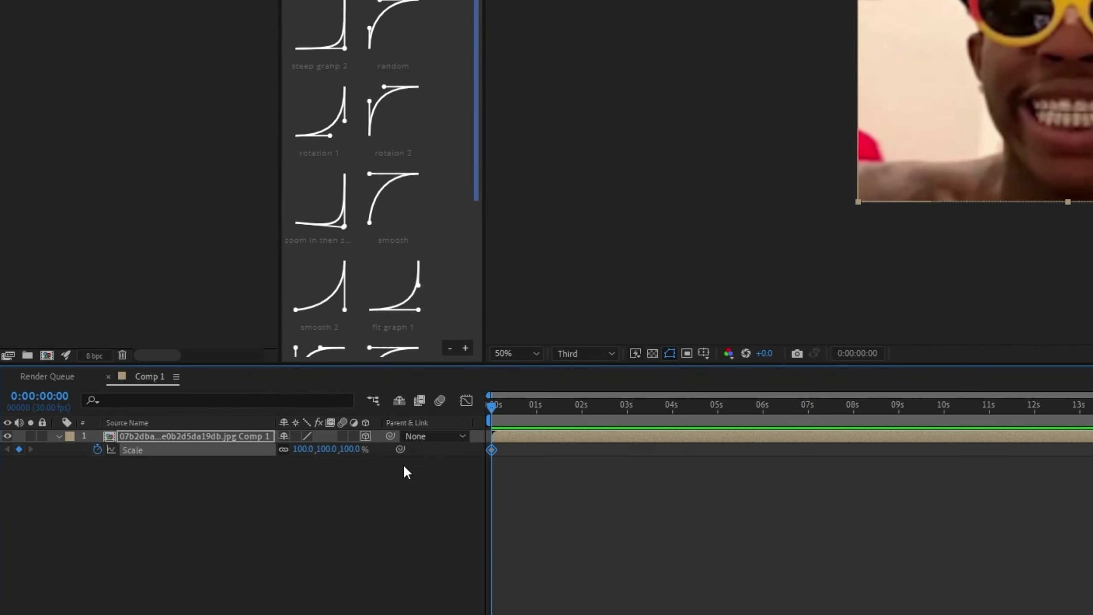
pyautogui.press('u')
pyautogui.press('u')
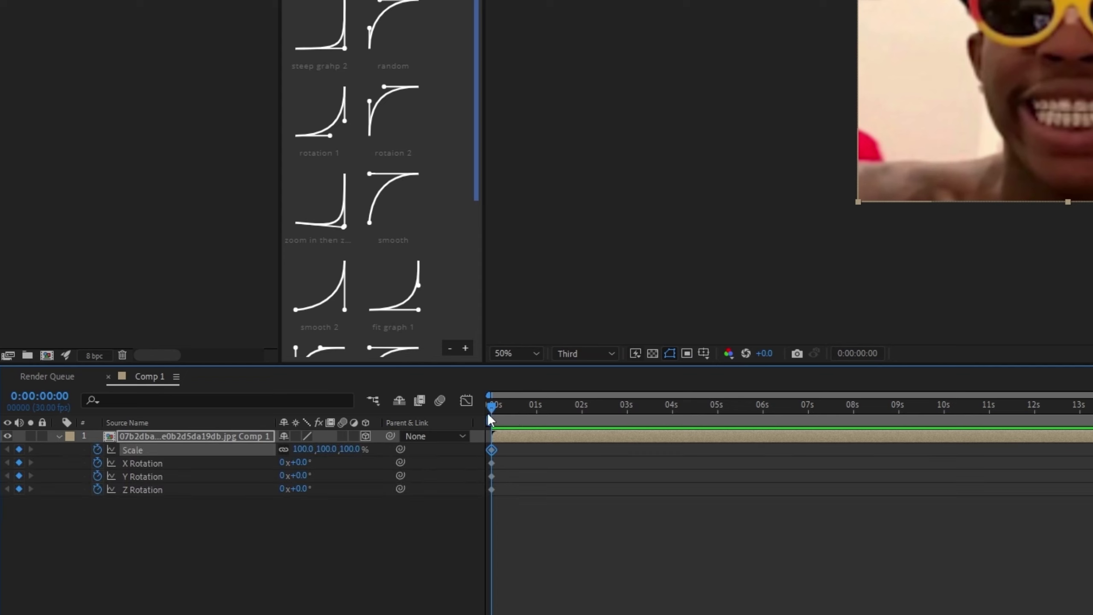
# - Add a position keyframe at 0:00:00:00 and display all of the layer's keyframed transform properties
pyautogui.click(570, 424)
pyautogui.press('Home')
pyautogui.press('p')
pyautogui.click(97, 449)
pyautogui.click(133, 468)
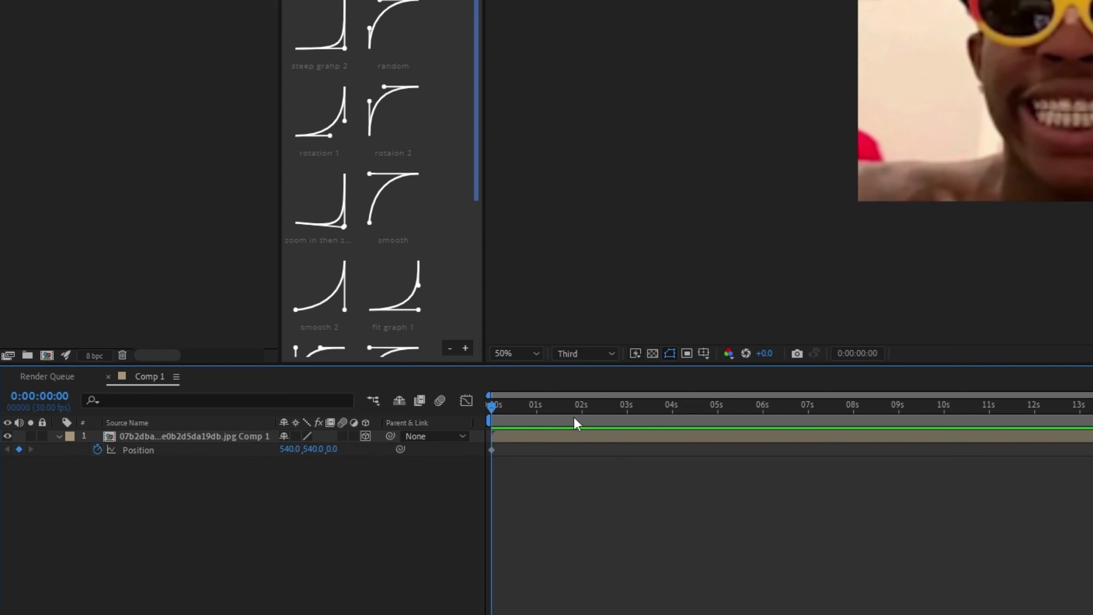
pyautogui.press('u')
pyautogui.press('u')
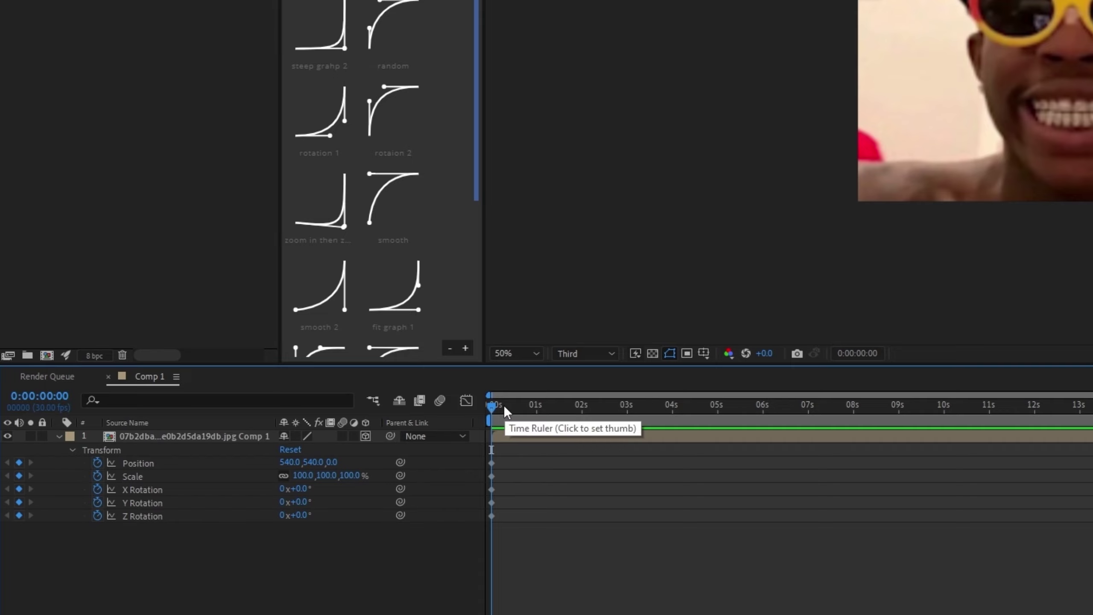
# - At 0:00:01:27, set the layer's Y rotation to 180° and reduce its scale to 81%
pyautogui.moveTo(504, 405); pyautogui.dragTo(581, 441)
pyautogui.moveTo(487, 464)
pyautogui.mouseDown()
pyautogui.moveTo(468, 452)
pyautogui.moveTo(477, 449)
pyautogui.mouseUp()
pyautogui.press('=')
pyautogui.press('=')
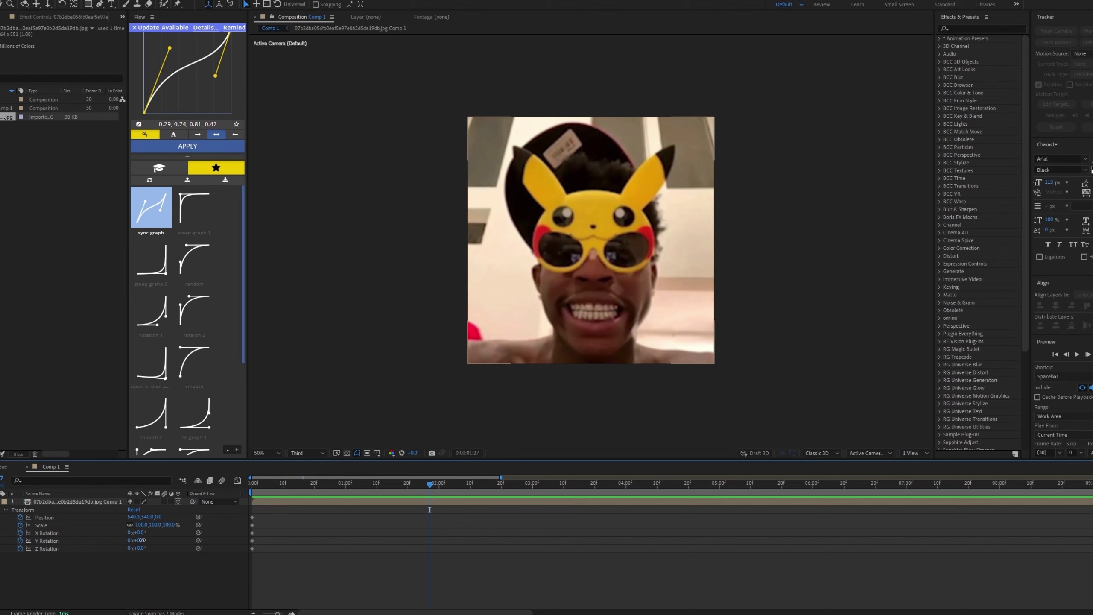
pyautogui.moveTo(142, 540)
pyautogui.mouseDown()
pyautogui.moveTo(155, 540)
pyautogui.moveTo(115, 540)
pyautogui.moveTo(229, 532)
pyautogui.moveTo(142, 541)
pyautogui.mouseUp()
pyautogui.hotkey('ctrl', 'z')
pyautogui.hotkey('ctrl', 'z')
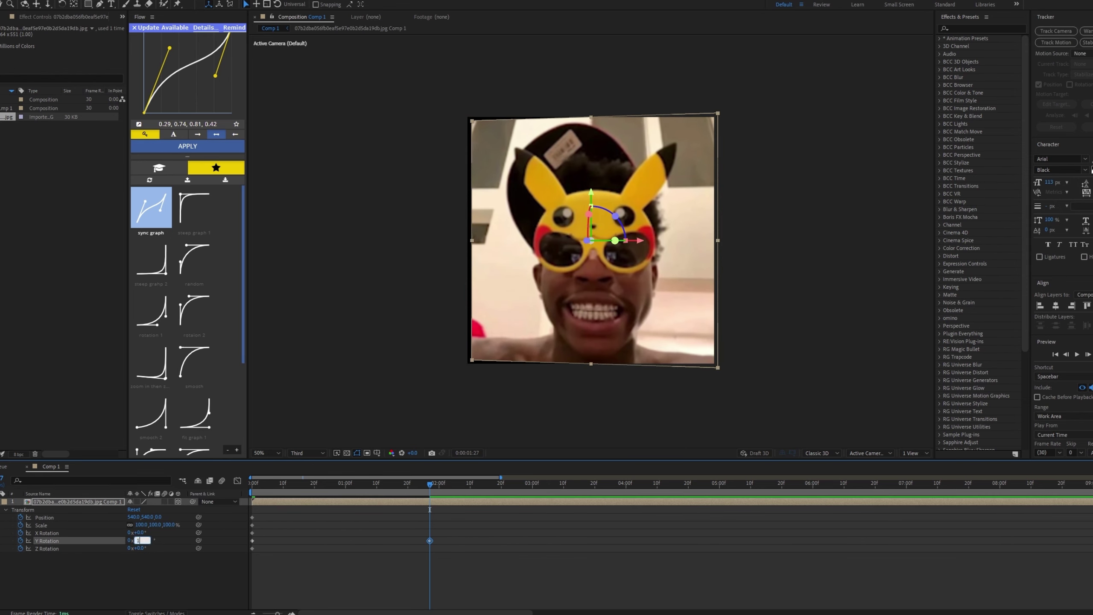
pyautogui.write('180')
pyautogui.press('Return')
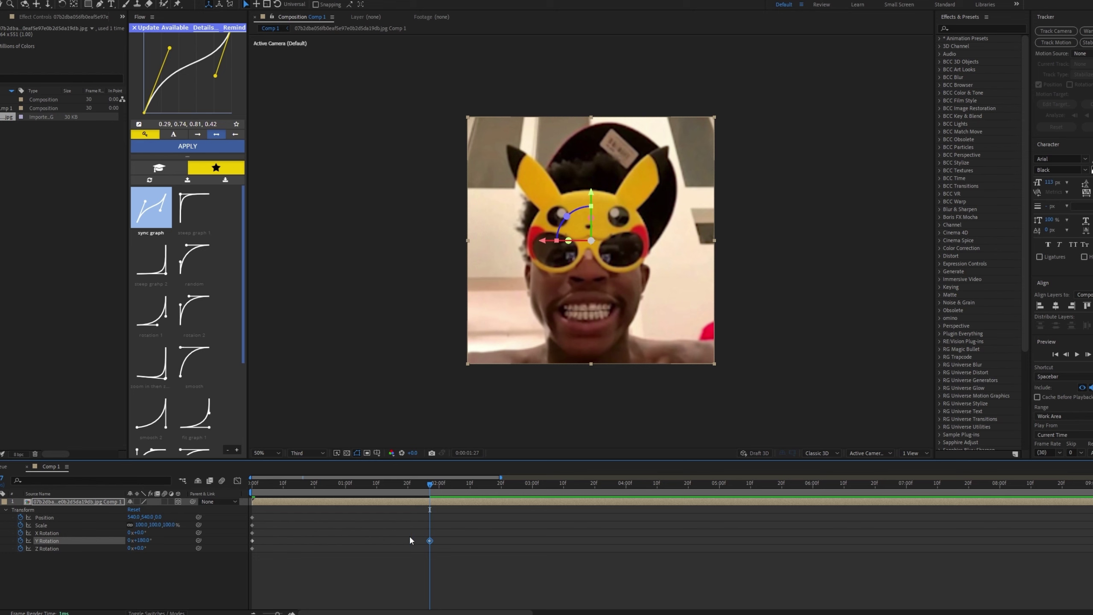
pyautogui.moveTo(147, 527)
pyautogui.mouseDown()
pyautogui.moveTo(120, 524)
pyautogui.moveTo(130, 522)
pyautogui.mouseUp()
pyautogui.click(621, 552)
# - Apply Easy Ease to all of the layer's keyframes
pyautogui.moveTo(487, 513); pyautogui.dragTo(228, 568)
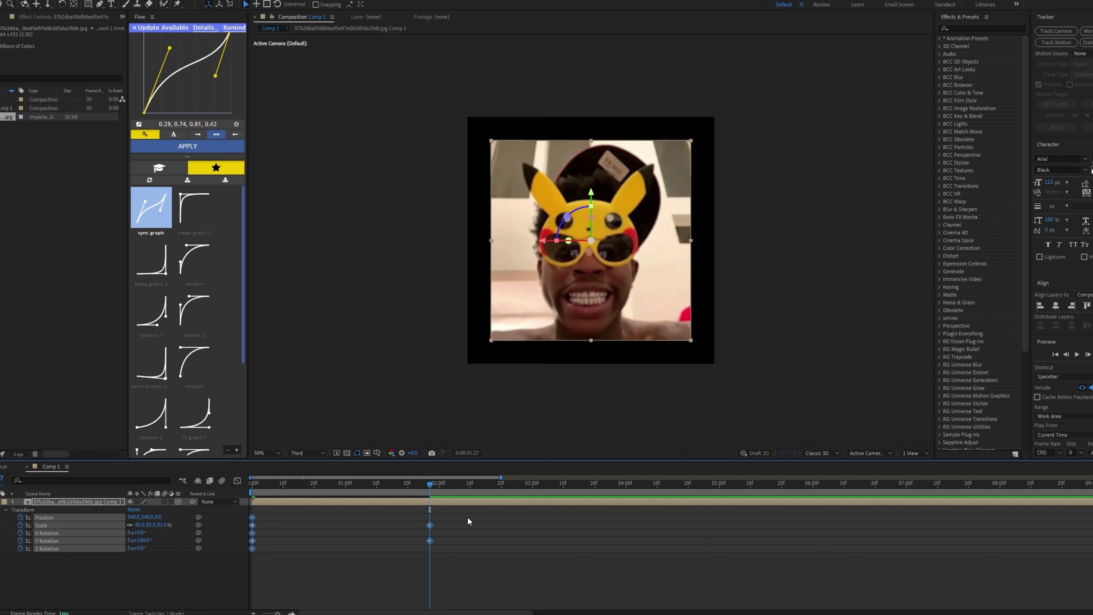
pyautogui.rightClick(416, 515)
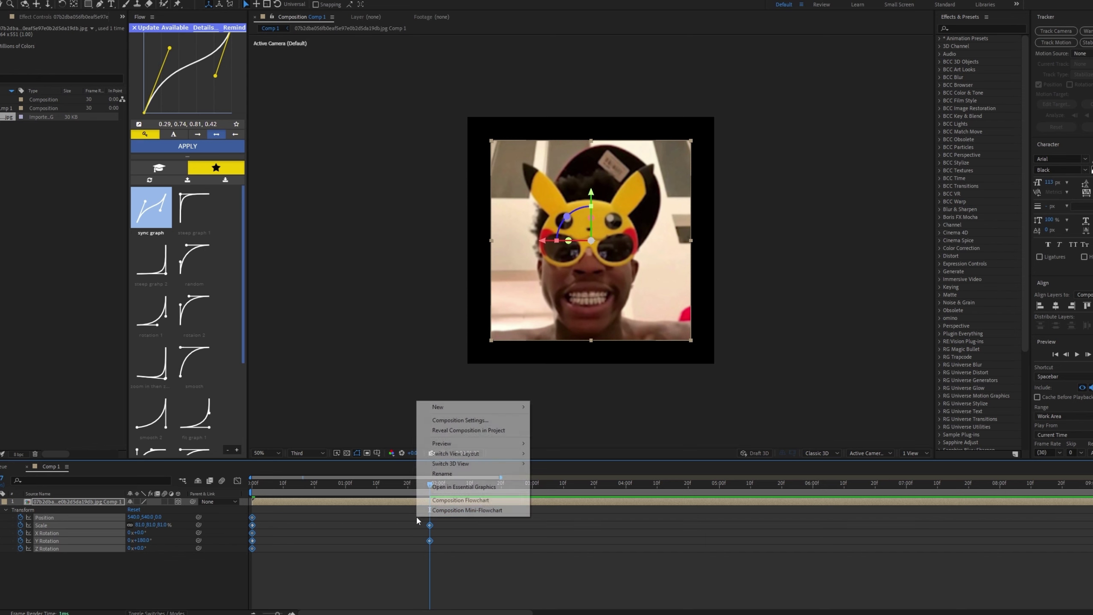
pyautogui.rightClick(433, 540)
pyautogui.rightClick(430, 541)
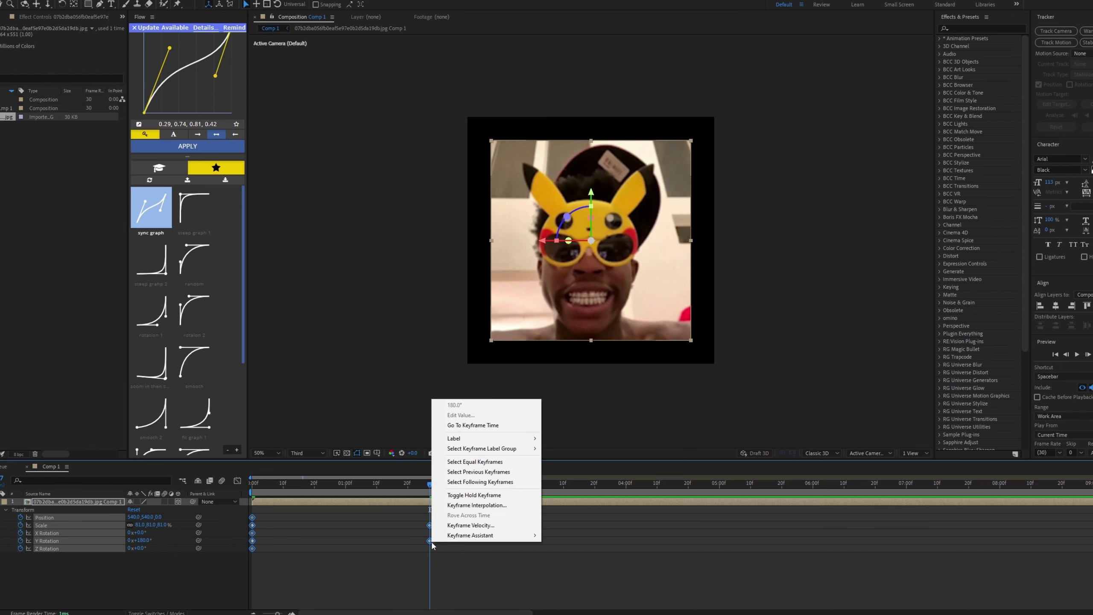
pyautogui.moveTo(478, 535)
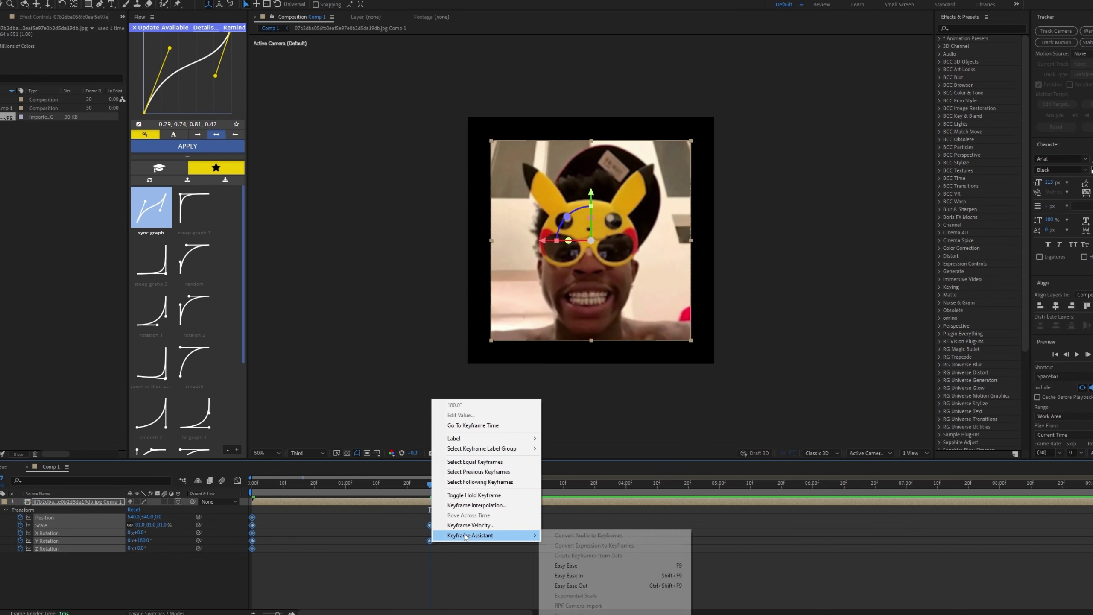
pyautogui.click(641, 567)
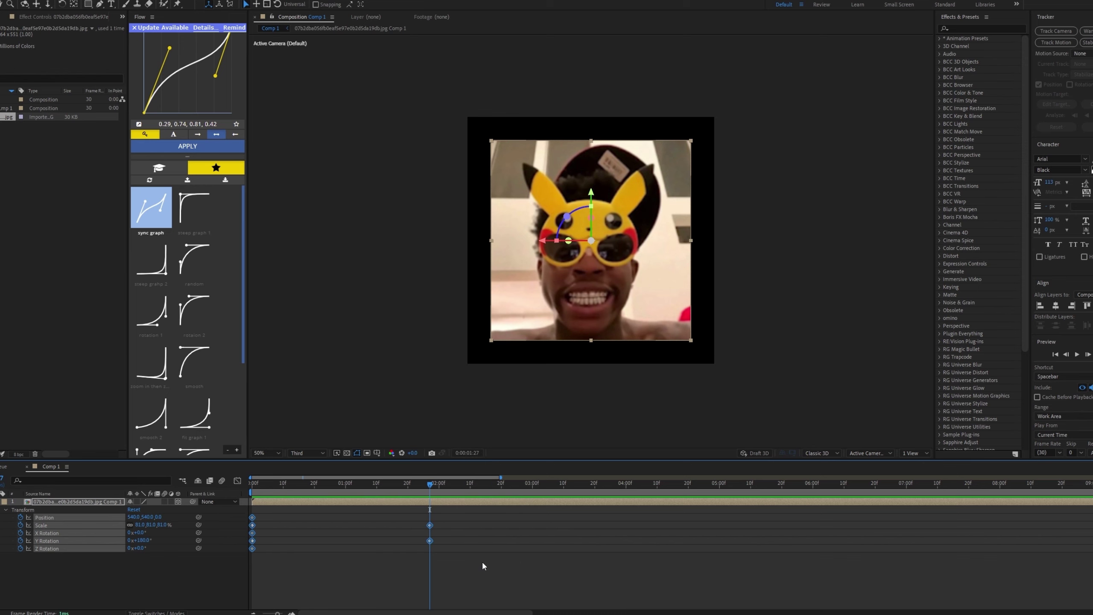
pyautogui.click(395, 553)
# - Play back the eased rotation and scale animation from the start of the composition
pyautogui.moveTo(426, 486); pyautogui.dragTo(238, 514)
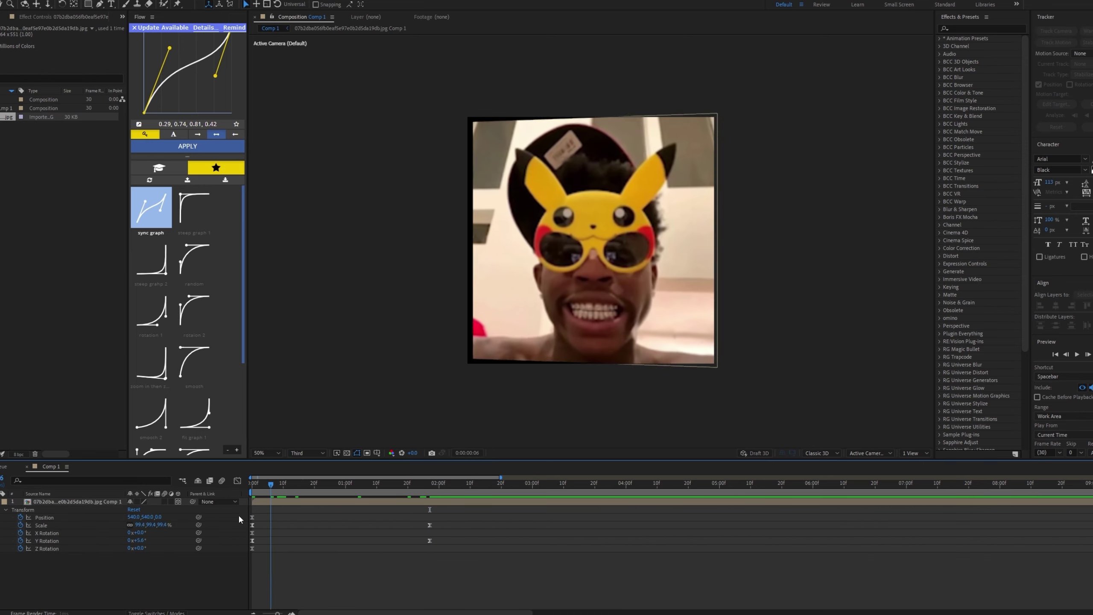
pyautogui.press('space')
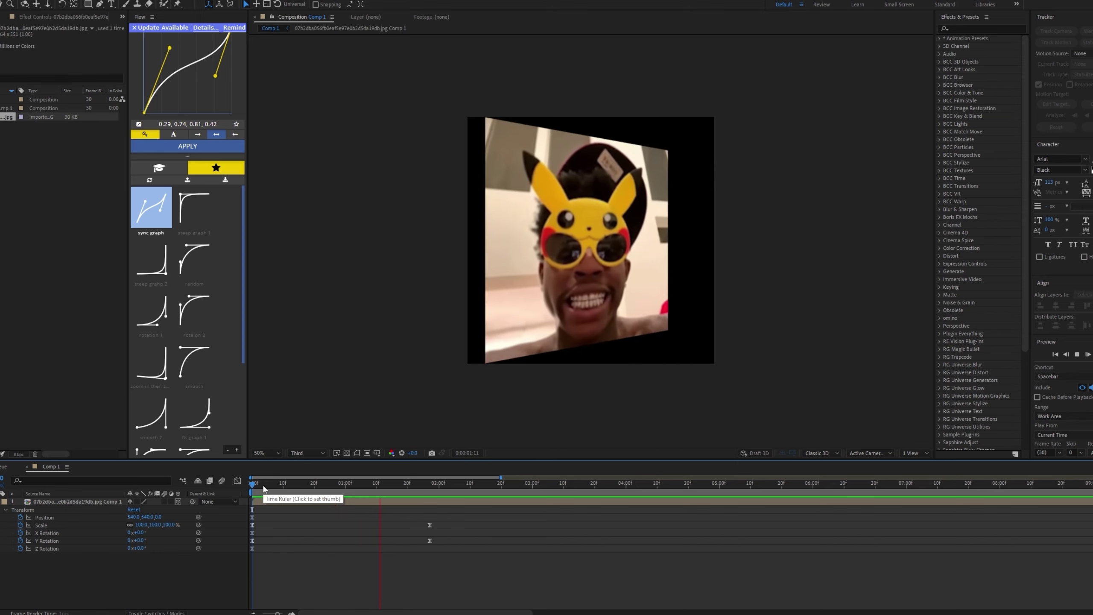
pyautogui.press('space')
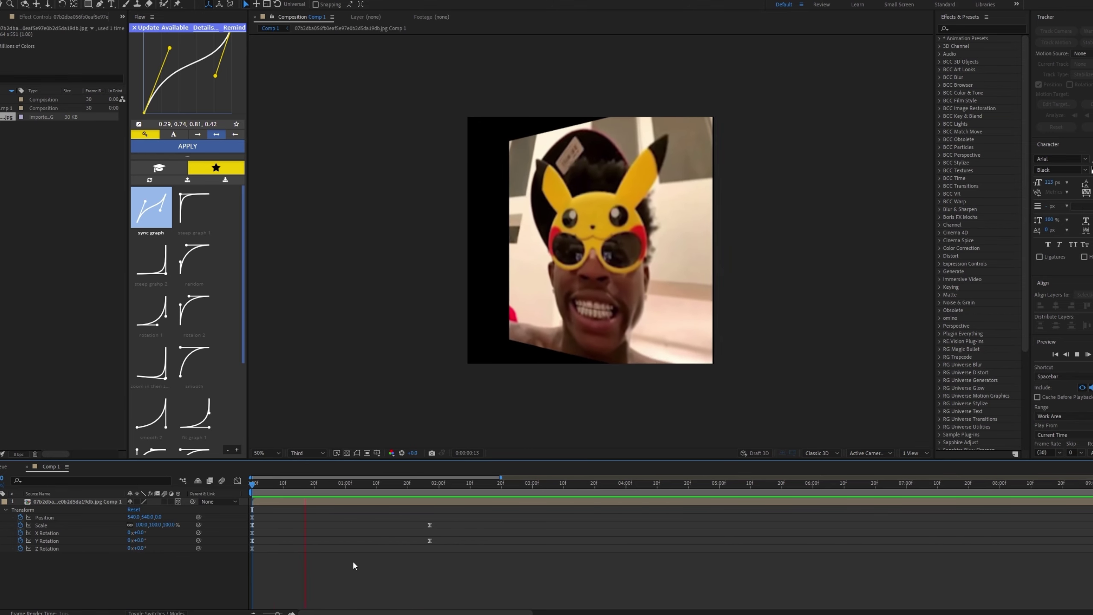
pyautogui.press('space')
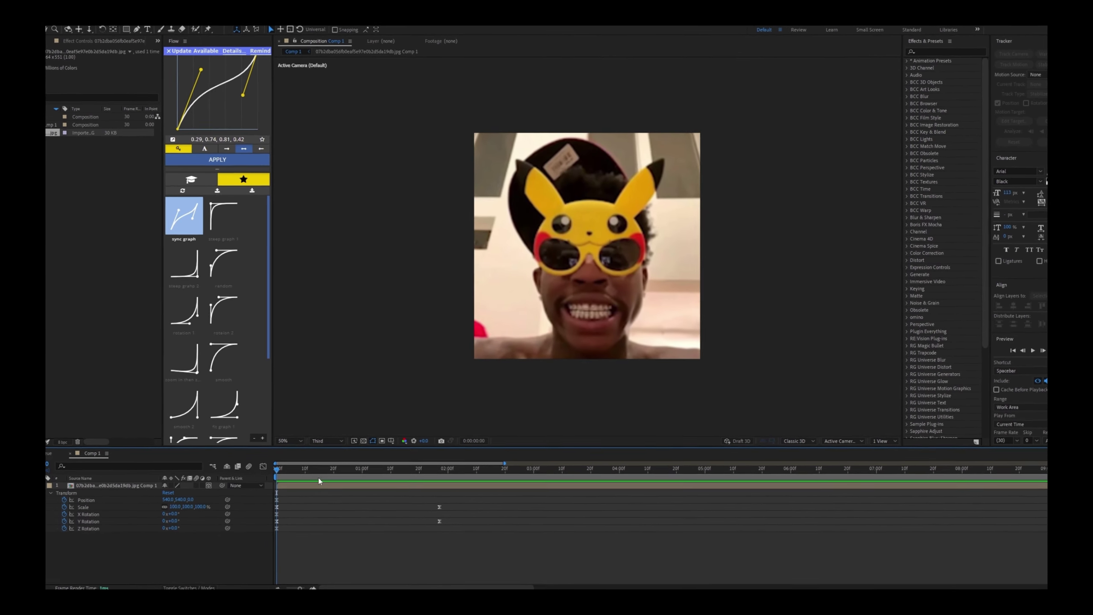
pyautogui.press('space')
# - Select all the layer's keyframes, load the 0.60, 0.00, 0.00, 1.00 smooth curve preset in Flow and display the graph editor
pyautogui.moveTo(488, 448); pyautogui.dragTo(294, 497)
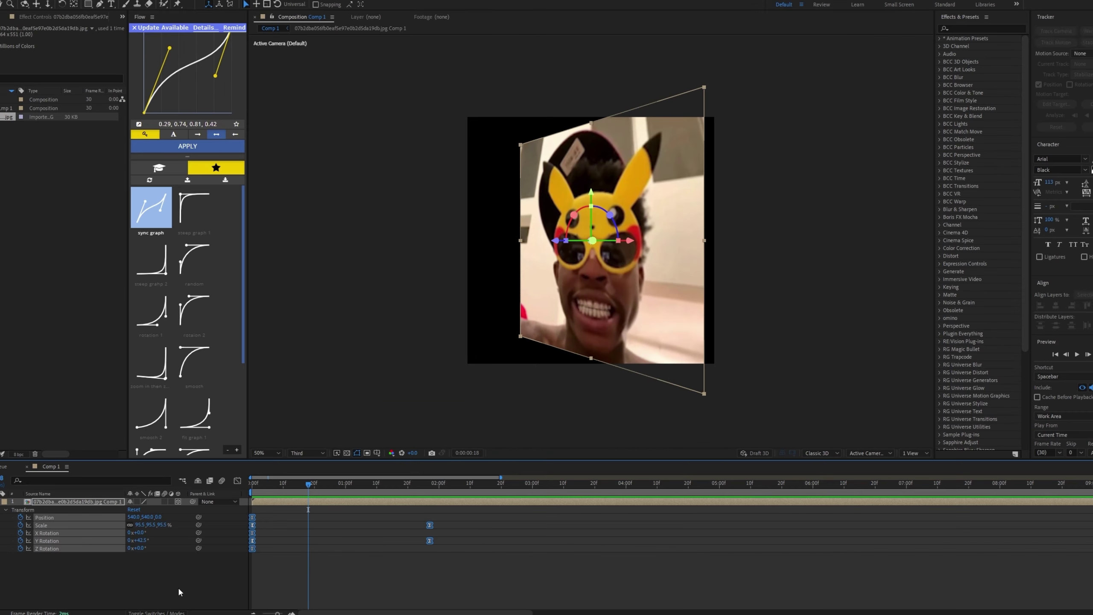
pyautogui.click(436, 483)
pyautogui.moveTo(485, 452); pyautogui.dragTo(342, 478)
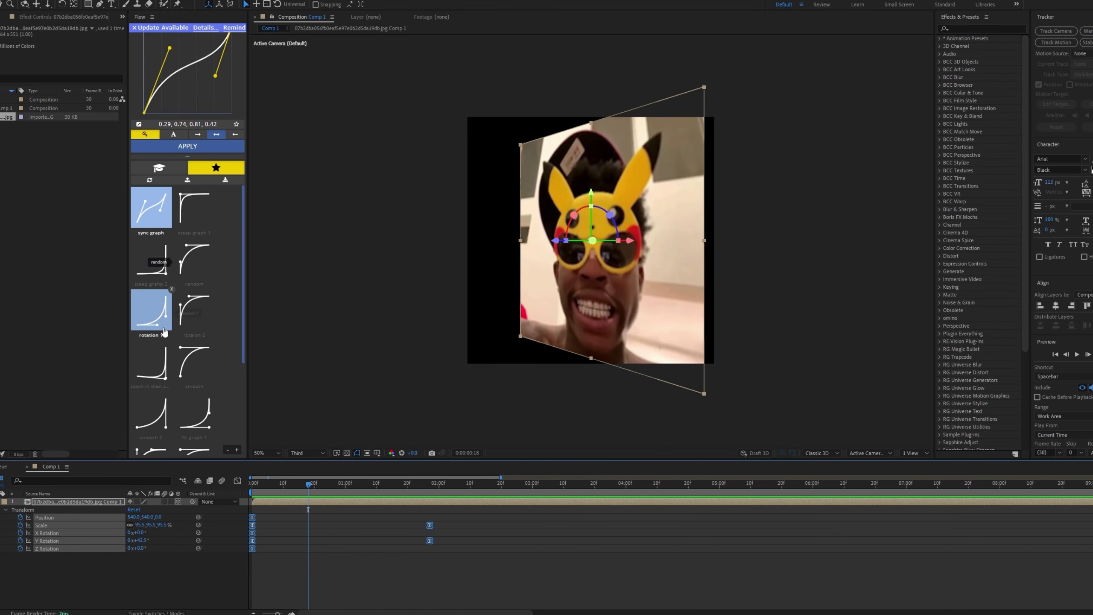
pyautogui.scroll(-3, 164, 331)
pyautogui.click(151, 375)
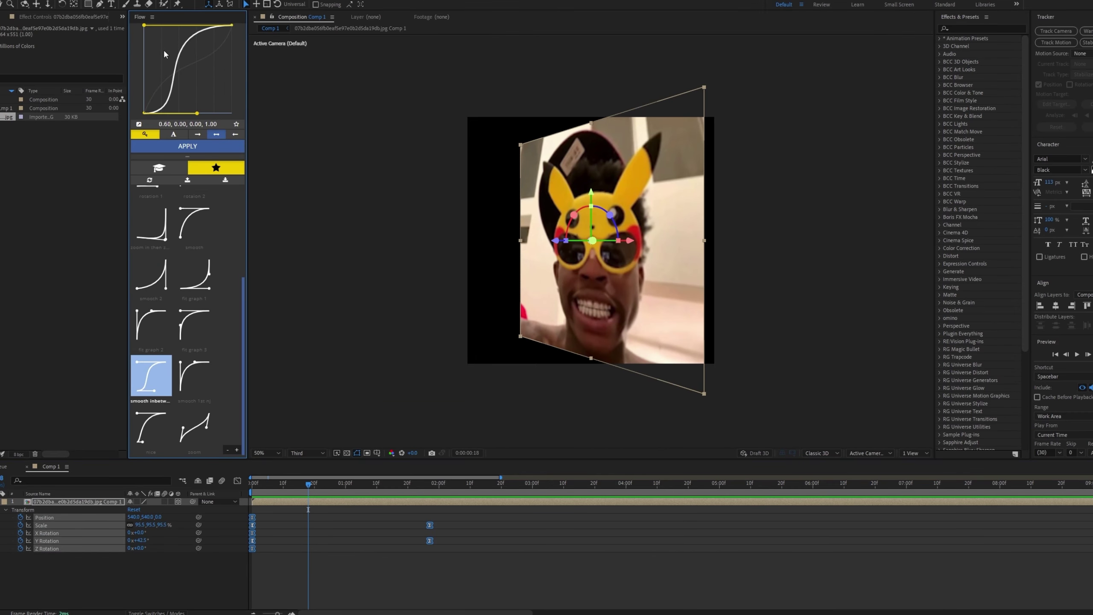
pyautogui.click(237, 480)
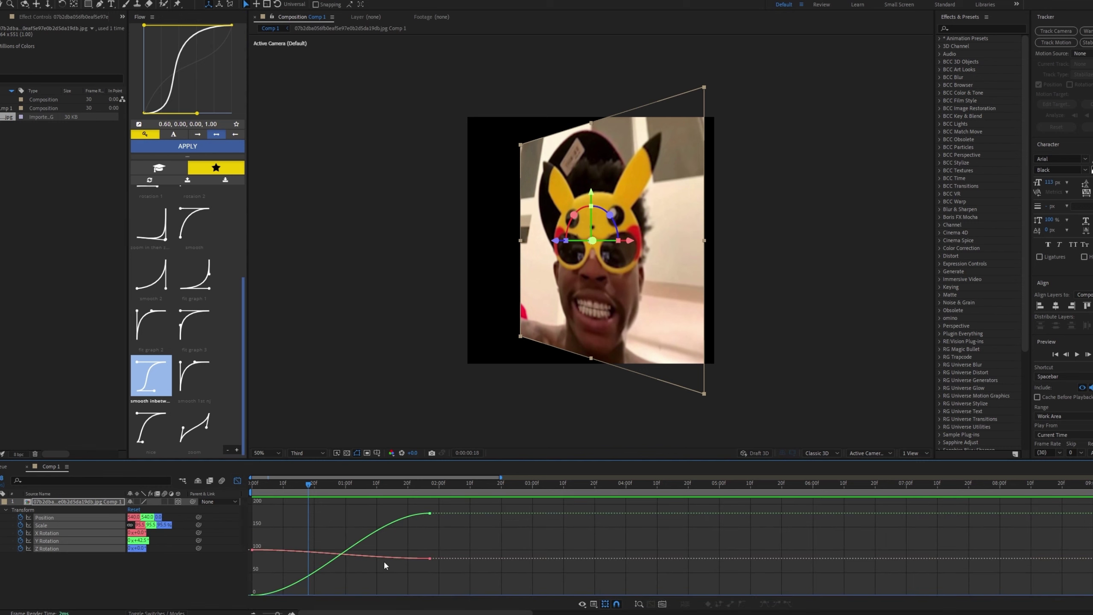
# - Isolate the Scale curve in the graph editor and extend both keyframe handles horizontally to form a steep S-curve
pyautogui.click(130, 566)
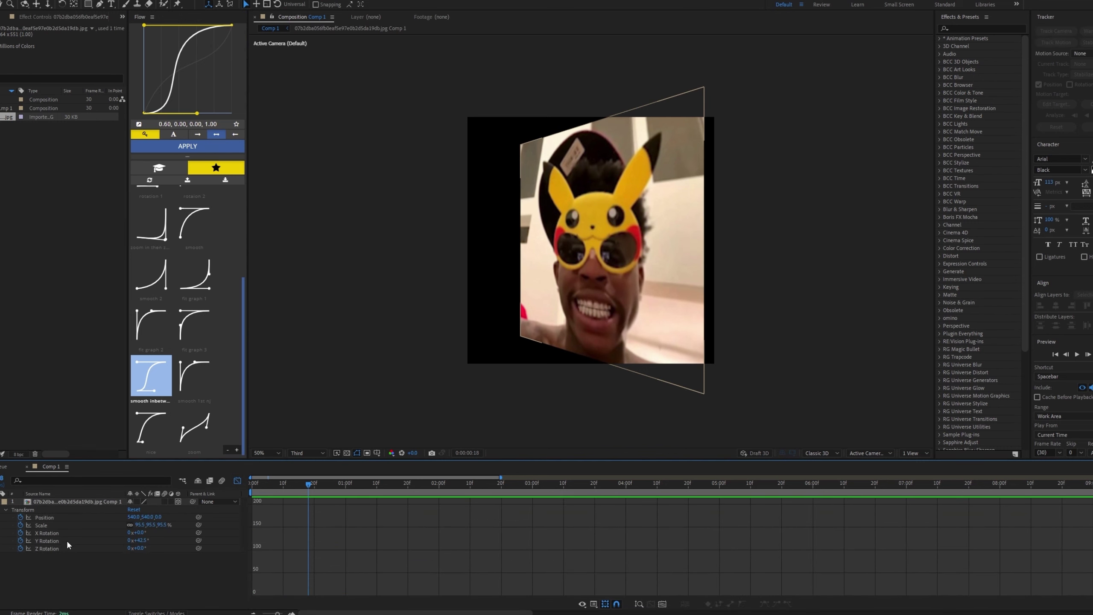
pyautogui.click(237, 480)
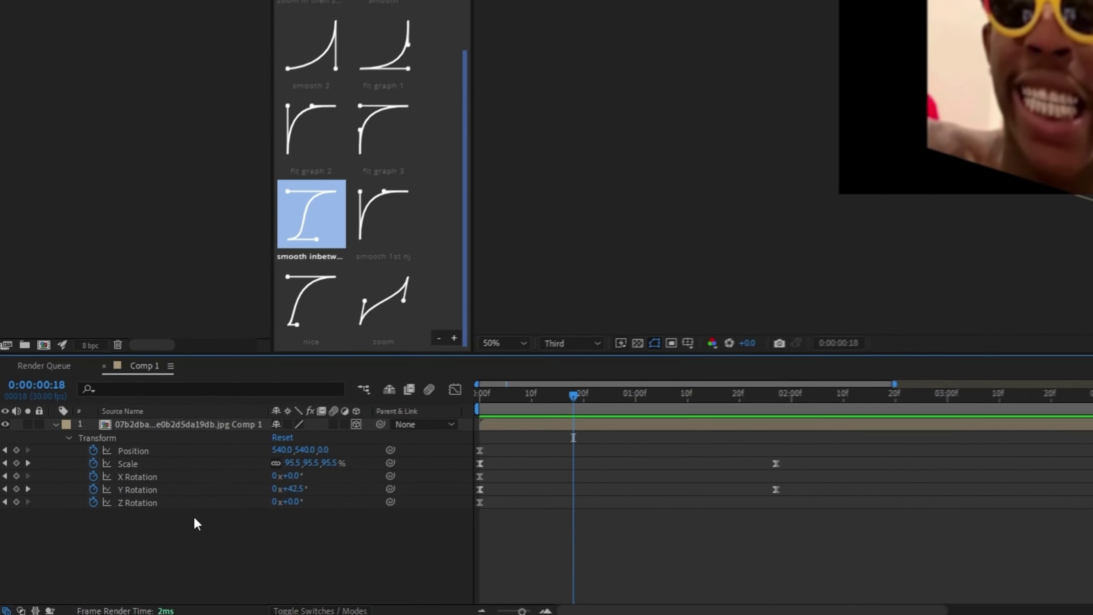
pyautogui.click(147, 476)
pyautogui.click(488, 375)
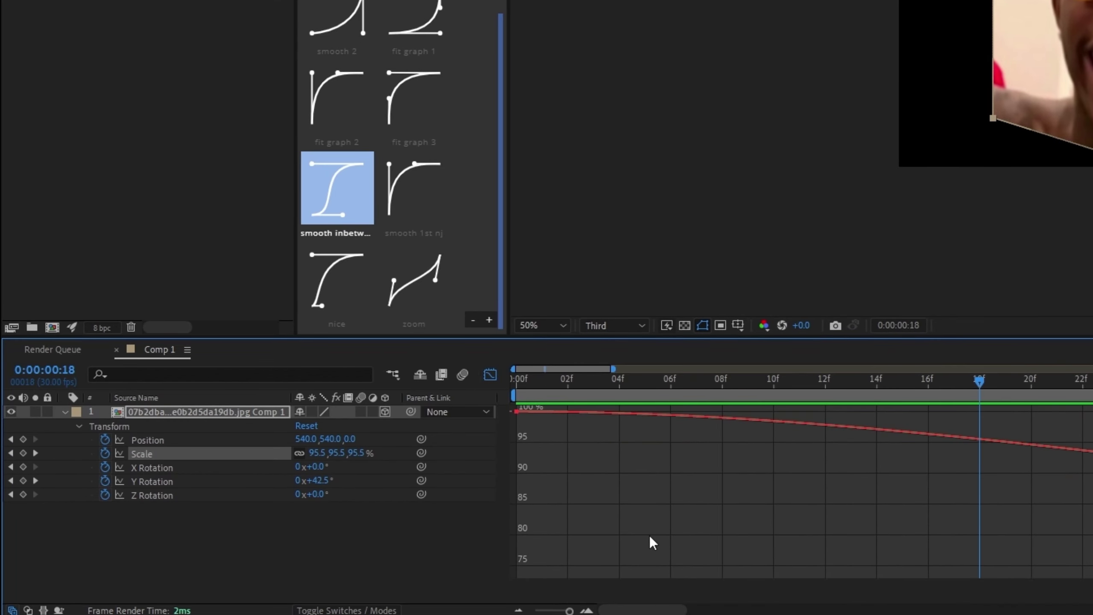
pyautogui.moveTo(569, 610); pyautogui.dragTo(562, 611)
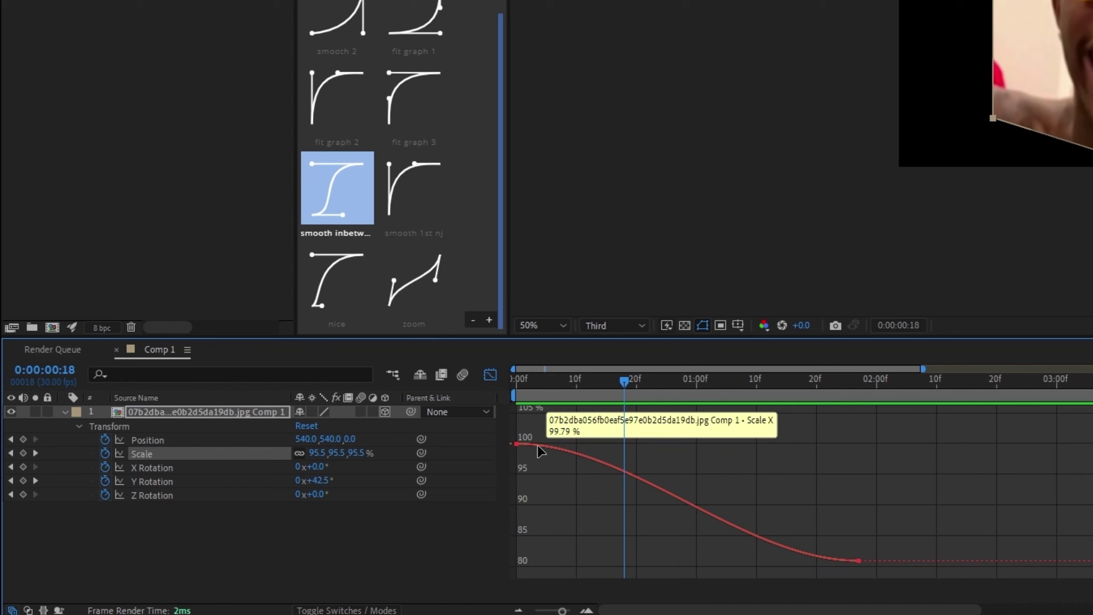
pyautogui.click(539, 448)
pyautogui.moveTo(628, 441); pyautogui.dragTo(818, 443)
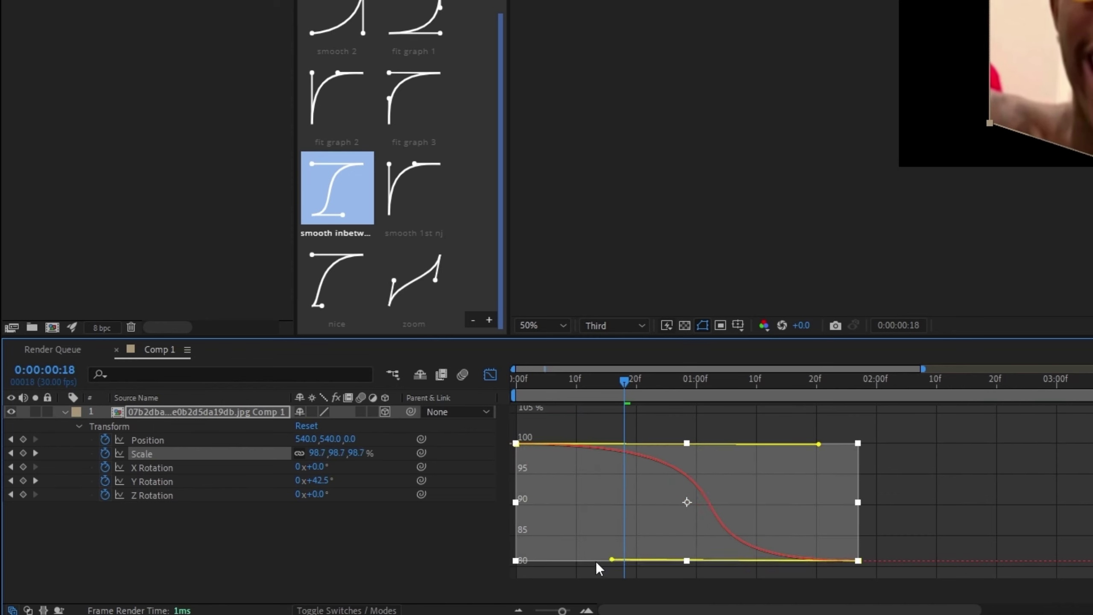
pyautogui.moveTo(567, 562); pyautogui.dragTo(513, 561)
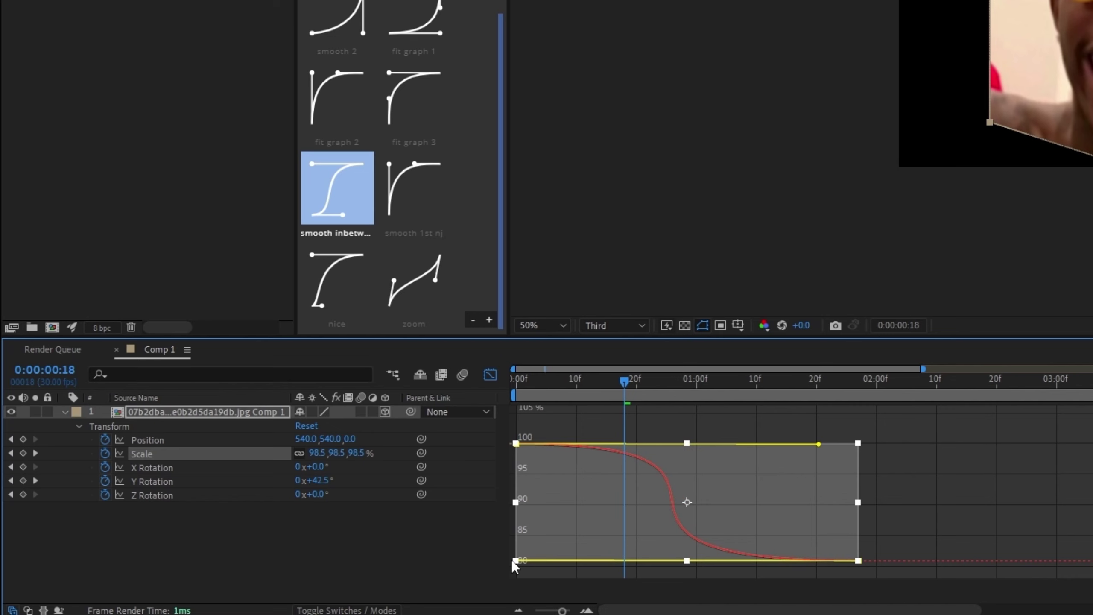
pyautogui.moveTo(624, 379); pyautogui.dragTo(631, 379)
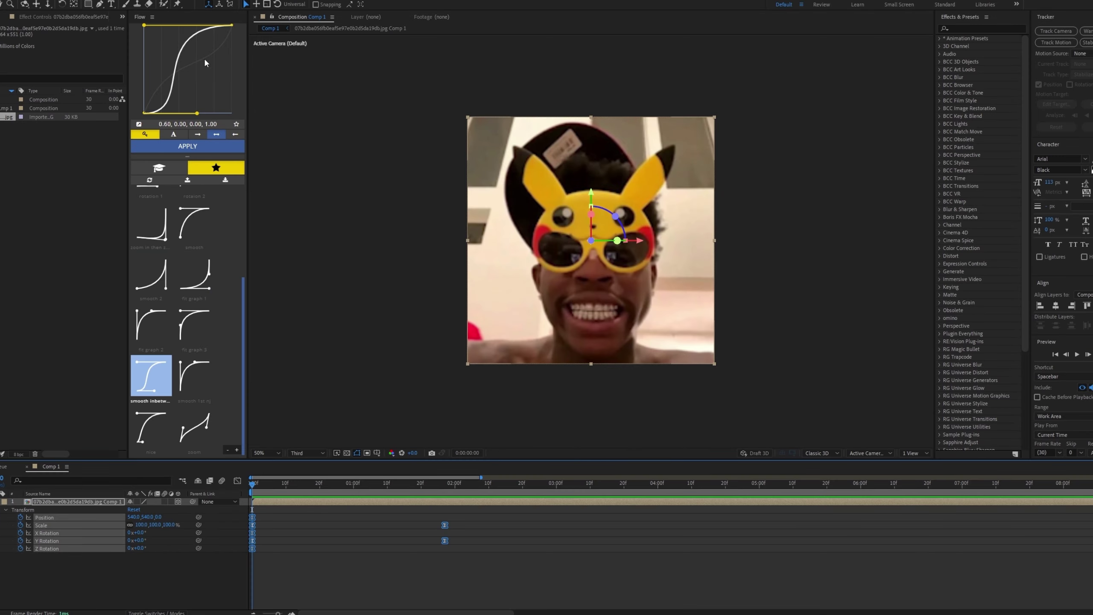
# - Deselect the keyframes and play back the rotation and scale animation from the start of the composition
pyautogui.click(329, 536)
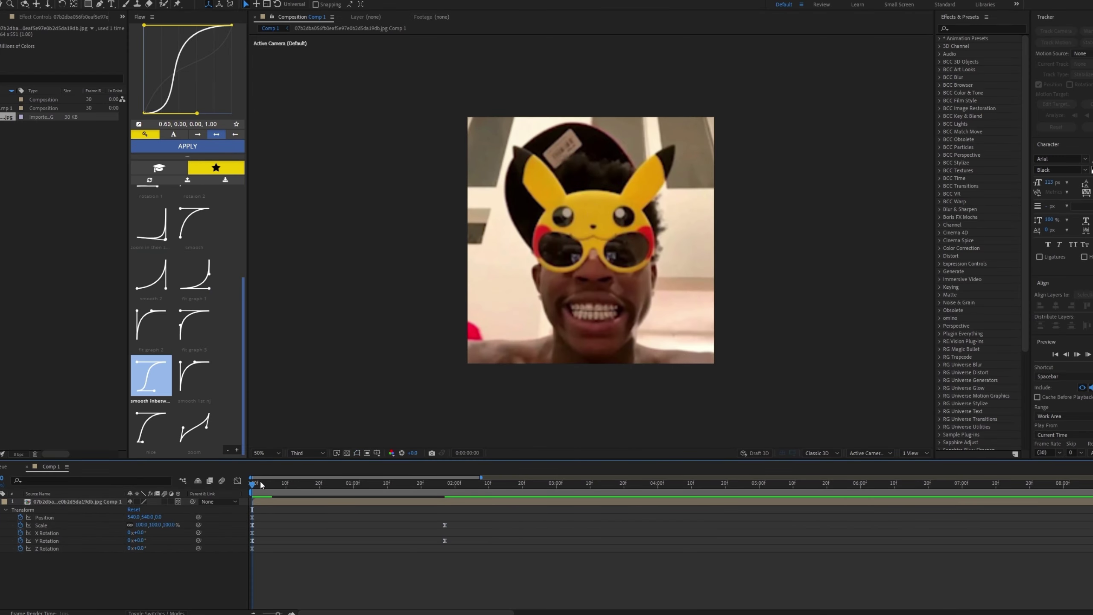
pyautogui.press('space')
pyautogui.press('space')
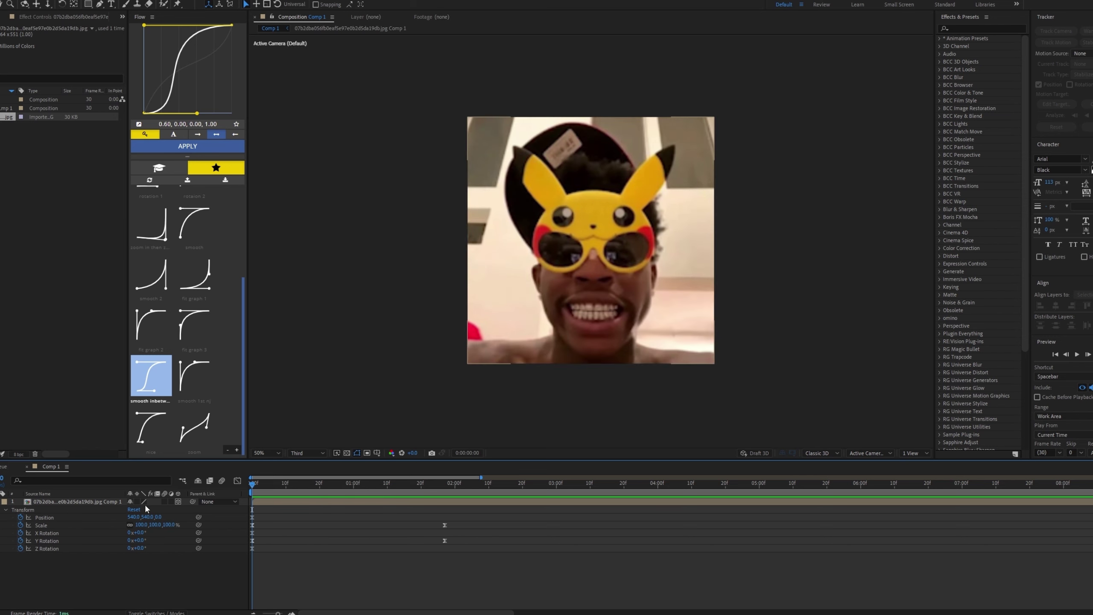
# - Enable motion blur for the image layer and the composition, and accept a 250° shutter angle in the advanced composition settings
pyautogui.click(165, 500)
pyautogui.click(221, 481)
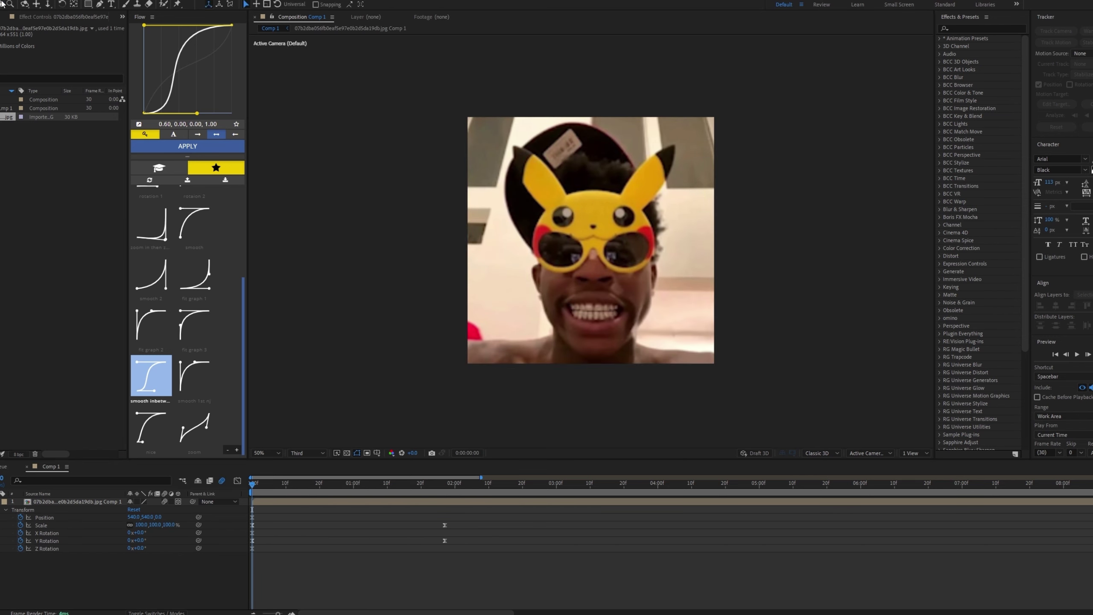
pyautogui.click(17, 1)
pyautogui.click(38, 17)
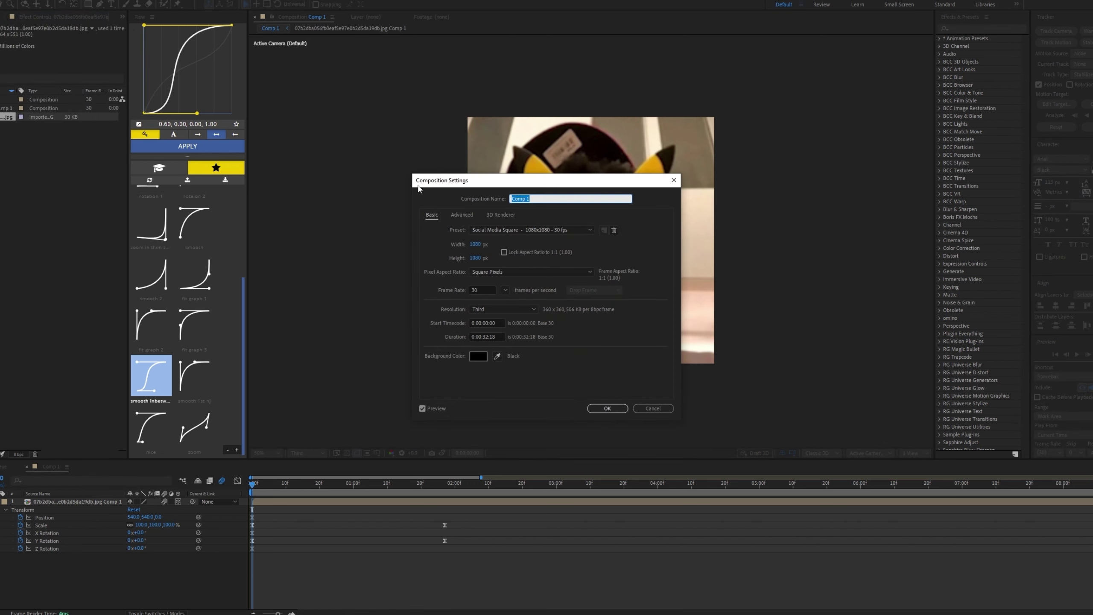
pyautogui.click(461, 214)
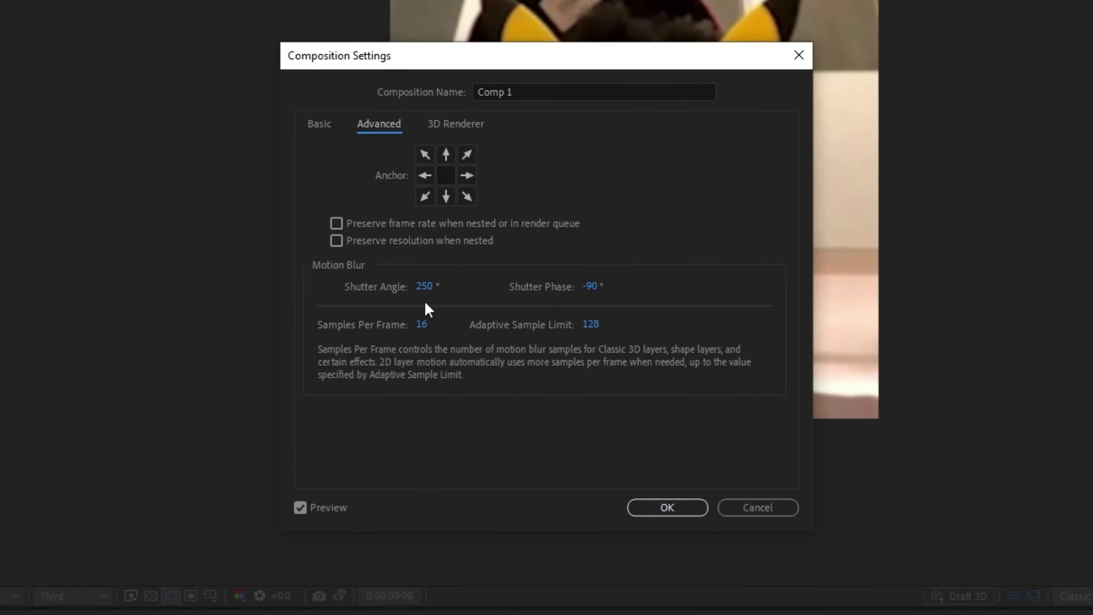
pyautogui.click(667, 509)
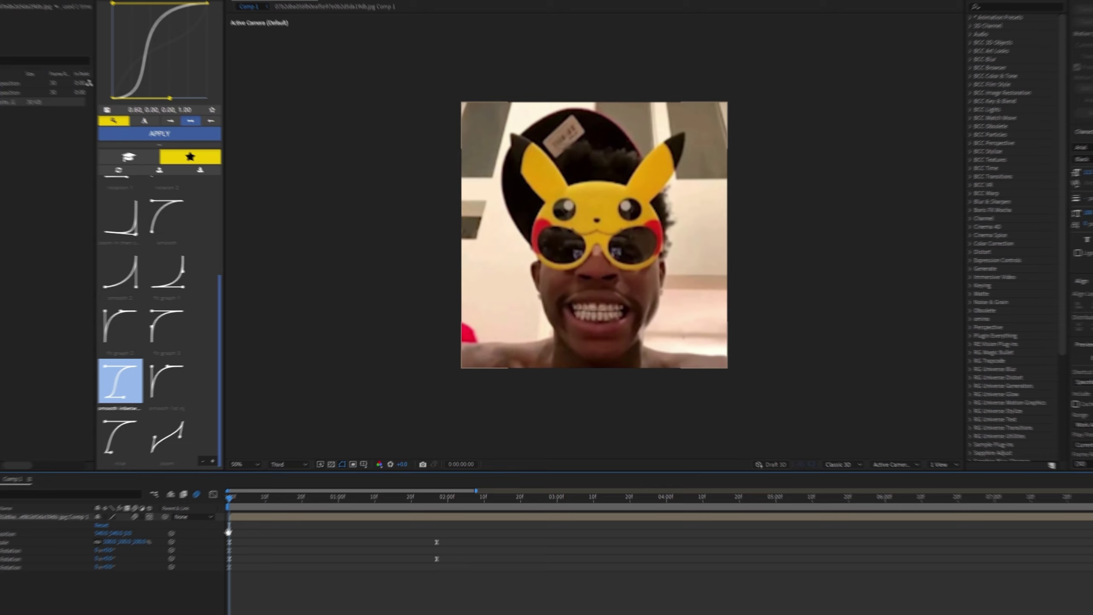
# - Play back the animation with motion blur from the start of the composition
pyautogui.press('space')
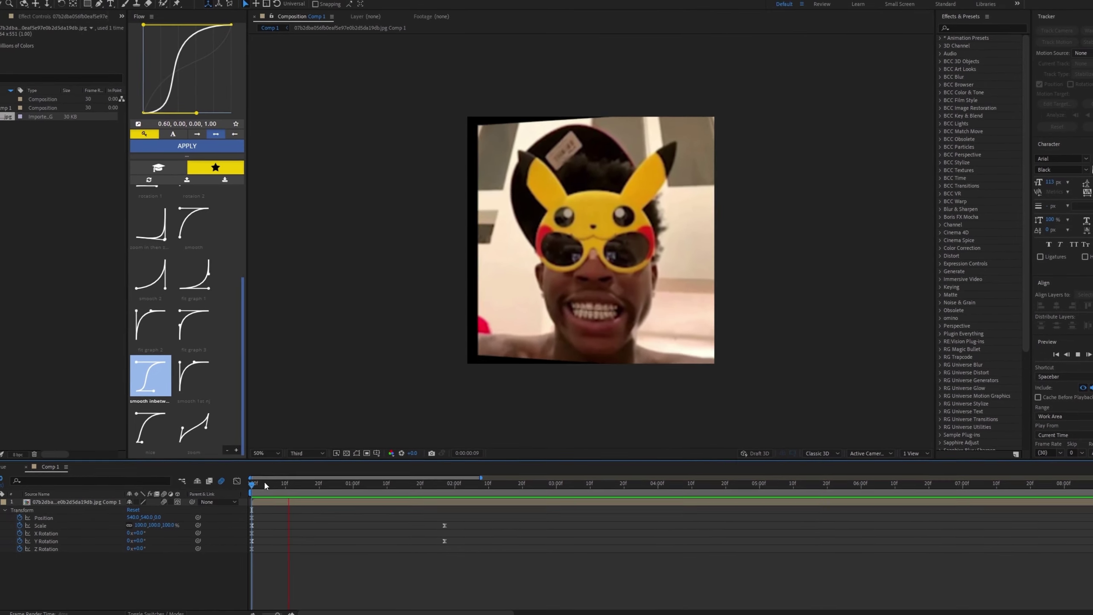
pyautogui.press('space')
pyautogui.press('space')
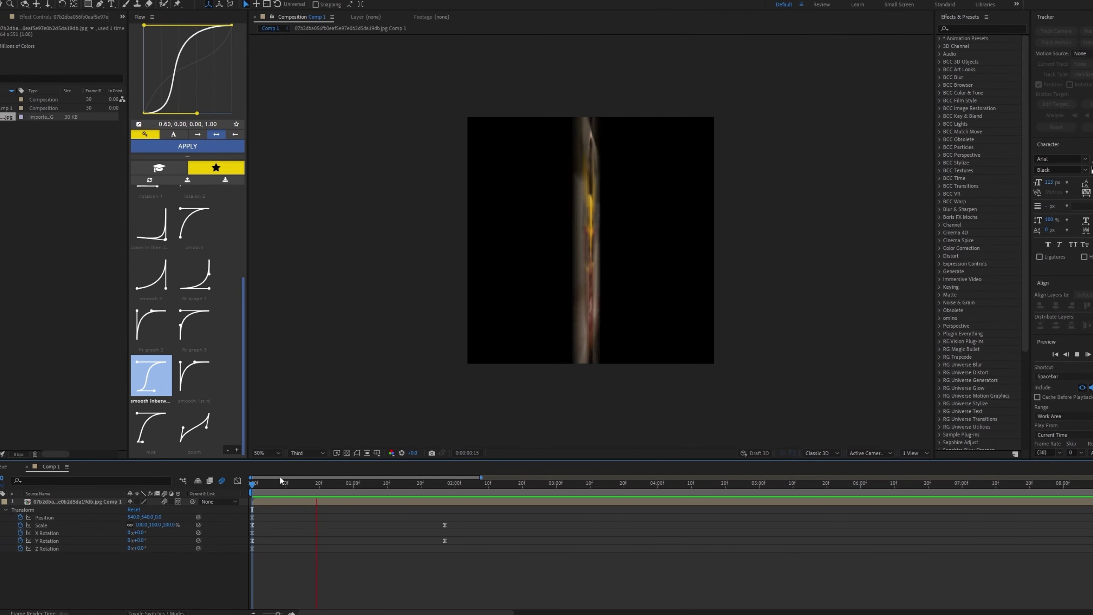
# - Select all the keyframes, retime them so the closing scale and Y rotation keys sit at about 0:00:02:20, and preview the animation
pyautogui.moveTo(450, 513); pyautogui.dragTo(222, 591)
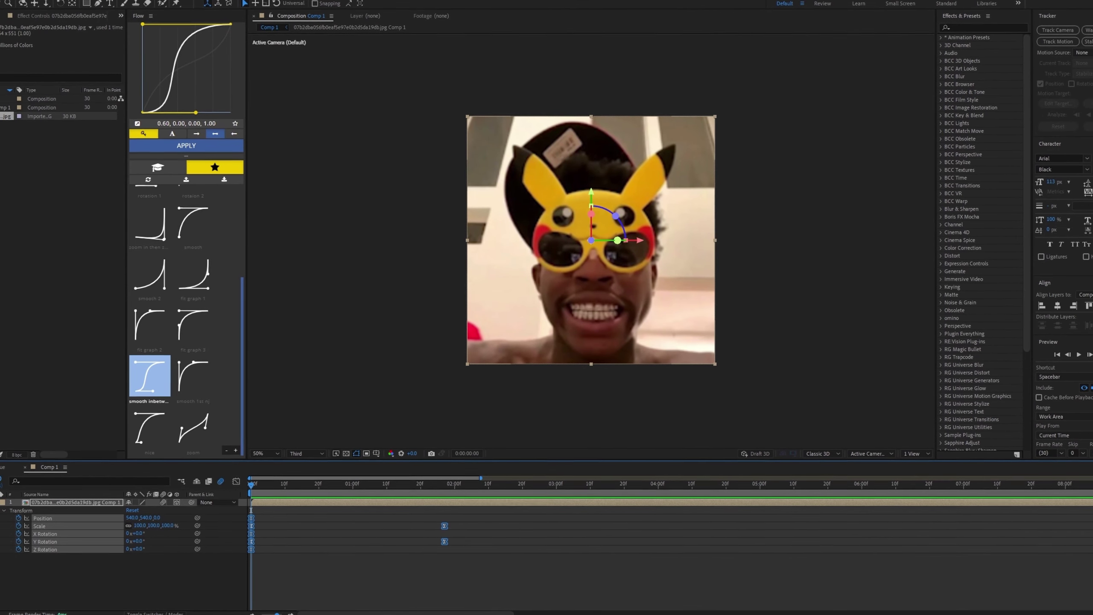
pyautogui.scroll(-1, 292, 519)
pyautogui.click(318, 485)
pyautogui.moveTo(415, 528); pyautogui.dragTo(481, 527)
pyautogui.moveTo(318, 486); pyautogui.dragTo(249, 486)
pyautogui.press('space')
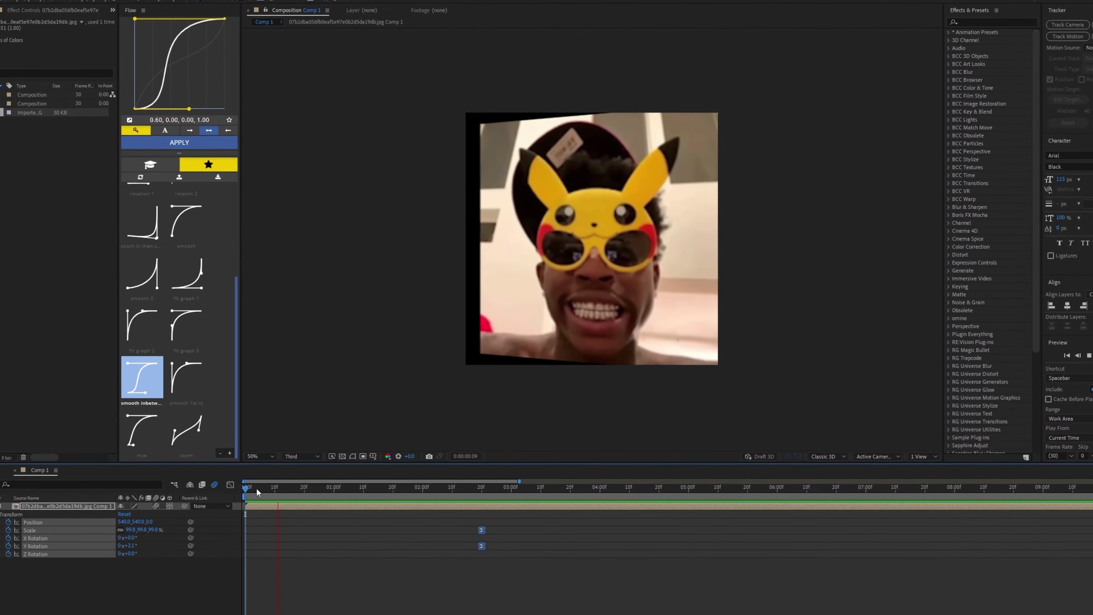
pyautogui.press('space')
# - Try moving the closing keyframes earlier to speed up the rotation, undo the change, and preview the slower timing
pyautogui.moveTo(480, 531); pyautogui.dragTo(395, 536)
pyautogui.hotkey('ctrl', 'z')
pyautogui.hotkey('ctrl', 'z')
pyautogui.press('space')
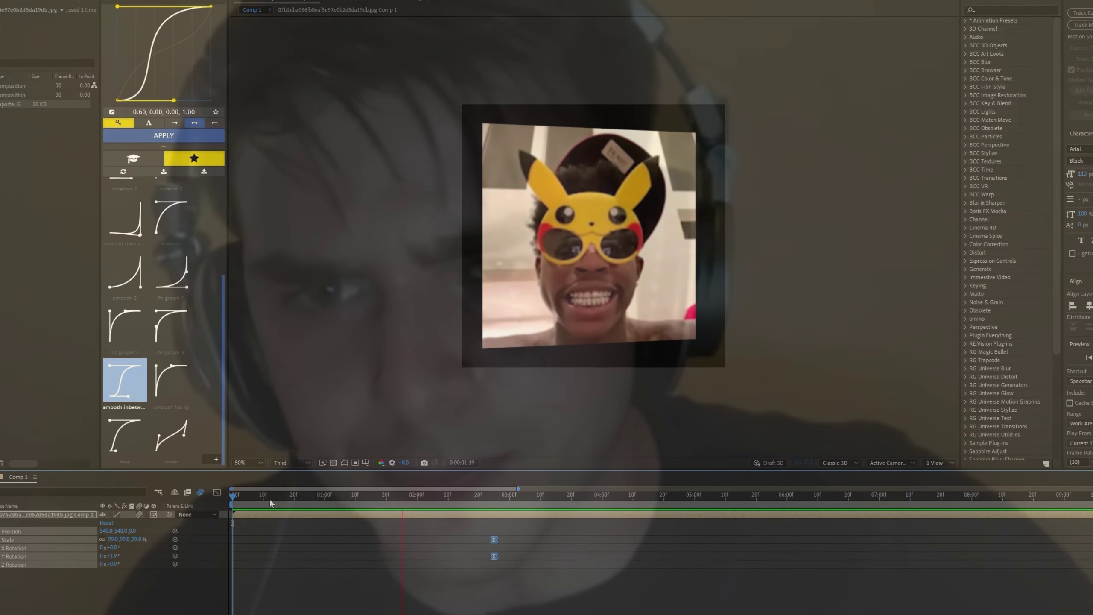
pyautogui.press('space')
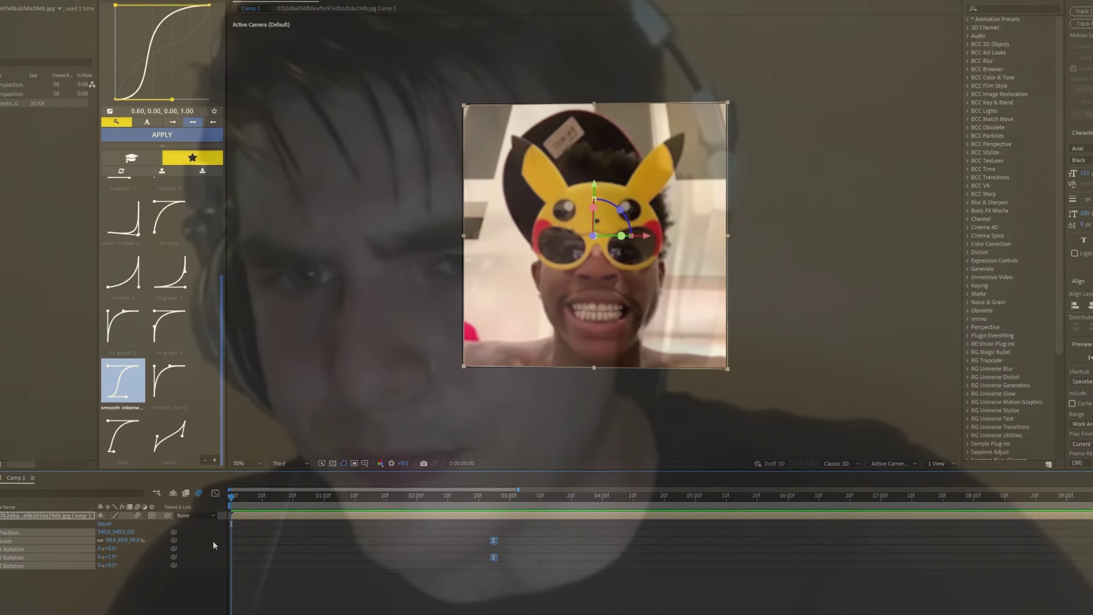
# - Retime the closing scale and Y rotation keyframes to 0:00:02:08, previewing the animation's speed
pyautogui.moveTo(494, 541); pyautogui.dragTo(414, 546)
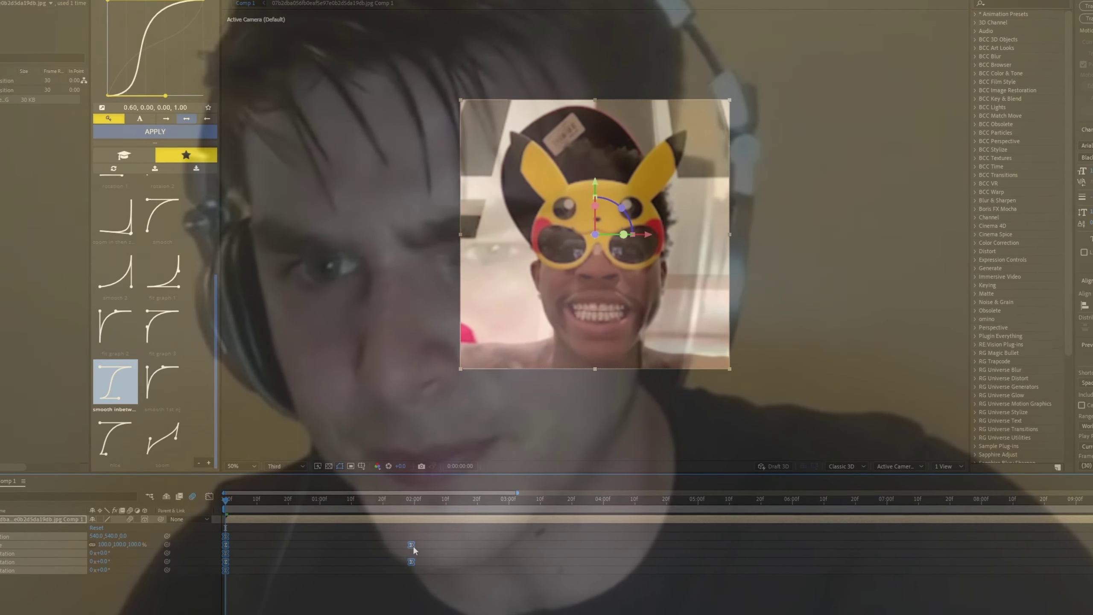
pyautogui.click(256, 524)
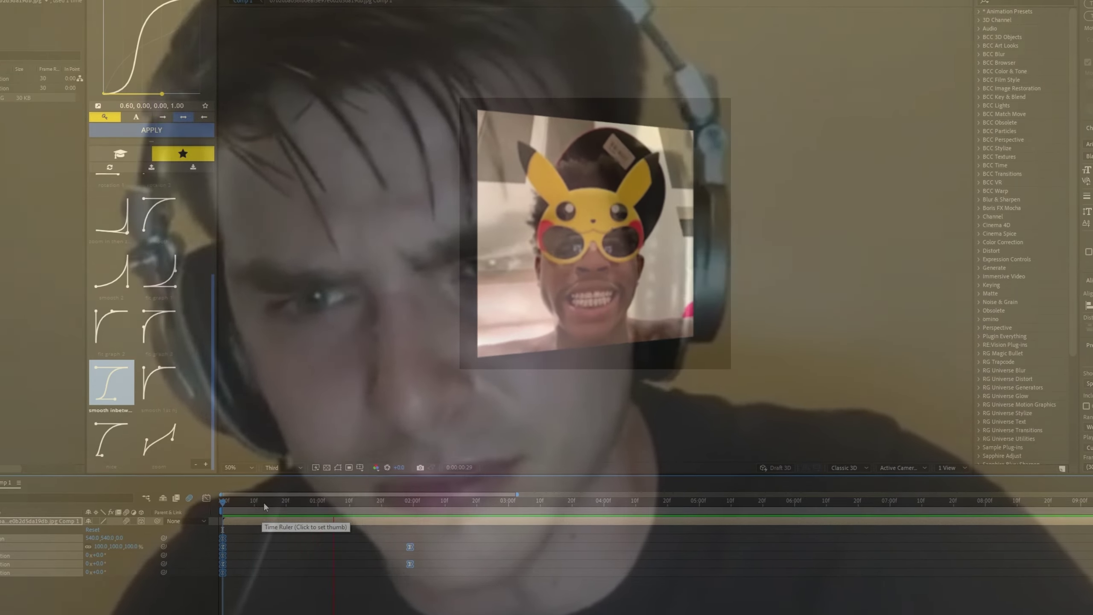
pyautogui.press('space')
pyautogui.moveTo(409, 552); pyautogui.dragTo(437, 552)
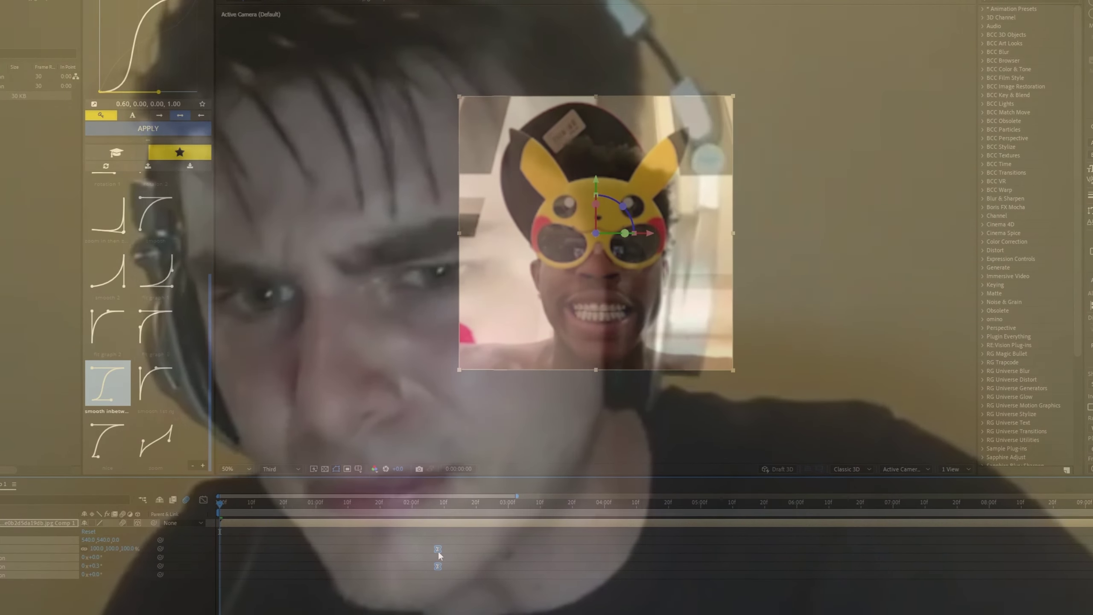
pyautogui.press('space')
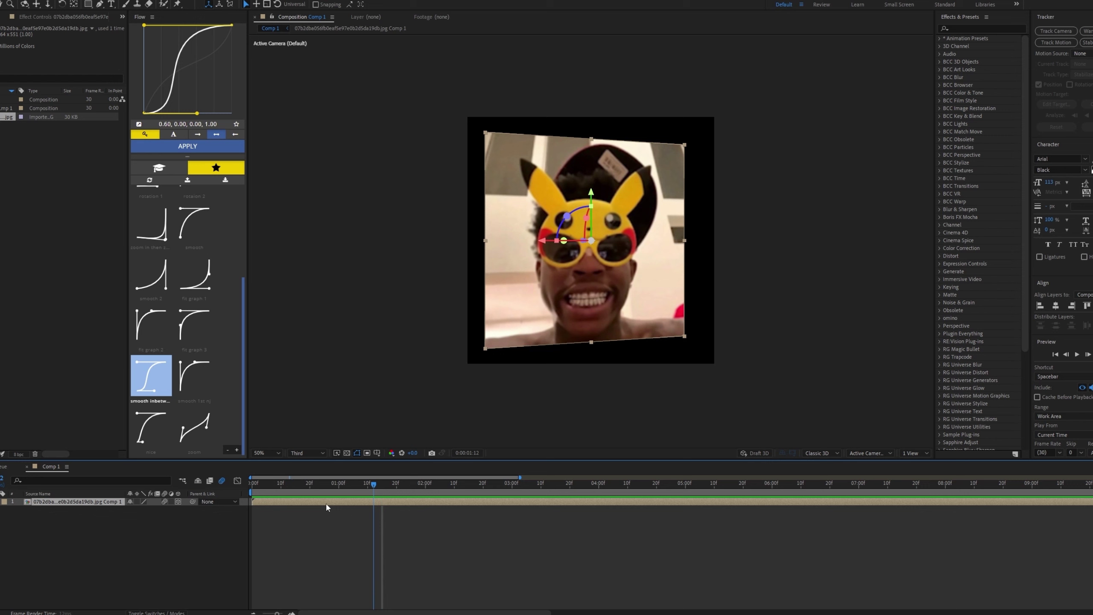
# - Add a null object layer above the image layer in the composition
pyautogui.moveTo(327, 504); pyautogui.dragTo(401, 526)
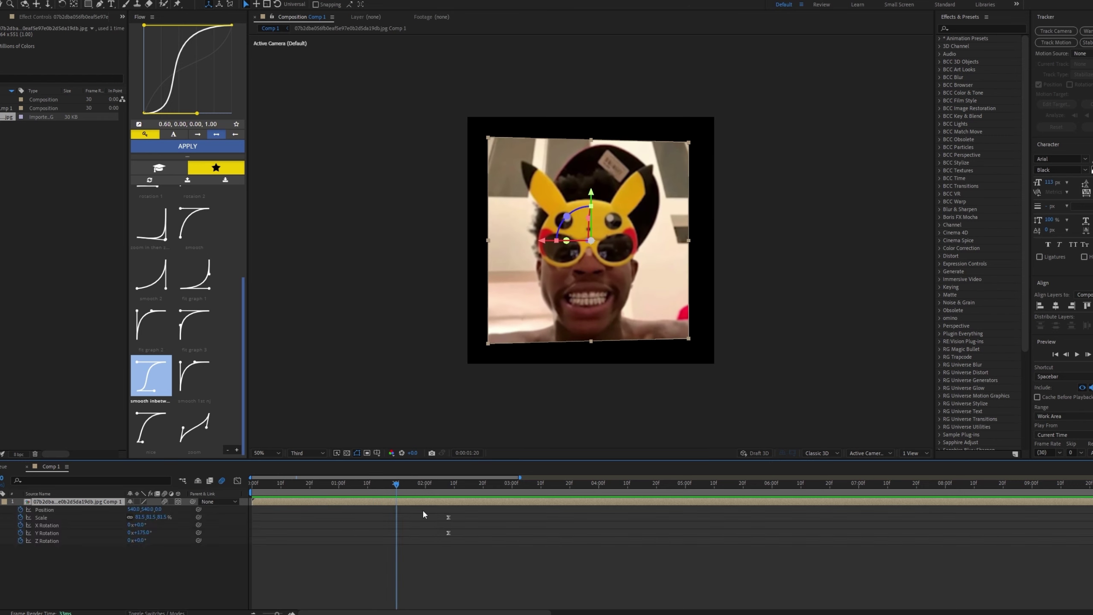
pyautogui.click(17, 0)
pyautogui.click(354, 539)
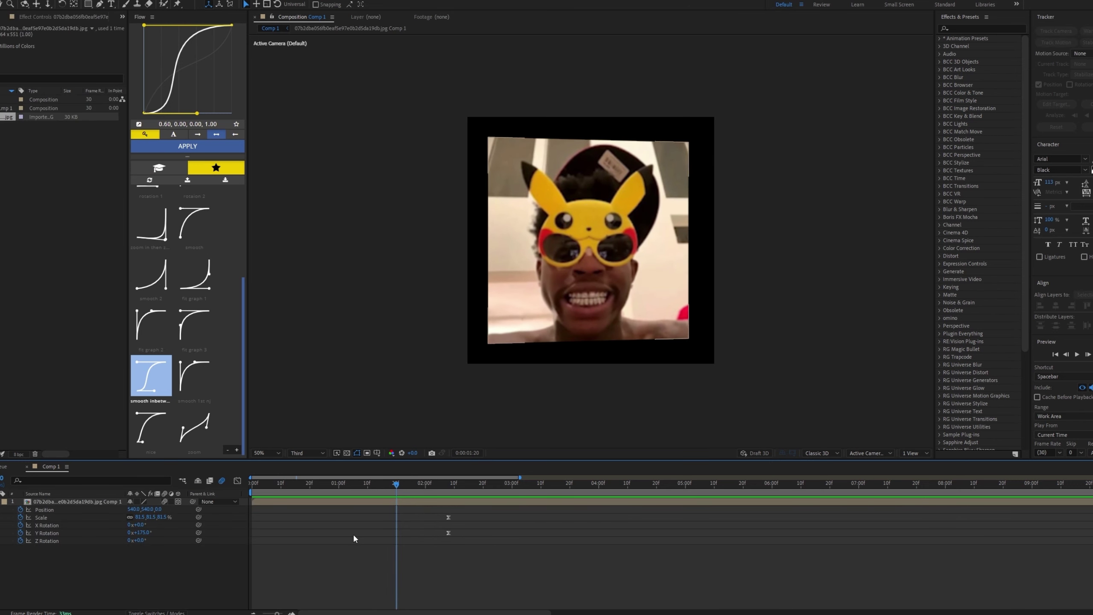
pyautogui.click(41, 0)
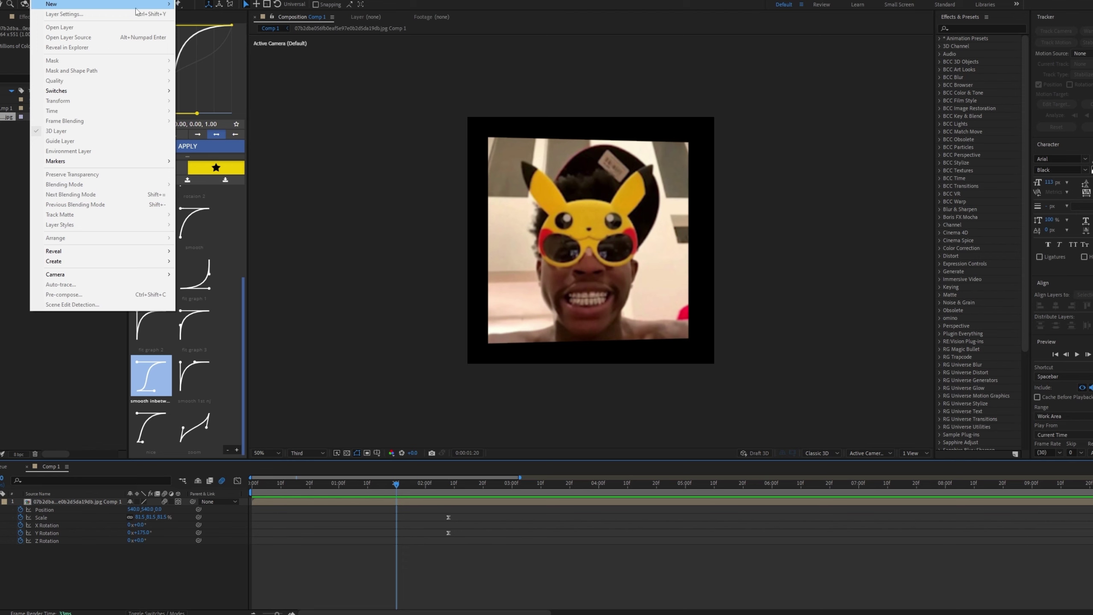
pyautogui.moveTo(136, 7)
pyautogui.click(207, 43)
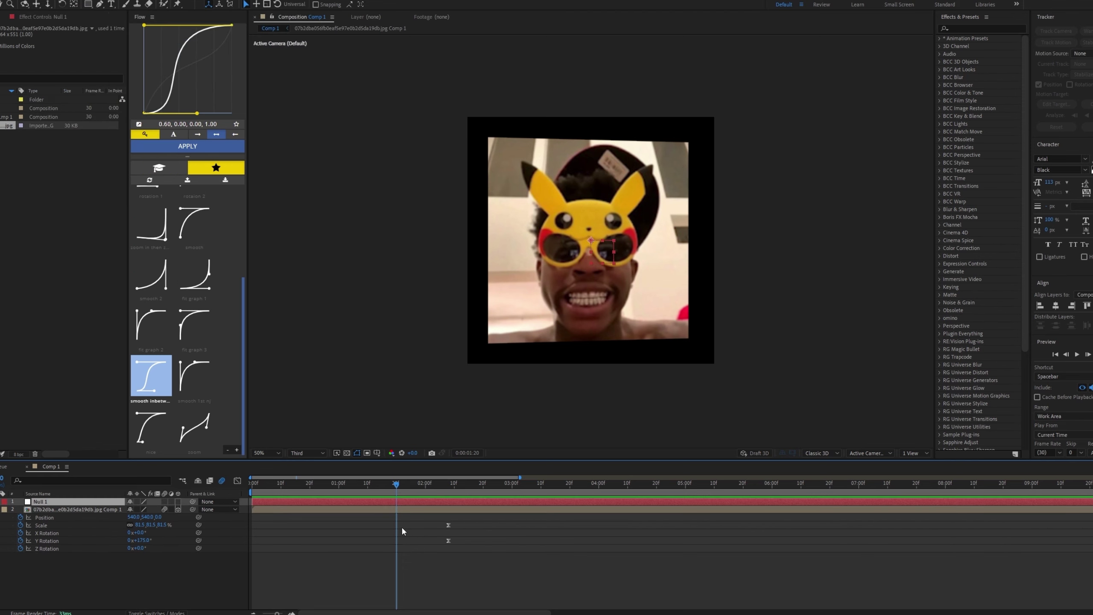
# - Parent the image layer to Null 1 so that it inherits the null's transforms
pyautogui.moveTo(400, 493); pyautogui.dragTo(461, 513)
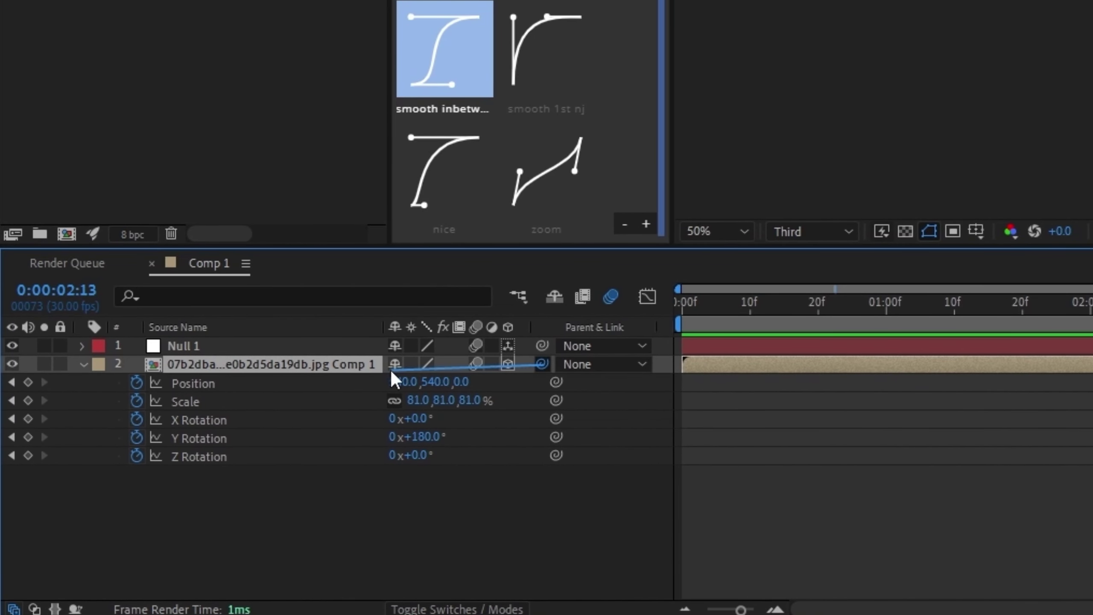
pyautogui.moveTo(391, 369); pyautogui.dragTo(557, 360)
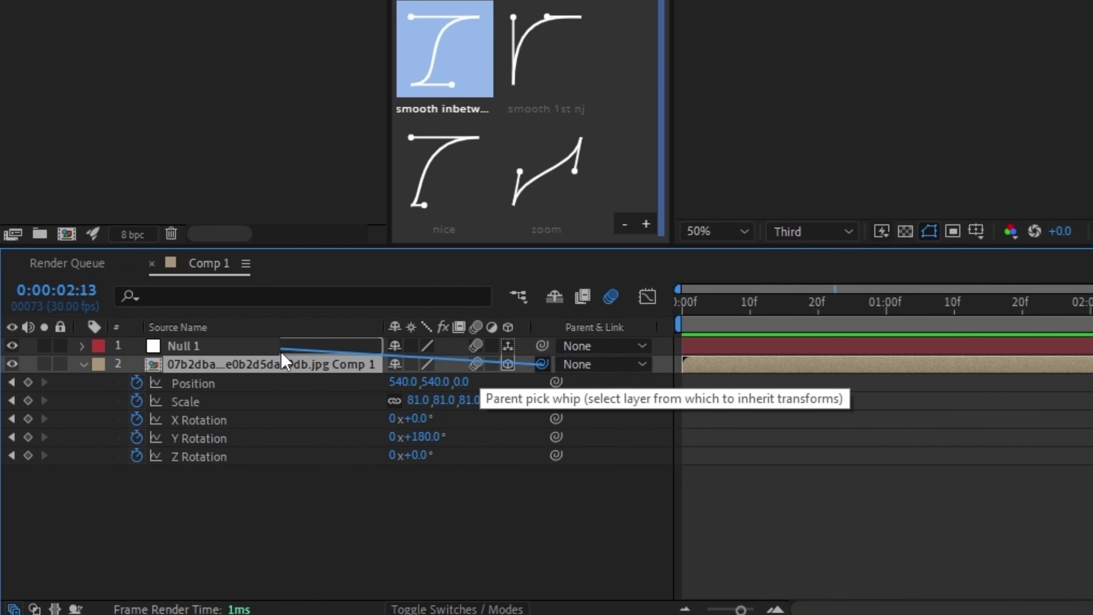
pyautogui.moveTo(281, 352); pyautogui.dragTo(295, 344)
# - Scrub through the parented animation from the start, select Null 1 and stop at the closing keyframes at 0:00:02:08
pyautogui.press('Home')
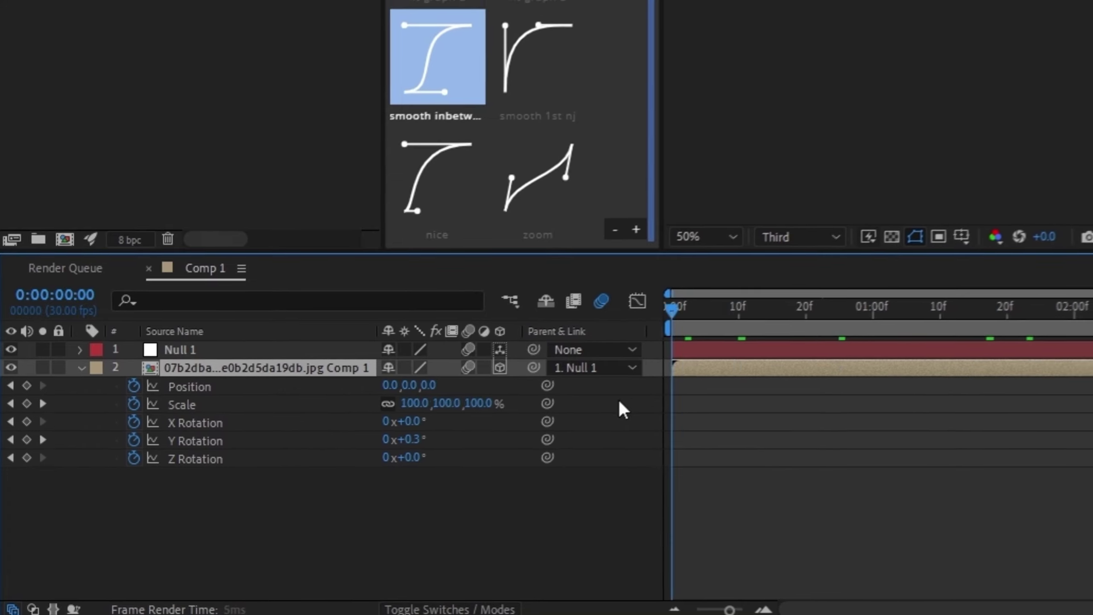
pyautogui.moveTo(672, 310); pyautogui.dragTo(887, 366)
pyautogui.click(899, 350)
pyautogui.hscroll(2, 926, 328)
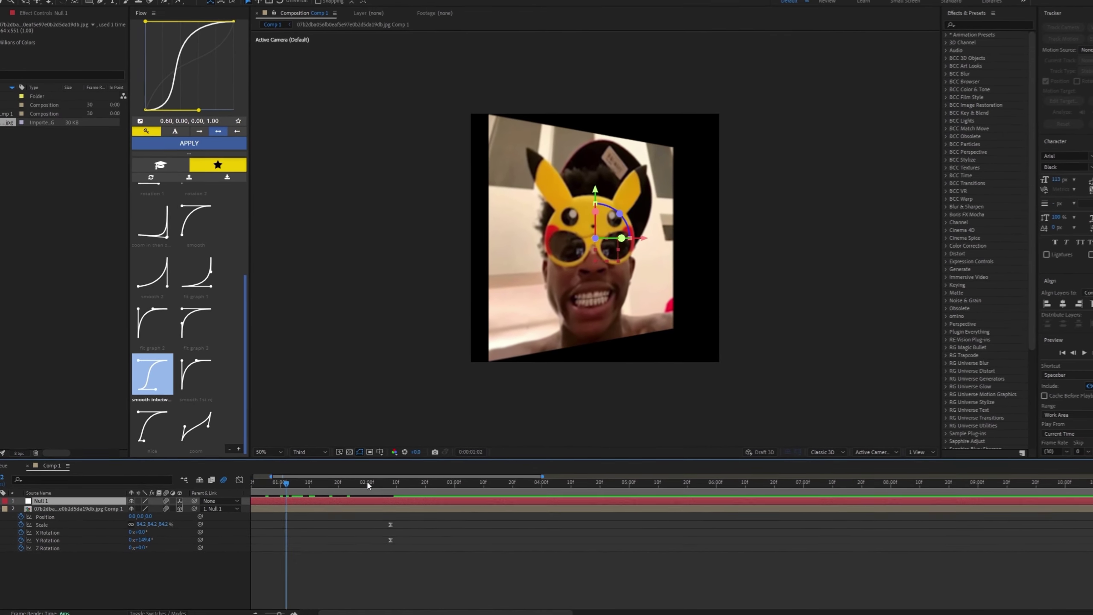
pyautogui.hscroll(-2, 296, 509)
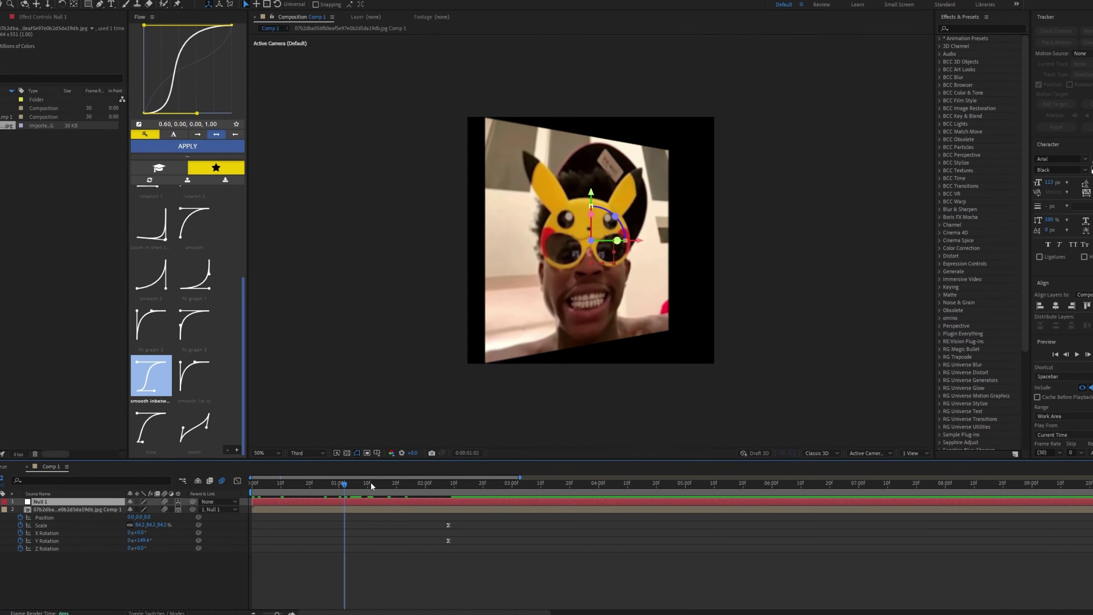
pyautogui.moveTo(371, 485); pyautogui.dragTo(447, 485)
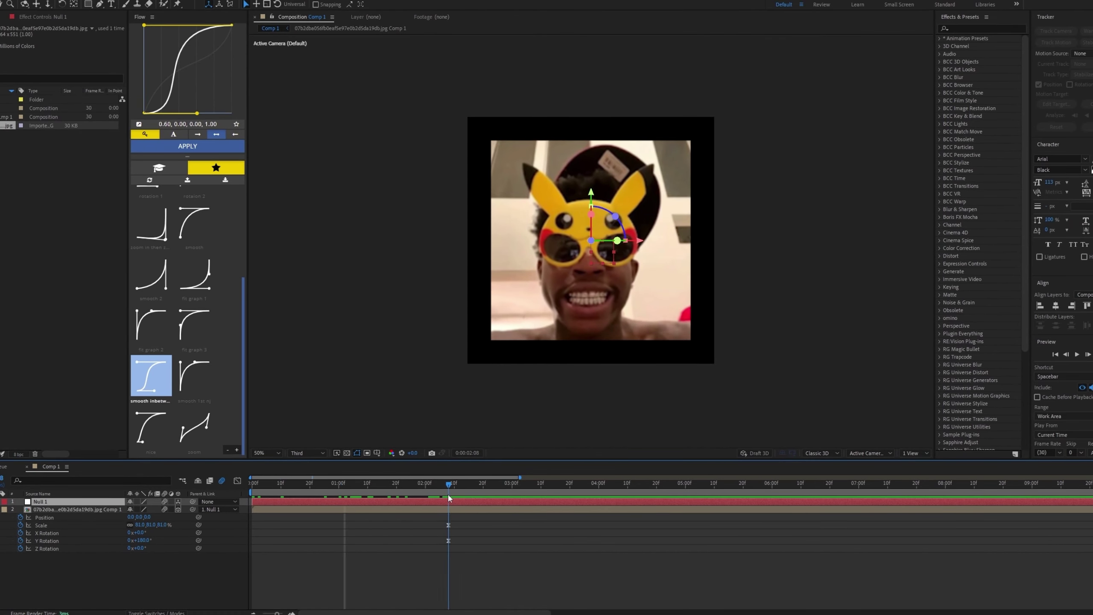
# - Reveal the rotation properties of both the null and the image layer, and move the current time to 0:00:01:09
pyautogui.click(461, 537)
pyautogui.press('r')
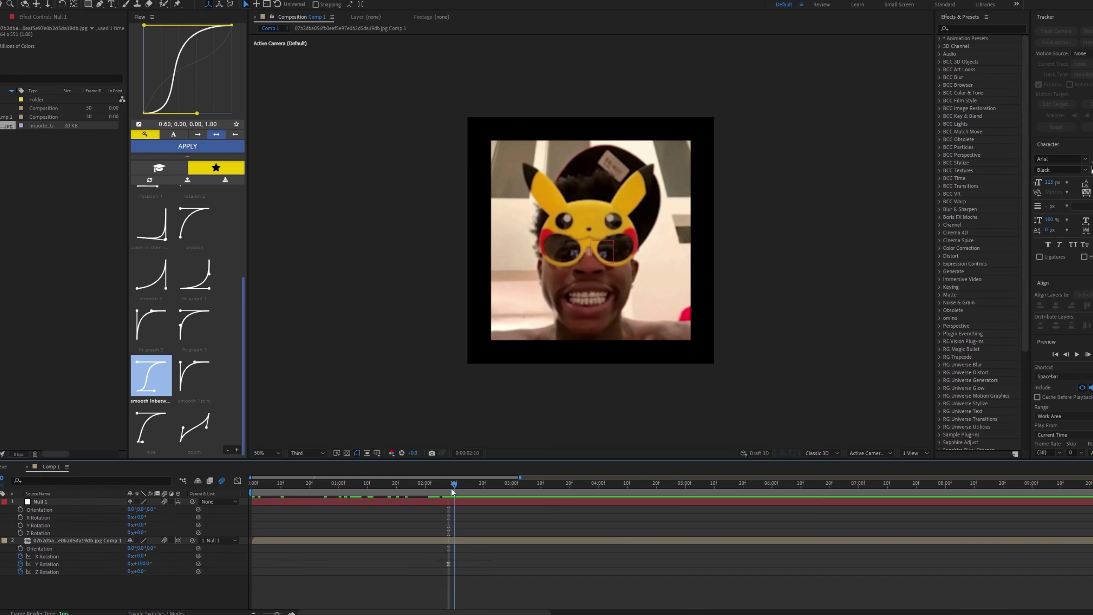
pyautogui.moveTo(452, 489); pyautogui.dragTo(365, 506)
pyautogui.click(376, 502)
pyautogui.click(364, 508)
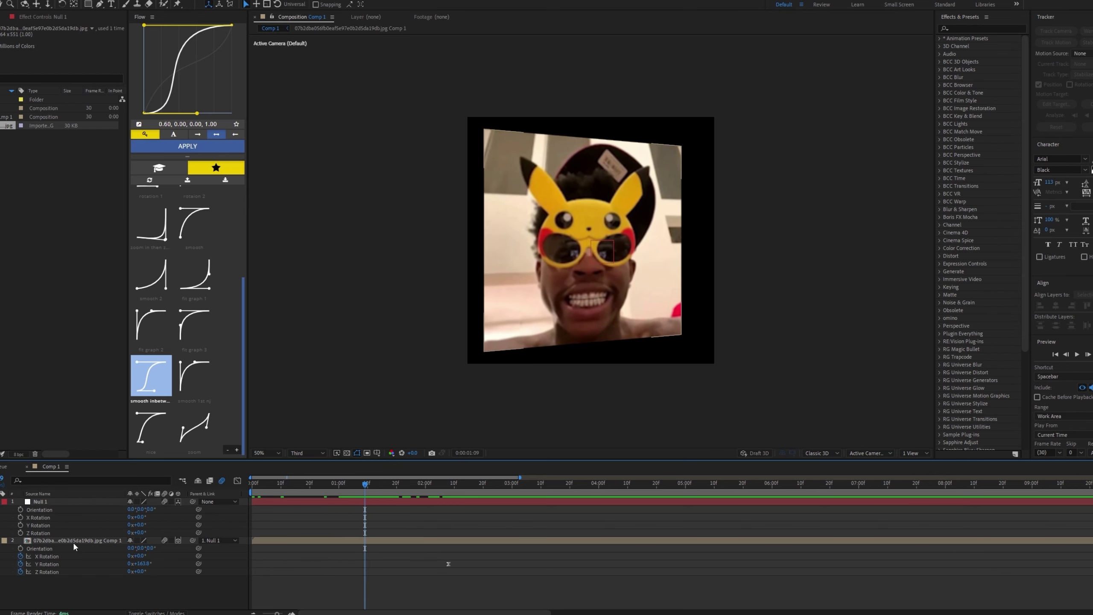
# - Set starting keyframes for Null 1's position, scale and X, Y and Z rotation at 0:00:01:09, and reveal them all
pyautogui.moveTo(18, 518); pyautogui.dragTo(20, 534)
pyautogui.press('s')
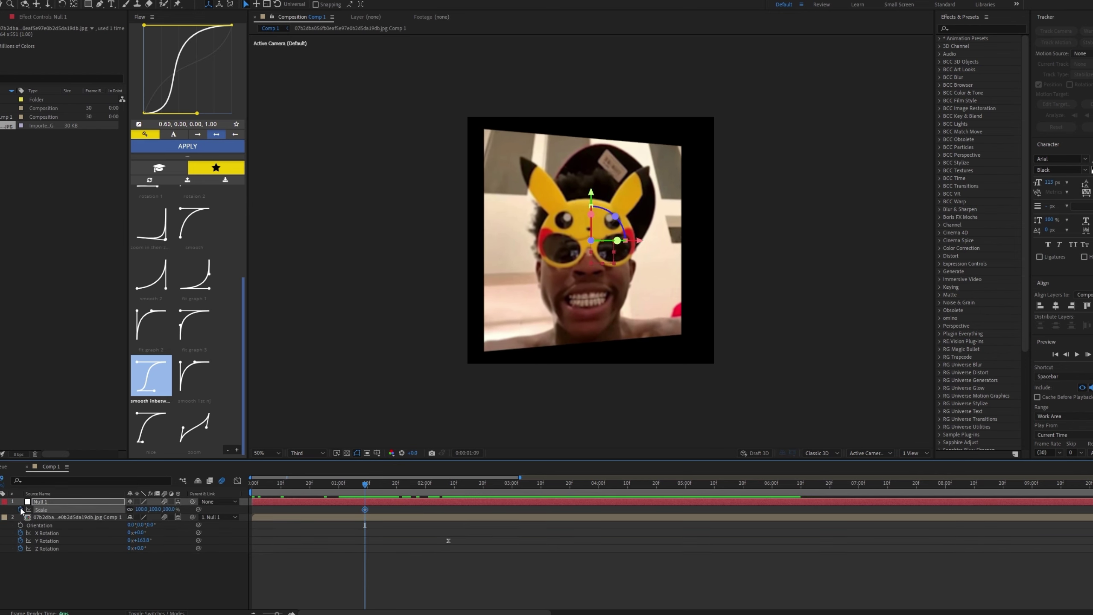
pyautogui.click(20, 510)
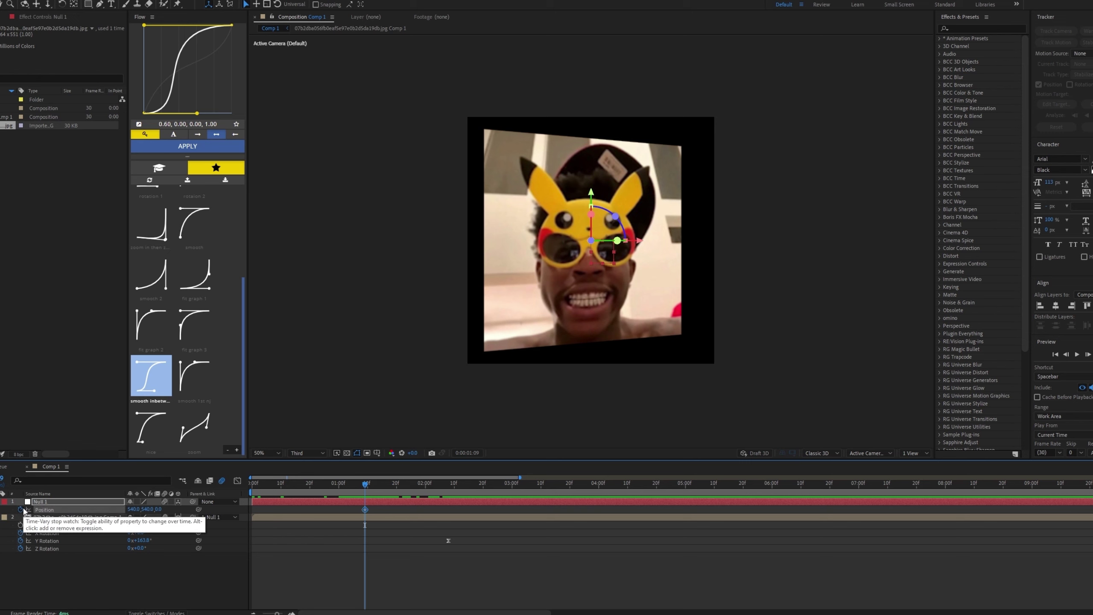
pyautogui.press('u')
pyautogui.press('u')
# - At 0:00:03:25, set Null 1's X rotation to 180° and its scale to 124%
pyautogui.press('pagedown')
pyautogui.moveTo(418, 505); pyautogui.dragTo(538, 509)
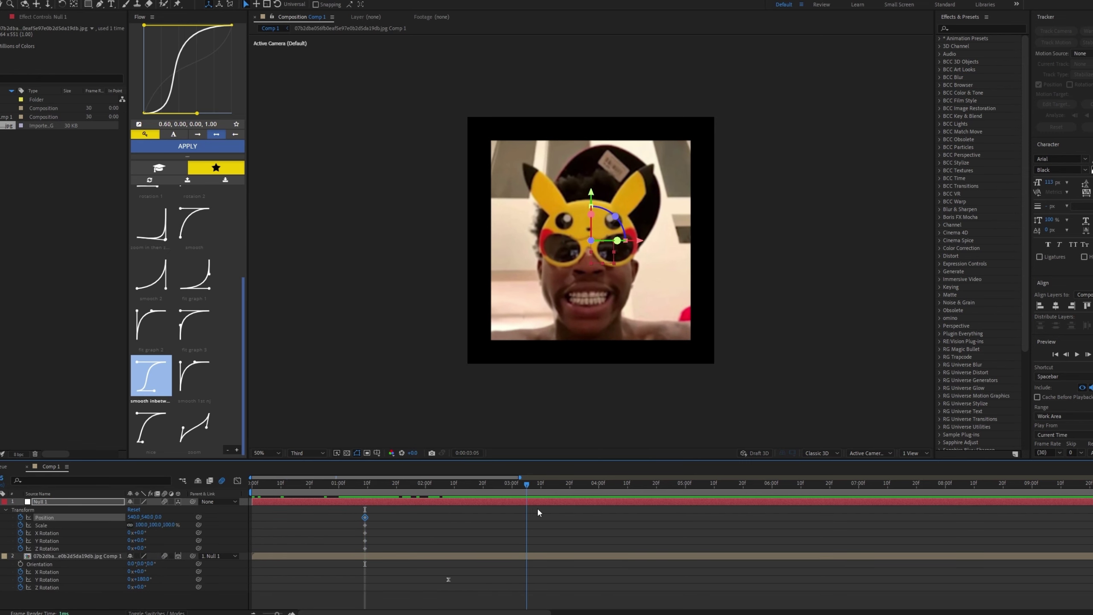
pyautogui.click(588, 511)
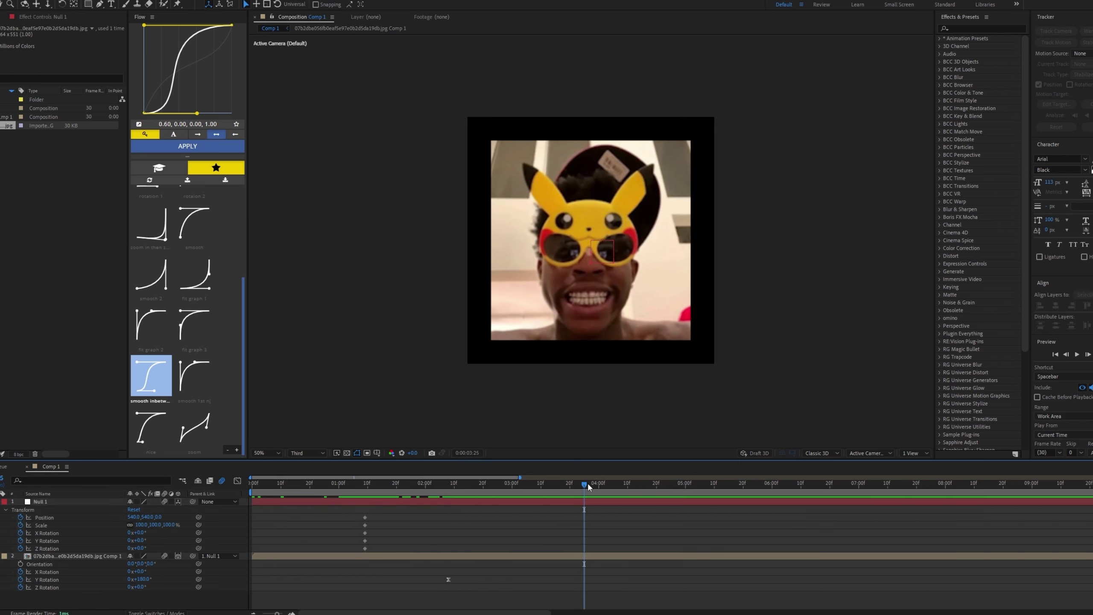
pyautogui.moveTo(139, 541)
pyautogui.mouseDown()
pyautogui.moveTo(224, 531)
pyautogui.moveTo(153, 525)
pyautogui.mouseUp()
pyautogui.hotkey('ctrl', 'z')
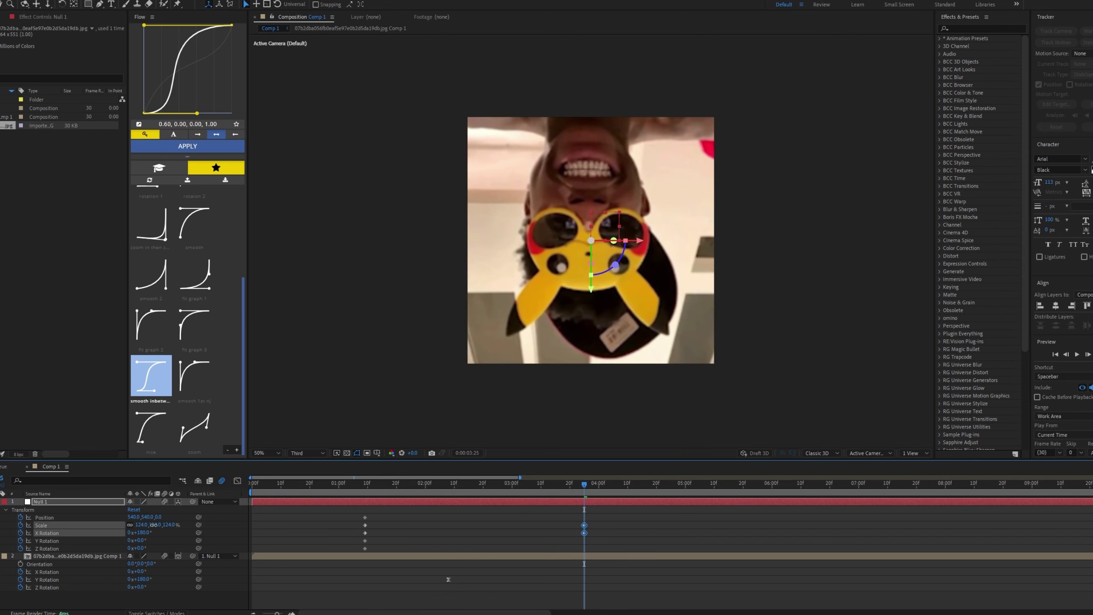
# - Apply the 0.60, 0.00, 0.00, 1.00 Flow easing curve to all of Null 1's keyframes
pyautogui.moveTo(611, 519); pyautogui.dragTo(338, 555)
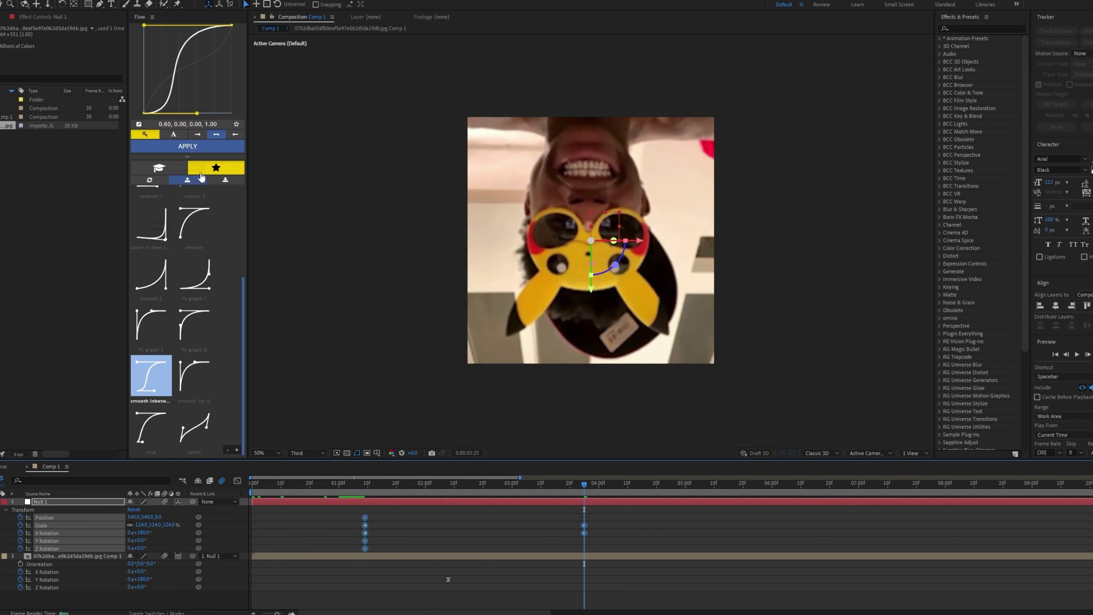
pyautogui.click(187, 146)
pyautogui.click(595, 524)
pyautogui.click(181, 145)
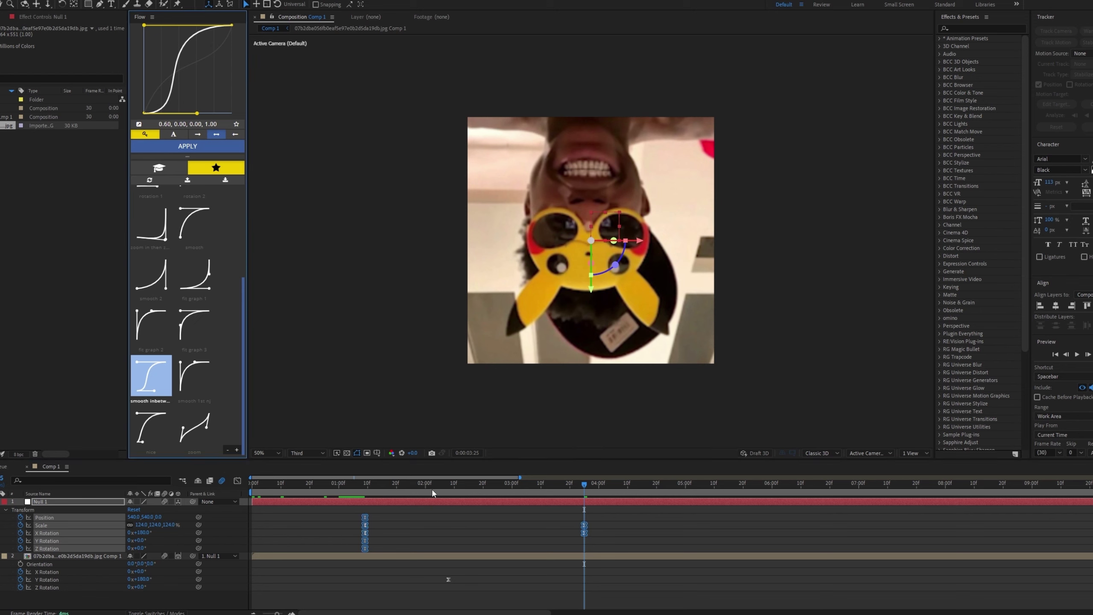
# - Play back the composition to check the null's eased flip and scale on the image
pyautogui.moveTo(433, 489); pyautogui.dragTo(180, 533)
pyautogui.click(352, 529)
pyautogui.press('space')
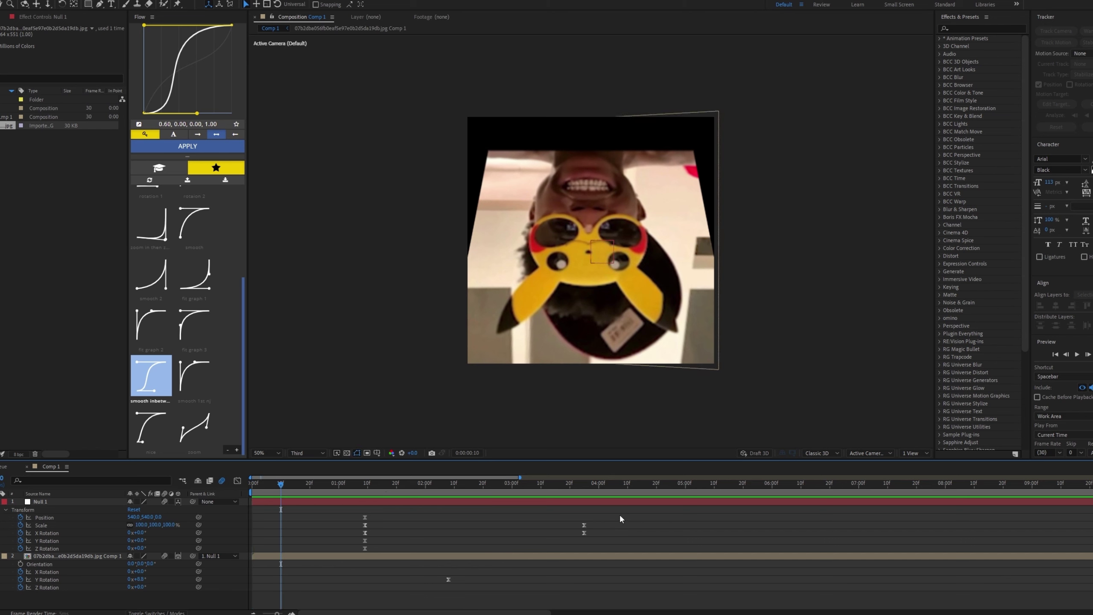
# - Move all of Null 1's keyframes earlier together so that the first ones sit at 0:00:01:00
pyautogui.moveTo(620, 516); pyautogui.dragTo(320, 553)
pyautogui.click(320, 554)
pyautogui.moveTo(617, 513); pyautogui.dragTo(353, 552)
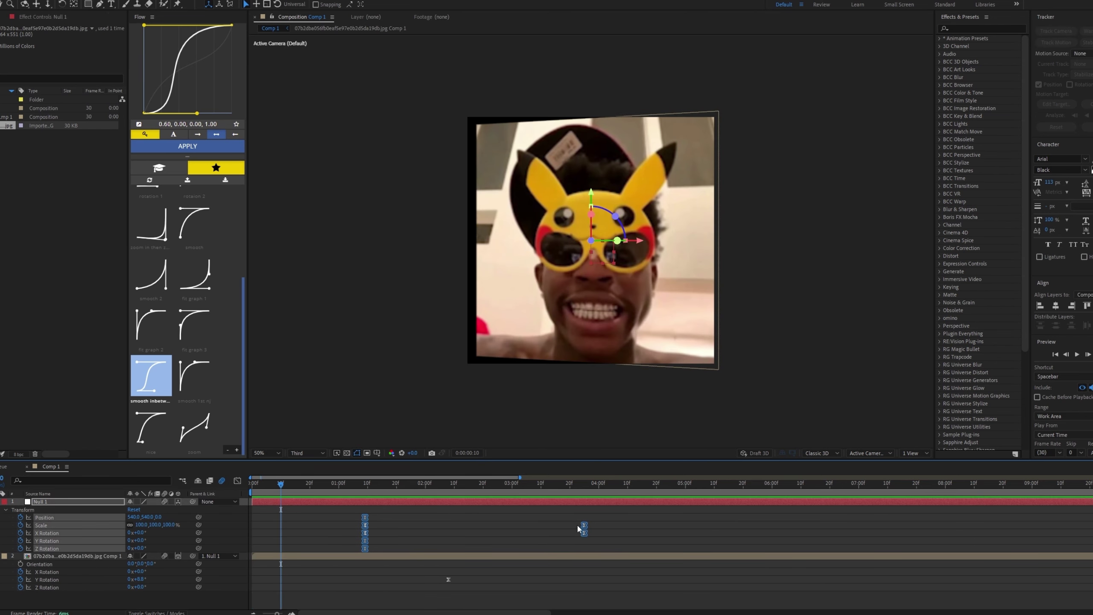
pyautogui.moveTo(569, 527); pyautogui.dragTo(542, 526)
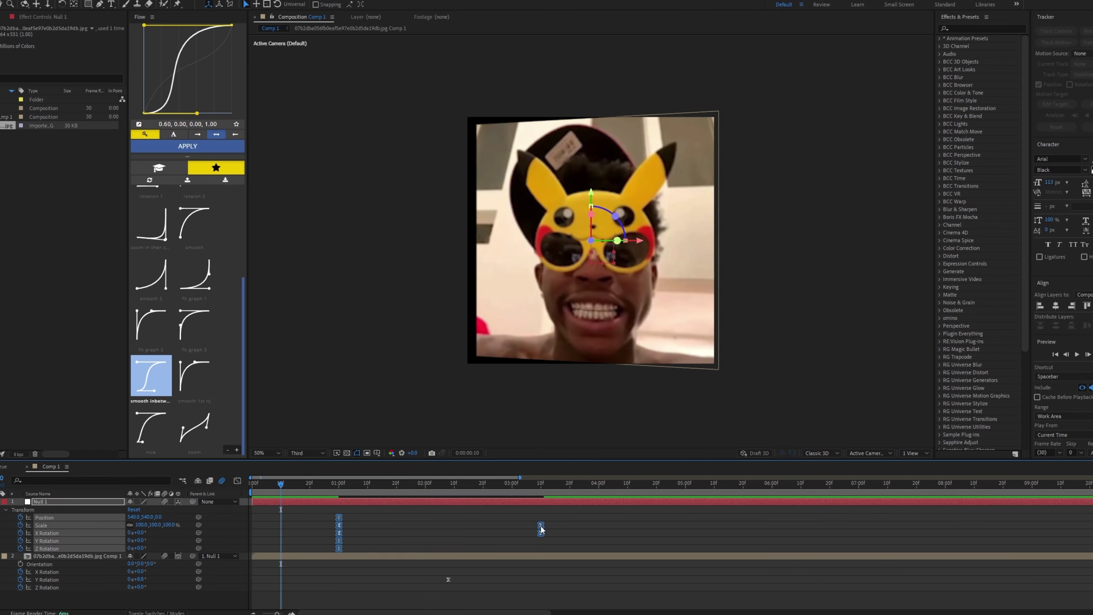
# - Preview the retimed animation from the start to see how the null's motion overlaps the image's rotation
pyautogui.press('space')
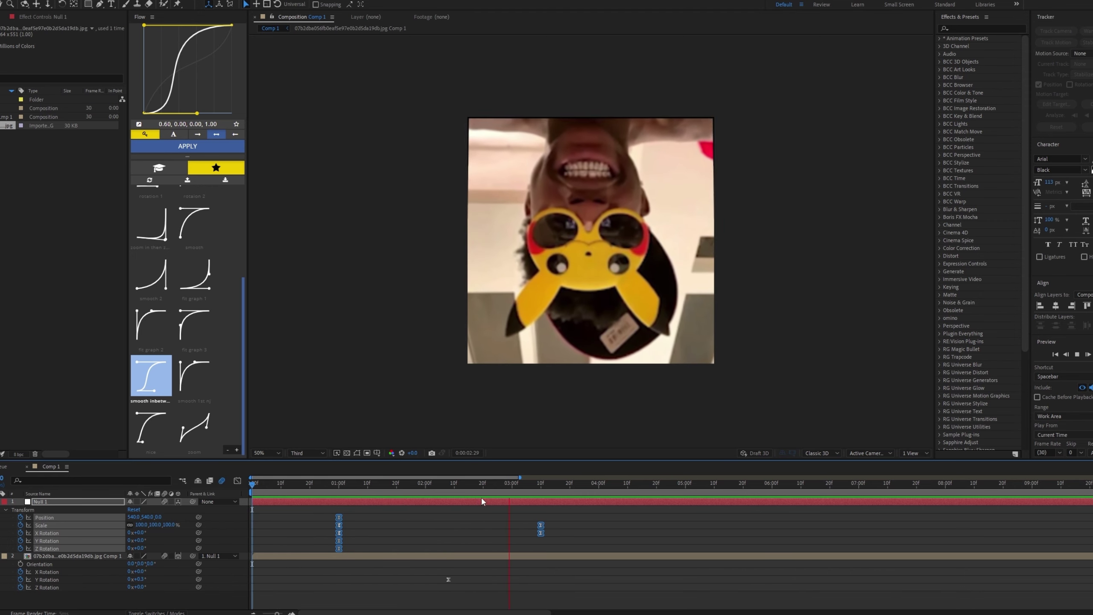
pyautogui.press('space')
pyautogui.press('space')
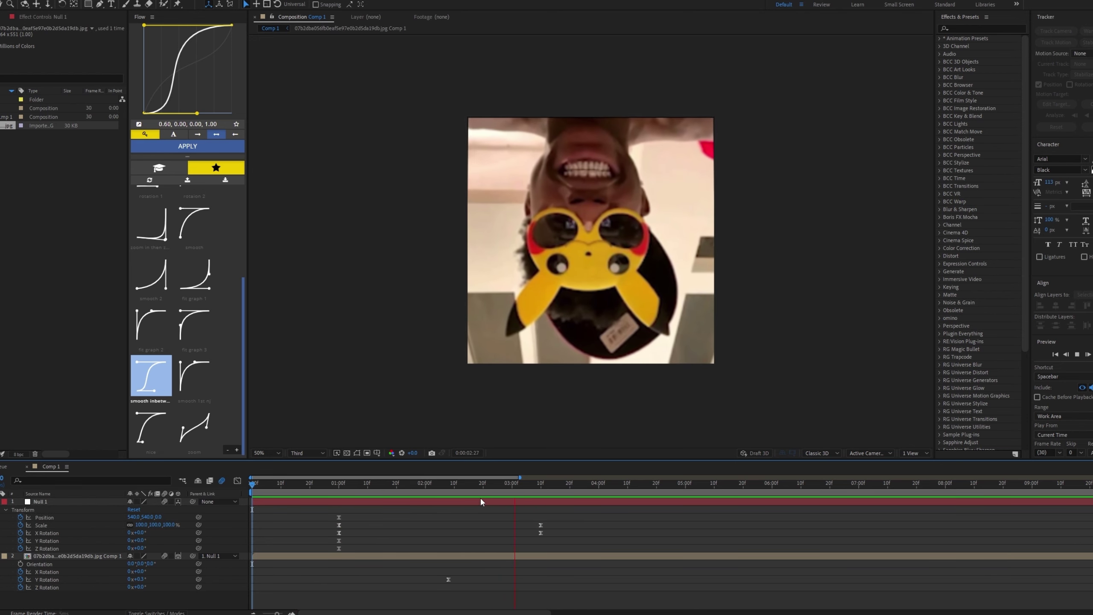
pyautogui.press('space')
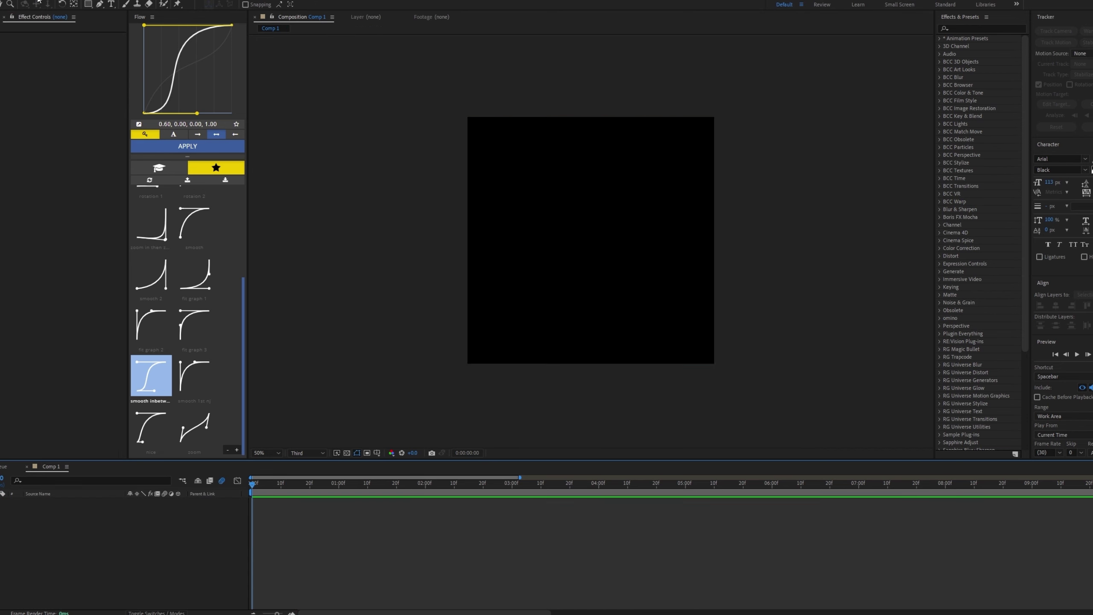
# - Add a new black solid layer with the default settings to the empty composition
pyautogui.click(37, 1)
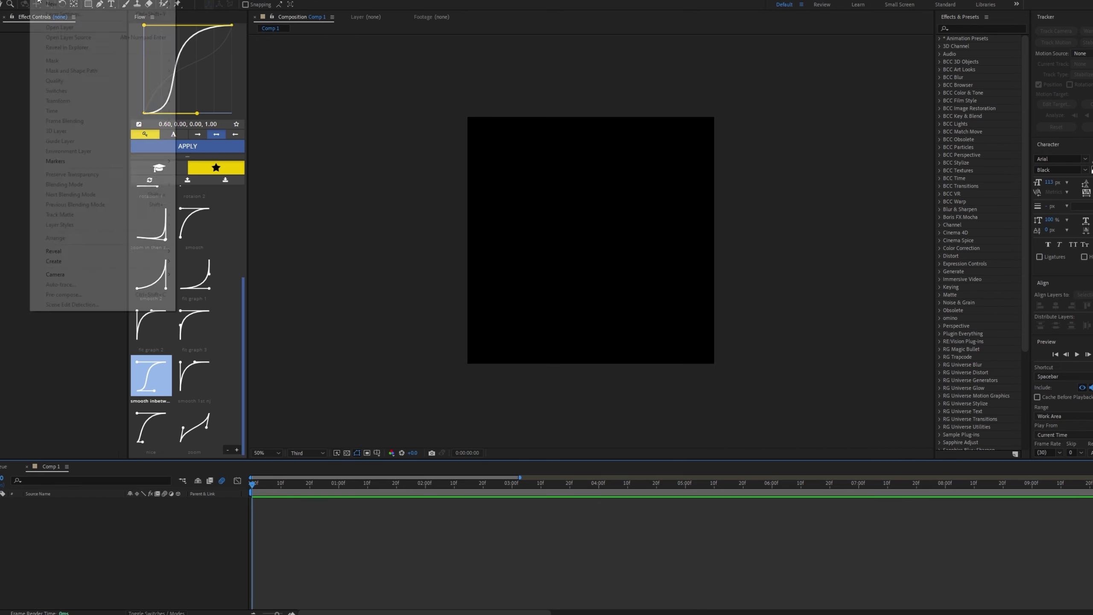
pyautogui.moveTo(38, 8)
pyautogui.click(189, 13)
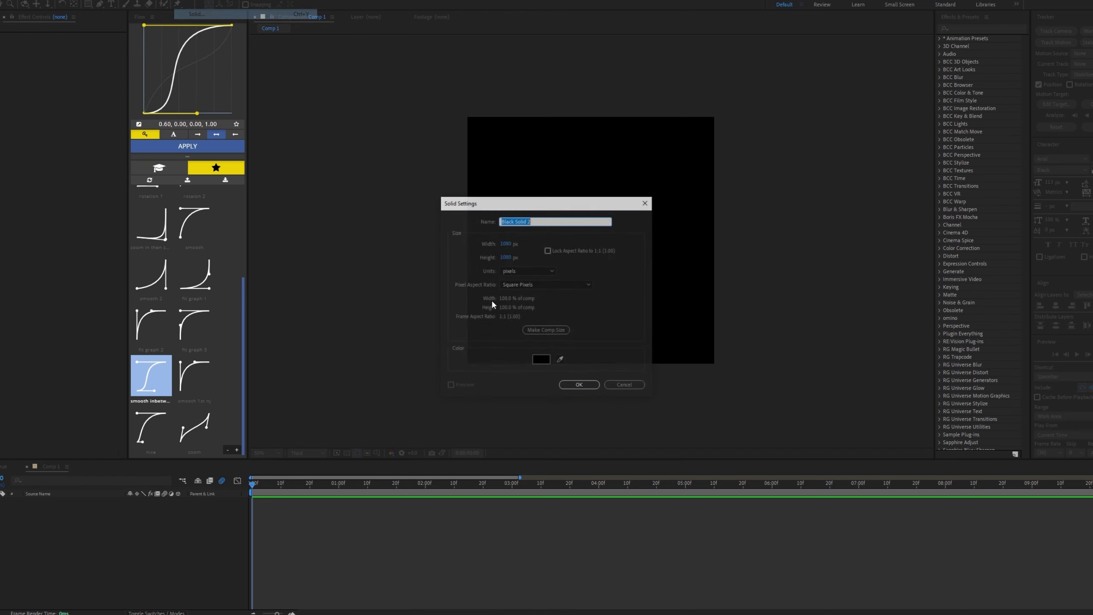
pyautogui.click(581, 385)
# - Search the effects for "eleme" and apply the Video Copilot Element effect to the black solid
pyautogui.click(962, 28)
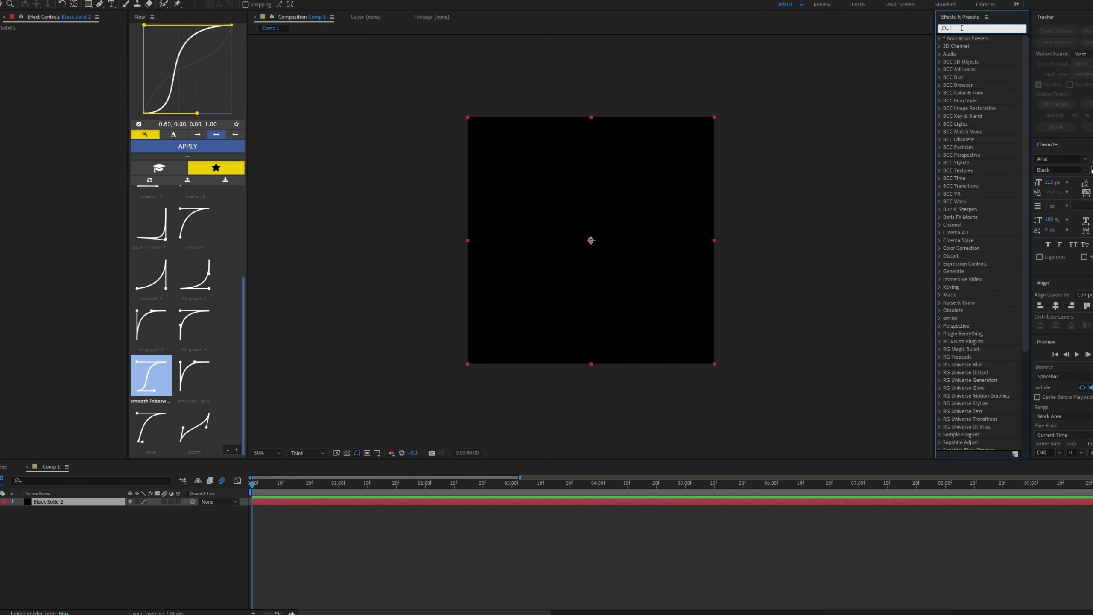
pyautogui.write('eleme')
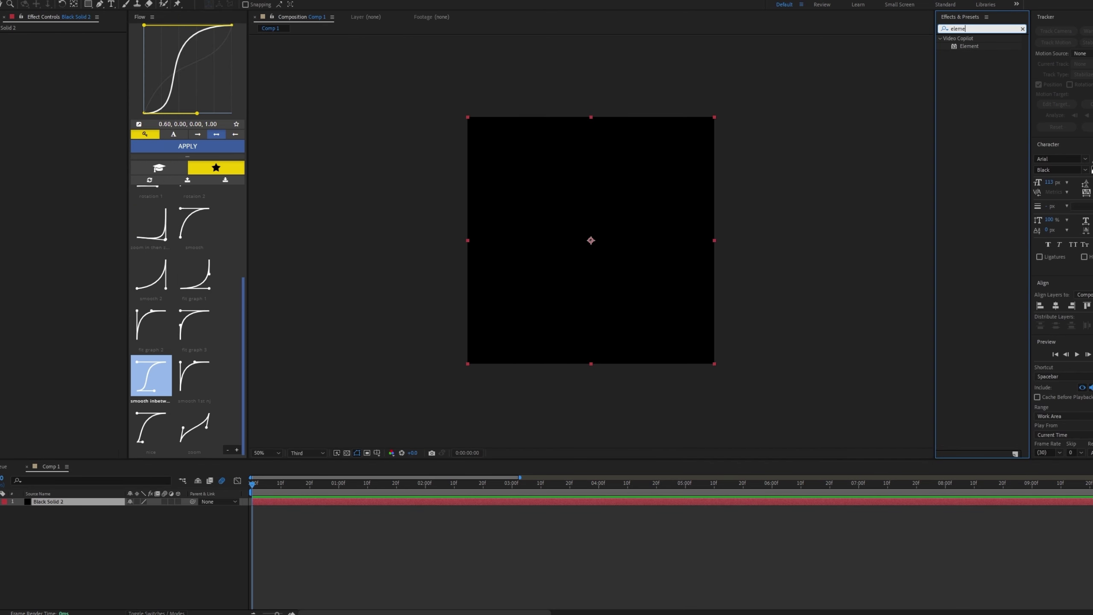
pyautogui.moveTo(1018, 47); pyautogui.dragTo(273, 504)
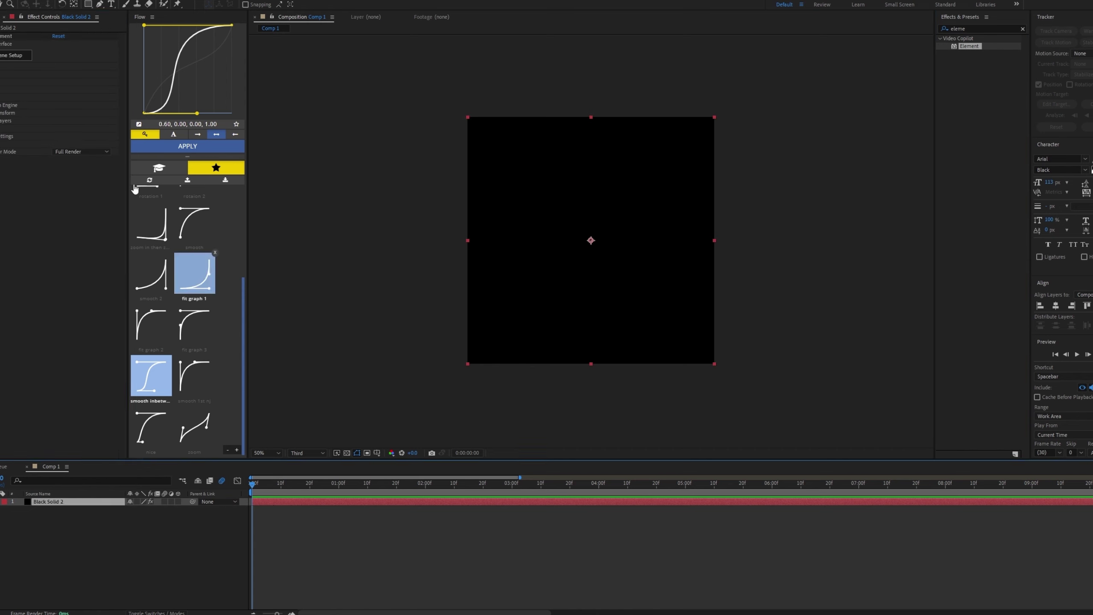
# - Create a text layer containing a first name in capitals and place it below the black solid
pyautogui.hotkey('ctrl', 't')
pyautogui.click(649, 335)
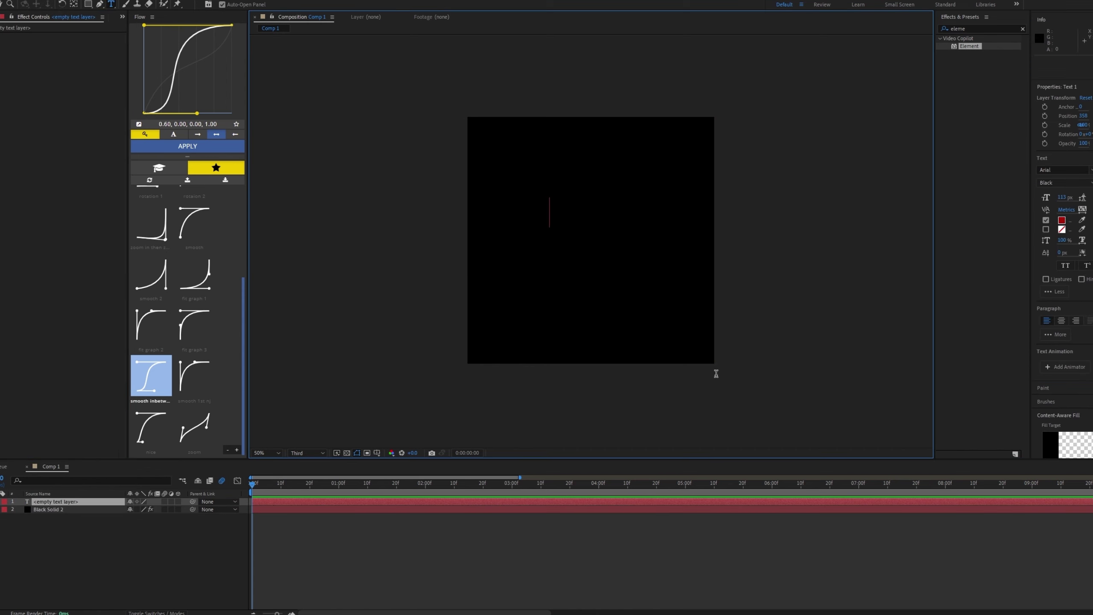
pyautogui.write('LUCA')
pyautogui.moveTo(76, 502); pyautogui.dragTo(75, 513)
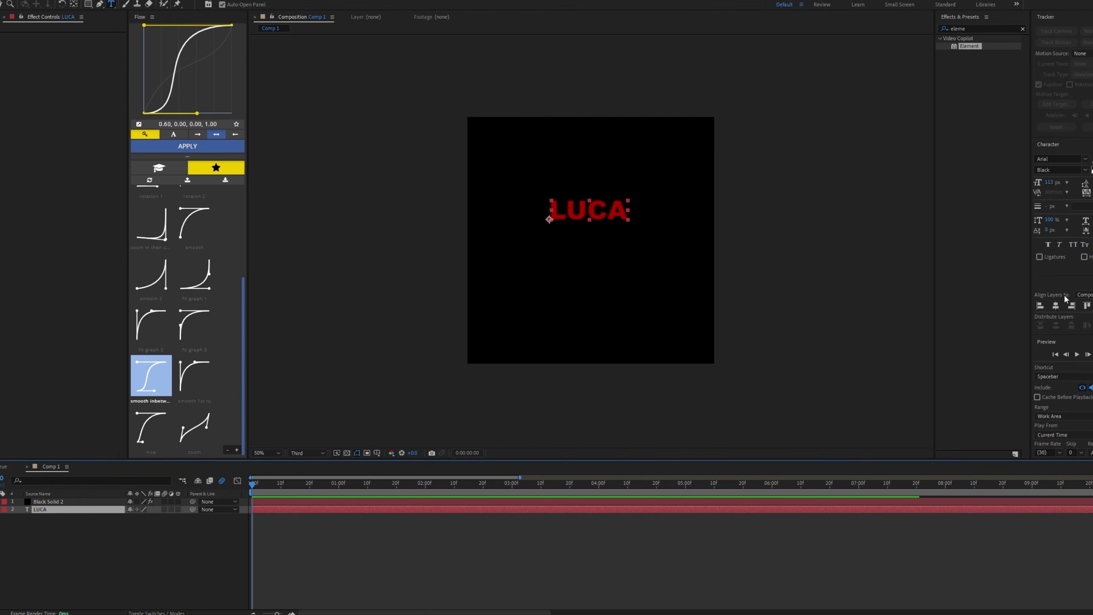
# - Center the text layer horizontally and vertically in the composition
pyautogui.click(1055, 306)
pyautogui.click(502, 533)
pyautogui.click(480, 509)
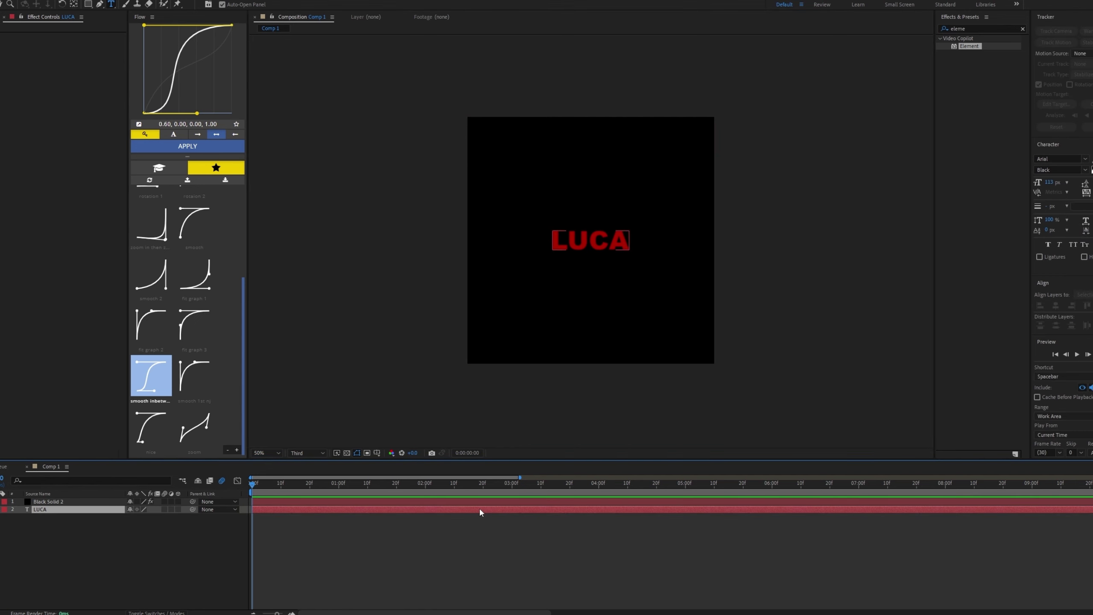
# - Assign the text layer to Path Layer 1 in the solid's Element effect and hide the original text layer
pyautogui.click(266, 501)
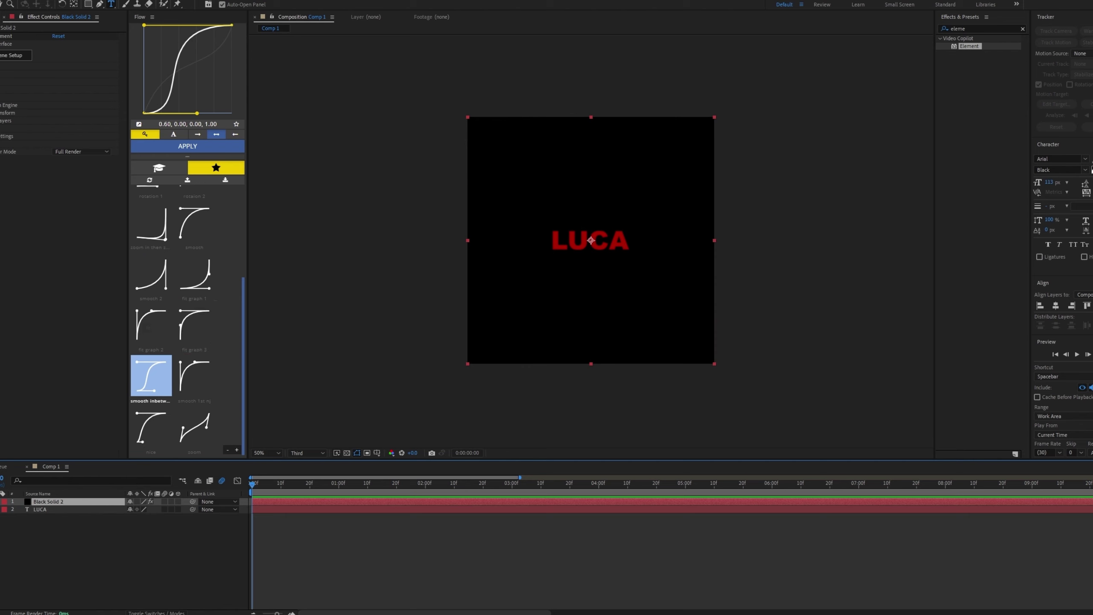
pyautogui.click(1, 129)
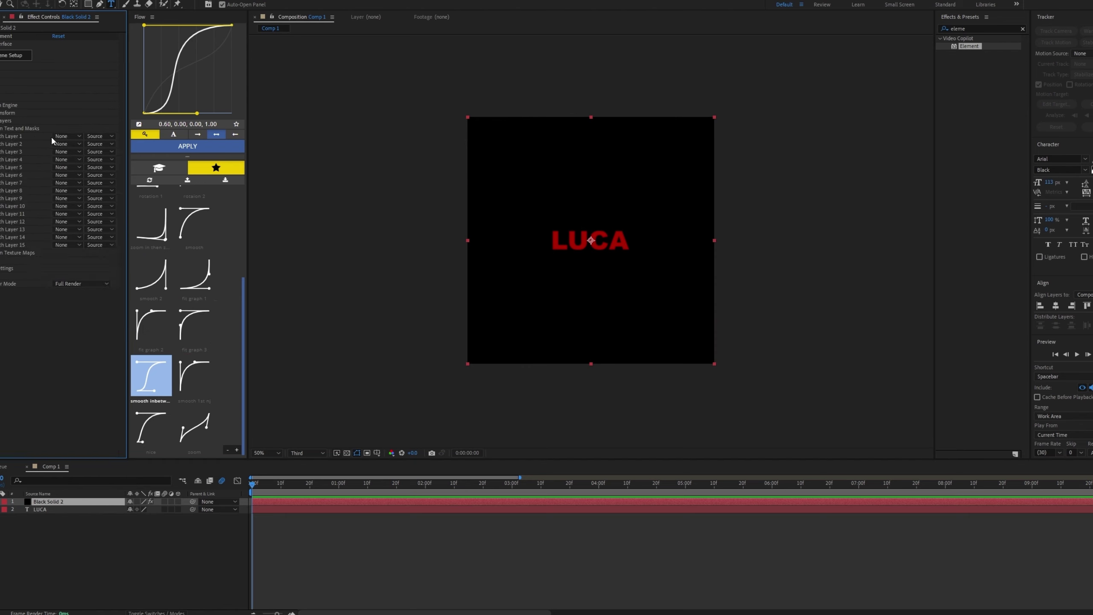
pyautogui.click(65, 136)
pyautogui.click(82, 169)
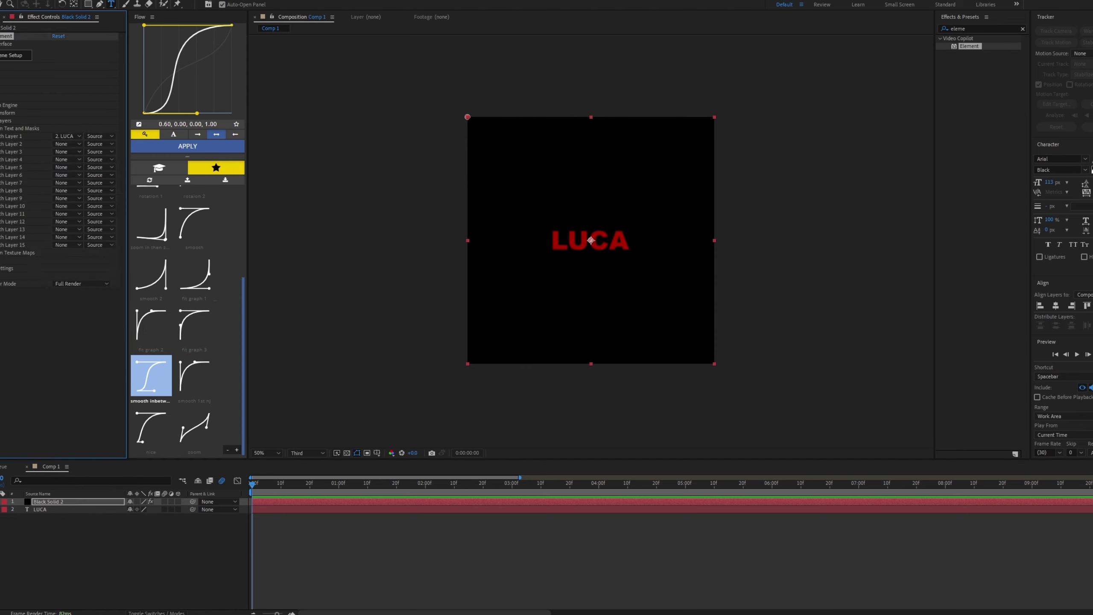
pyautogui.click(2, 120)
pyautogui.click(1, 509)
pyautogui.click(81, 509)
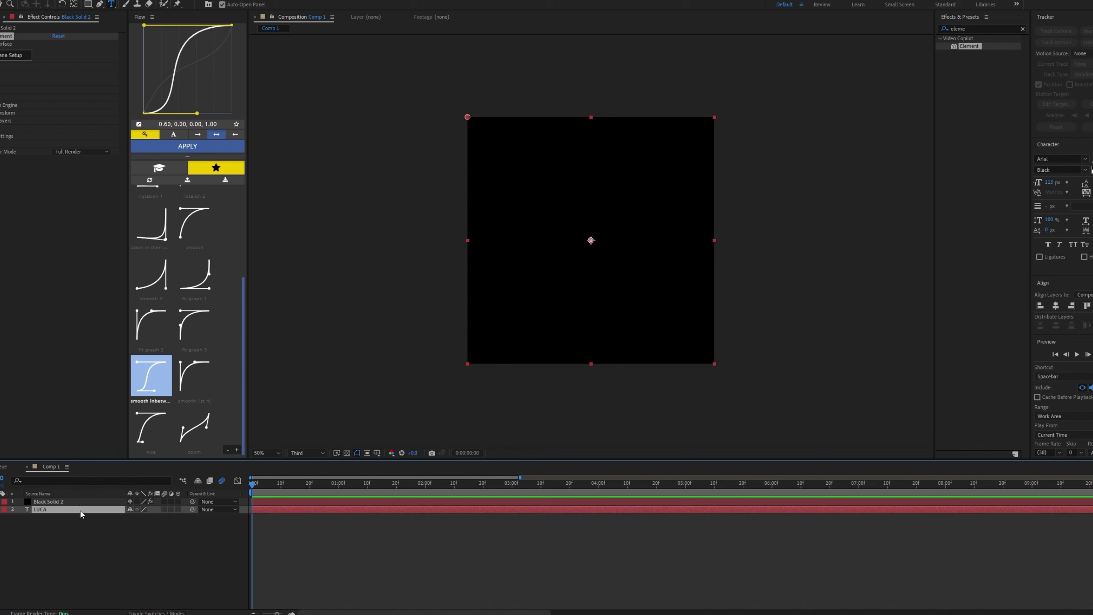
# - Open the Element scene setup from the solid and extrude the text path into a 3D model
pyautogui.click(73, 501)
pyautogui.click(15, 55)
pyautogui.click(15, 51)
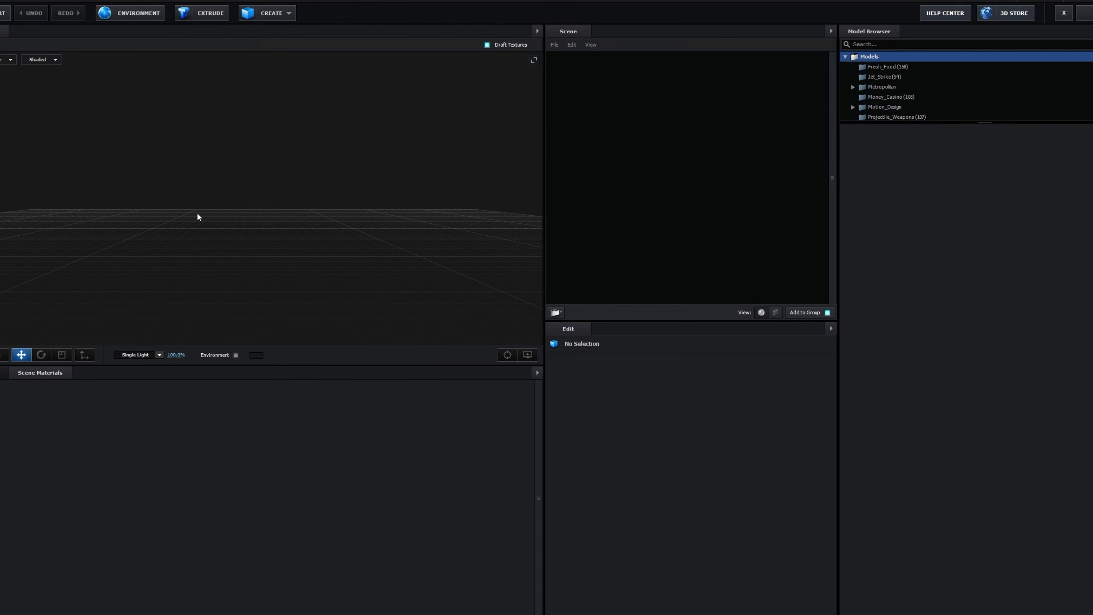
pyautogui.click(209, 16)
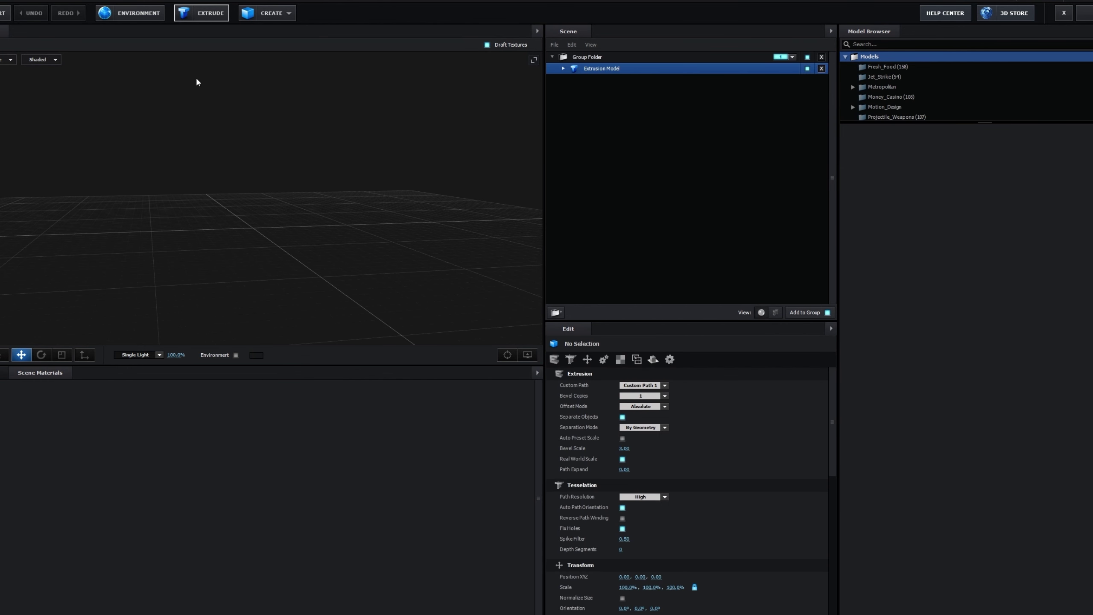
pyautogui.moveTo(248, 288); pyautogui.dragTo(283, 269)
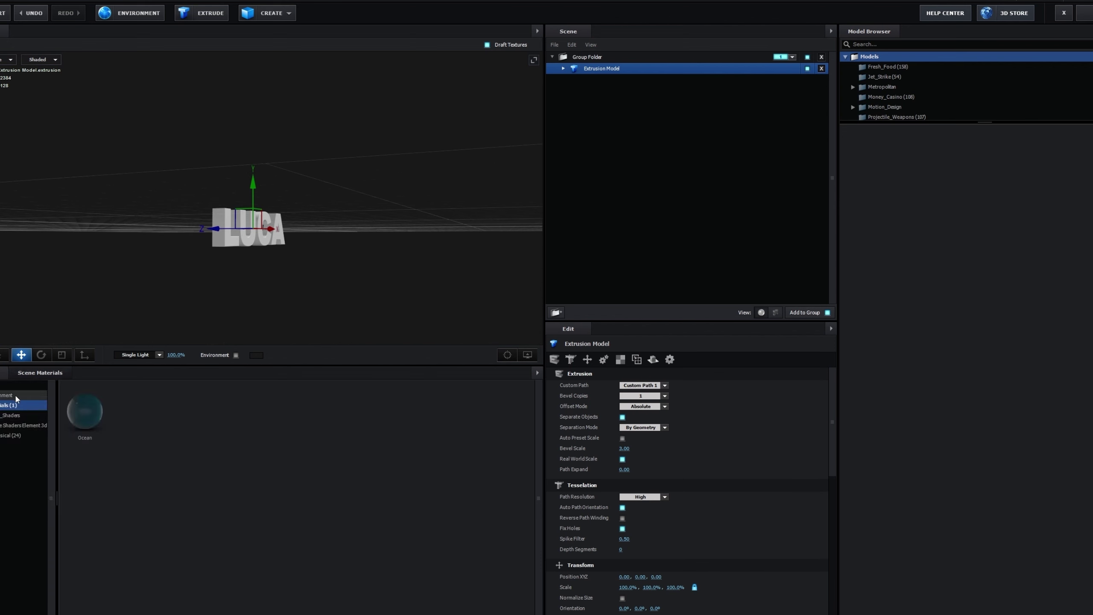
# - Apply the custom "bevel 2" preset from the physical bevel presets to the extruded text
pyautogui.click(13, 398)
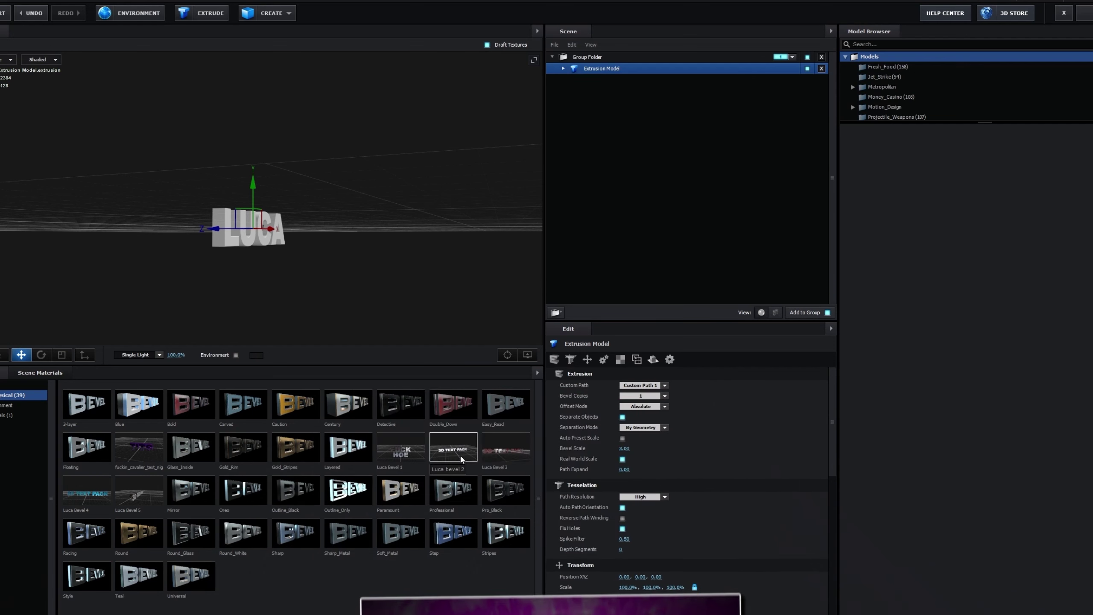
pyautogui.moveTo(407, 257); pyautogui.dragTo(316, 282)
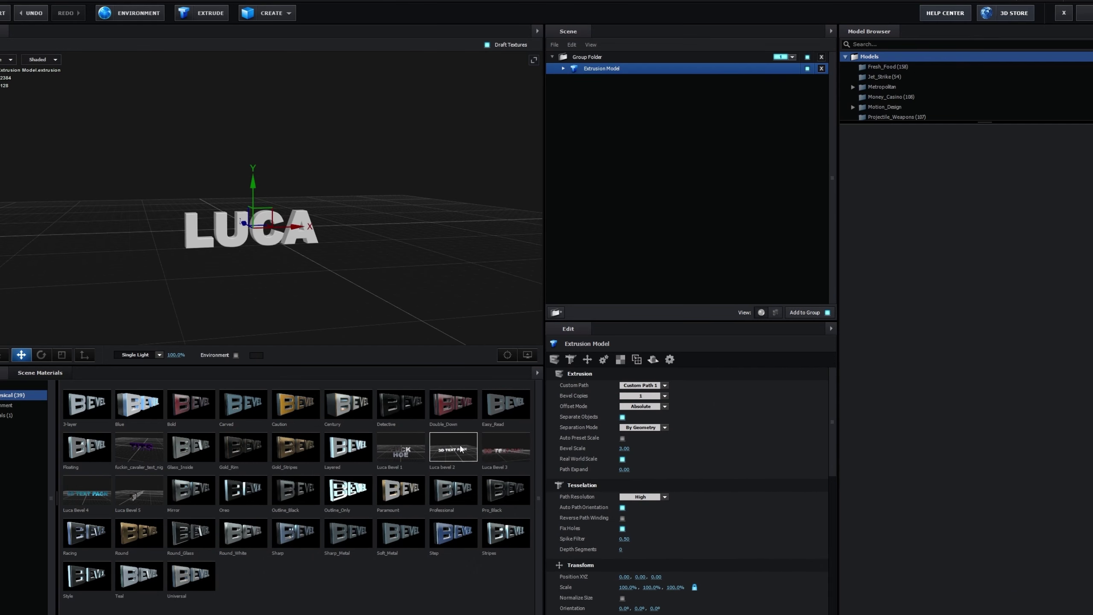
pyautogui.click(442, 452)
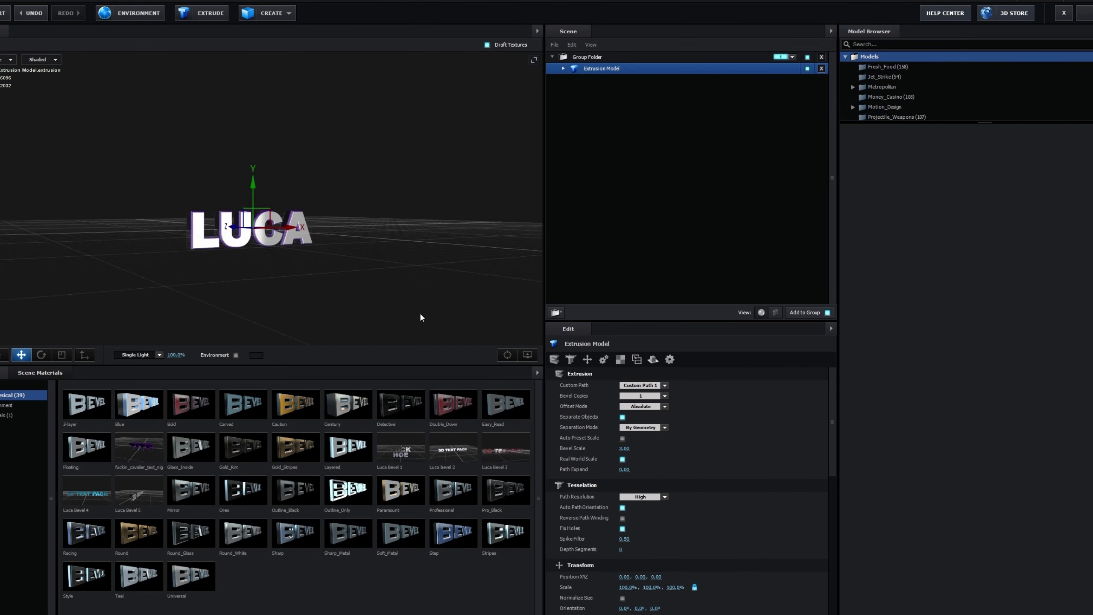
pyautogui.moveTo(420, 311); pyautogui.dragTo(362, 284)
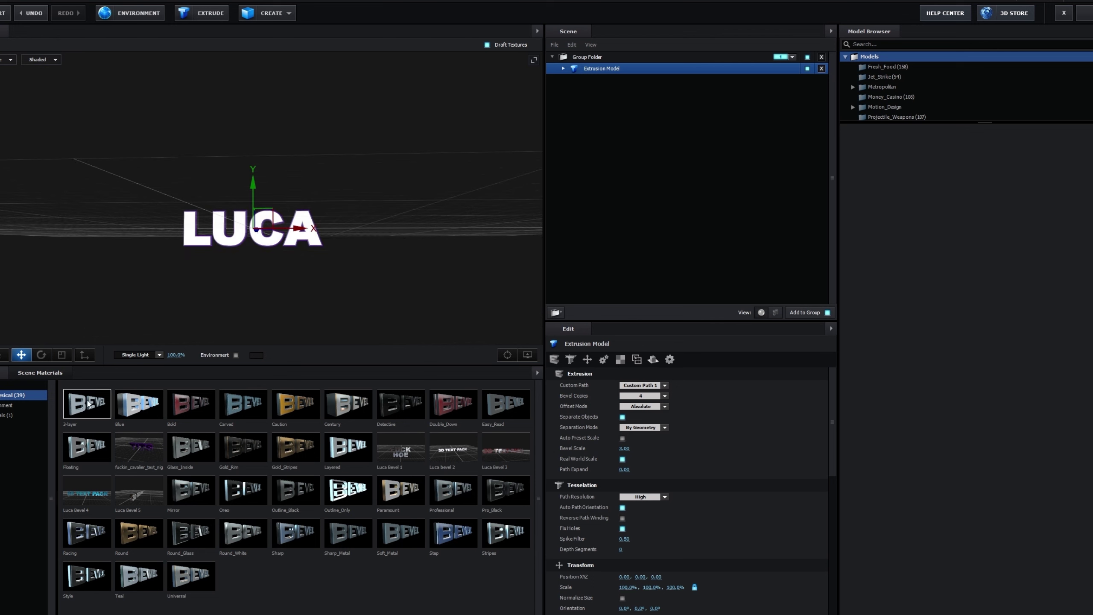
# - Try environment maps from the Basic_2K set on the extruded text, ending with Basic_2K_15
pyautogui.click(17, 405)
pyautogui.click(8, 406)
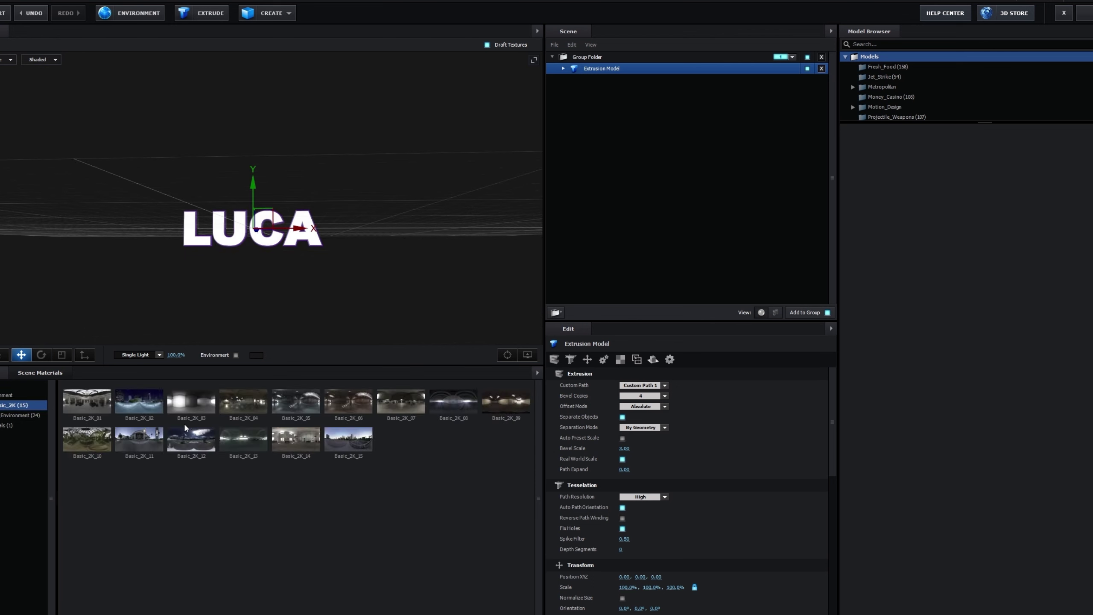
pyautogui.click(139, 438)
pyautogui.moveTo(236, 297); pyautogui.dragTo(256, 314)
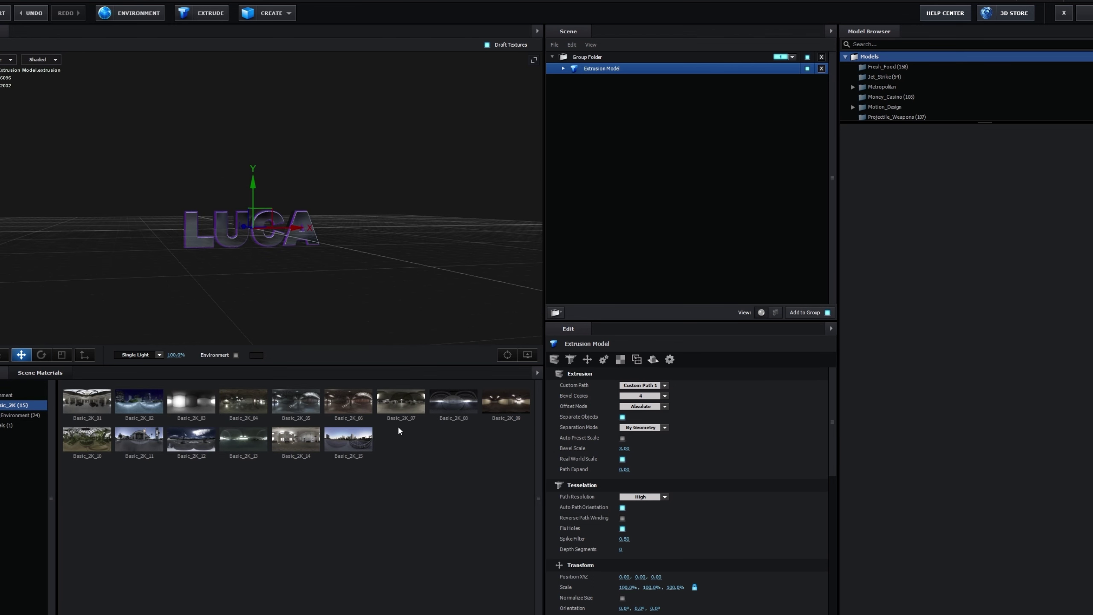
pyautogui.click(348, 439)
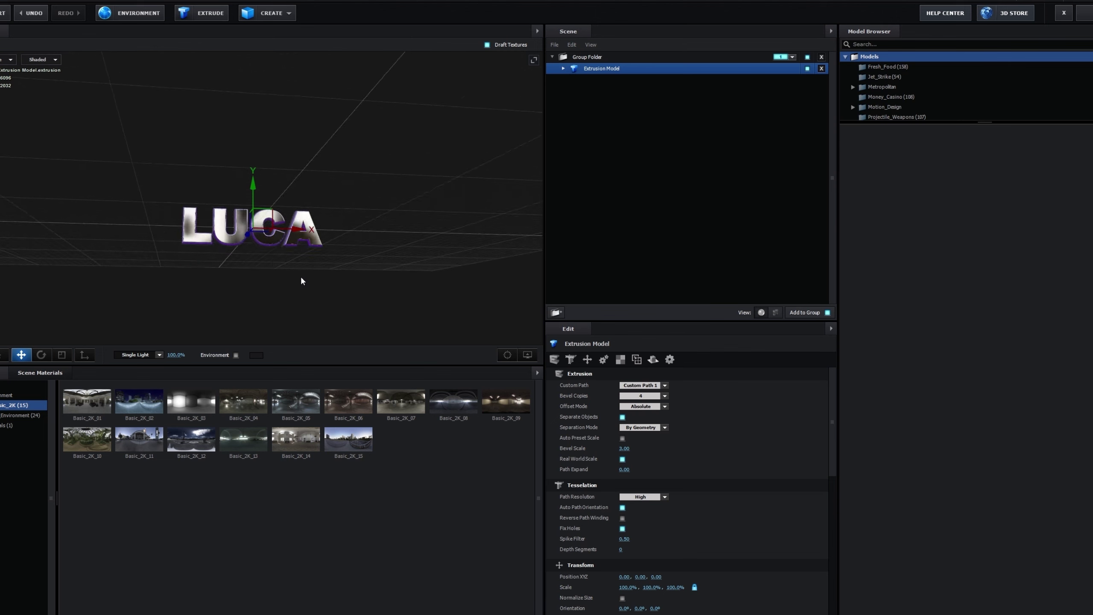
# - Try the Basic_2K_09 and Basic_2K_08 environment maps on the extruded text, ending with Basic_2K_07
pyautogui.moveTo(301, 278); pyautogui.dragTo(279, 282)
pyautogui.click(514, 408)
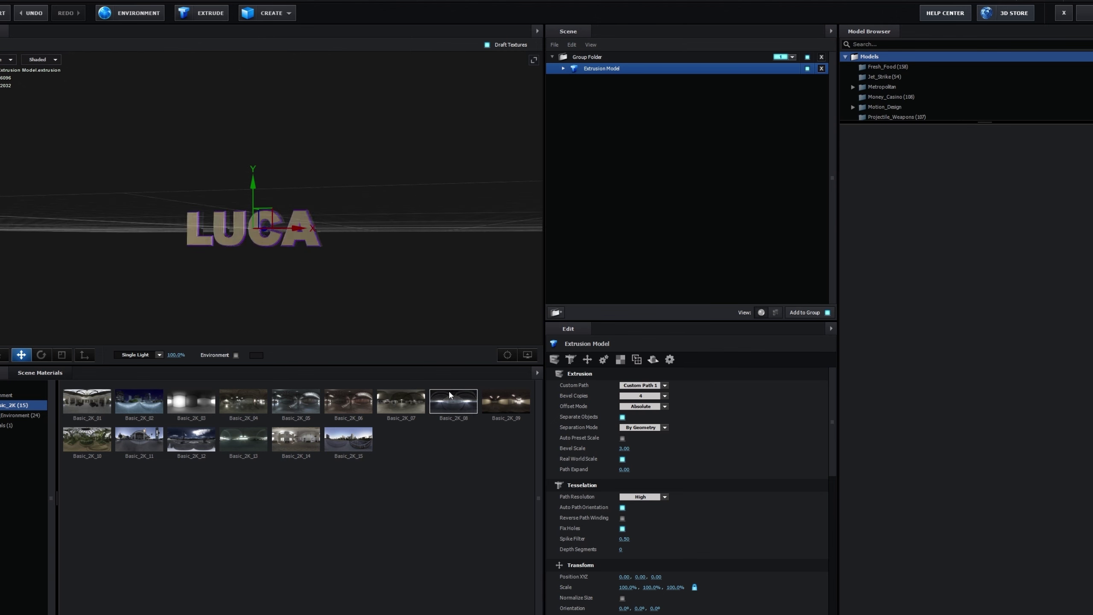
pyautogui.click(448, 395)
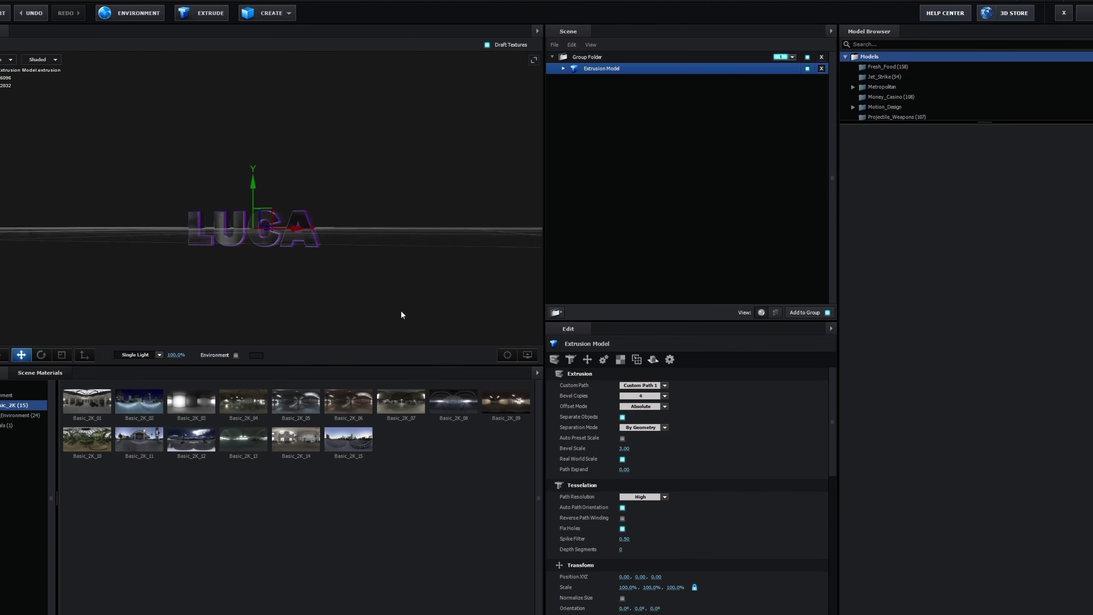
pyautogui.click(420, 407)
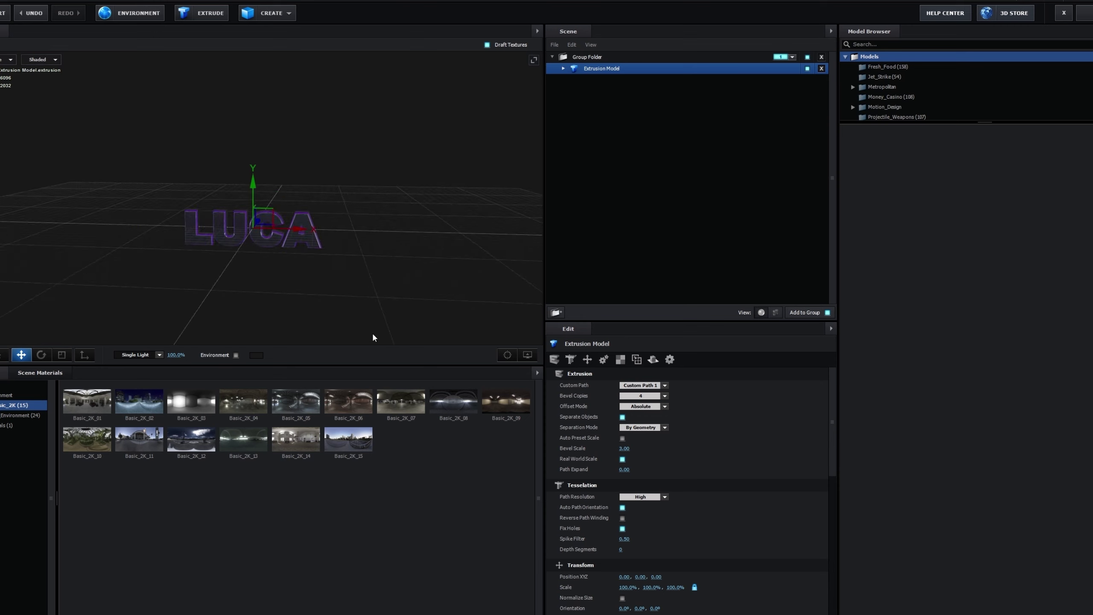
pyautogui.moveTo(386, 323); pyautogui.dragTo(432, 297)
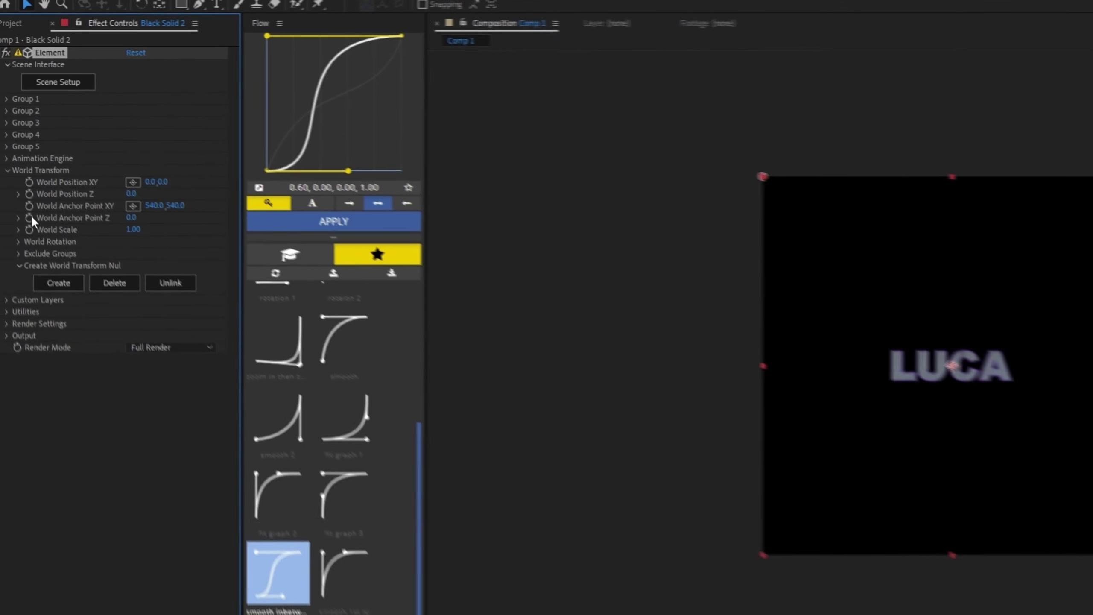
# - Enlarge the 3D text to a World Scale of about 2.36 and keyframe World Scale and X, Y, Z World Rotation at the start
pyautogui.moveTo(149, 245); pyautogui.dragTo(259, 251)
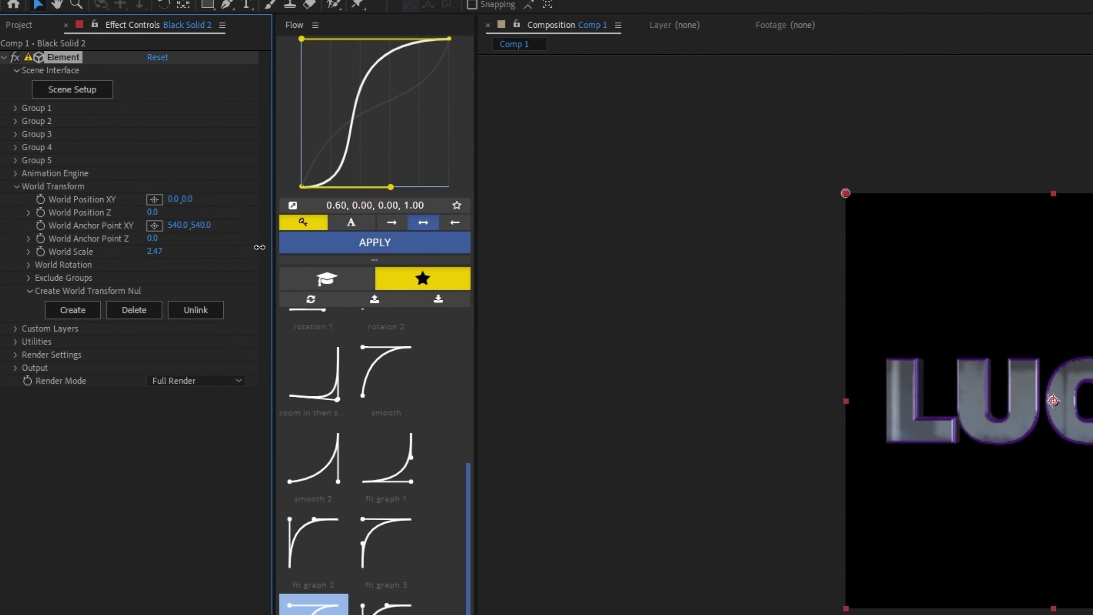
pyautogui.click(30, 264)
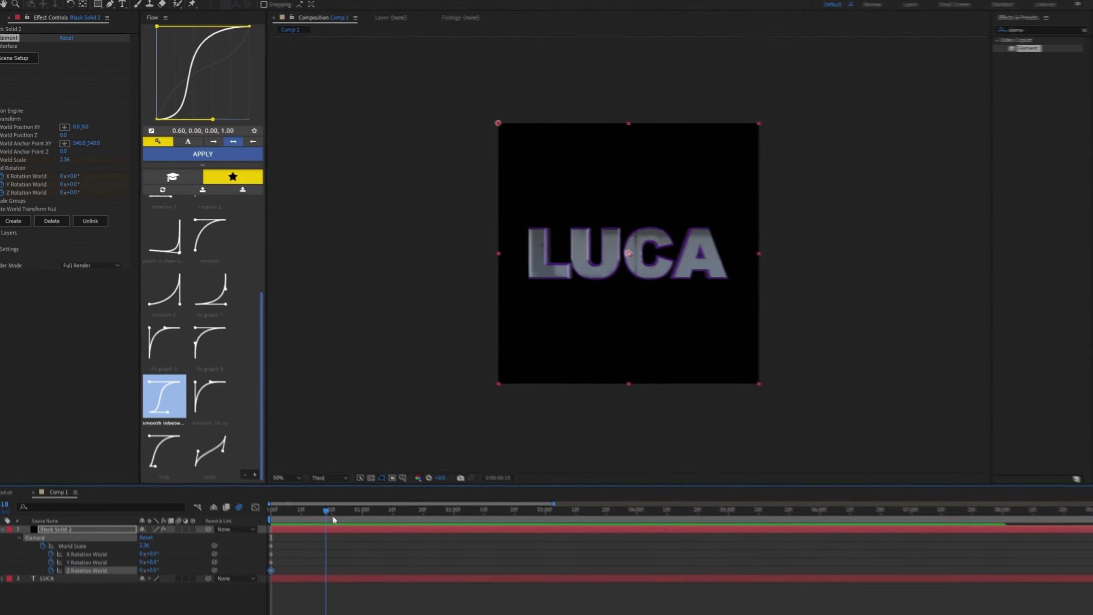
# - Move the World Scale keyframe to 2 seconds and keyframe World Scale at 1.00 at the start
pyautogui.moveTo(333, 519); pyautogui.dragTo(466, 525)
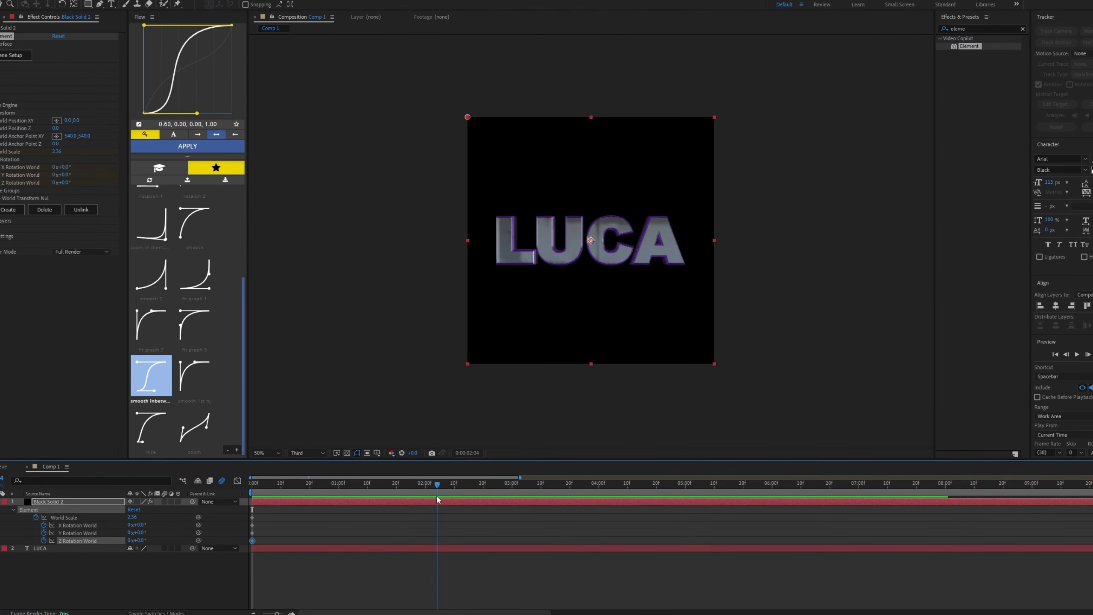
pyautogui.click(387, 564)
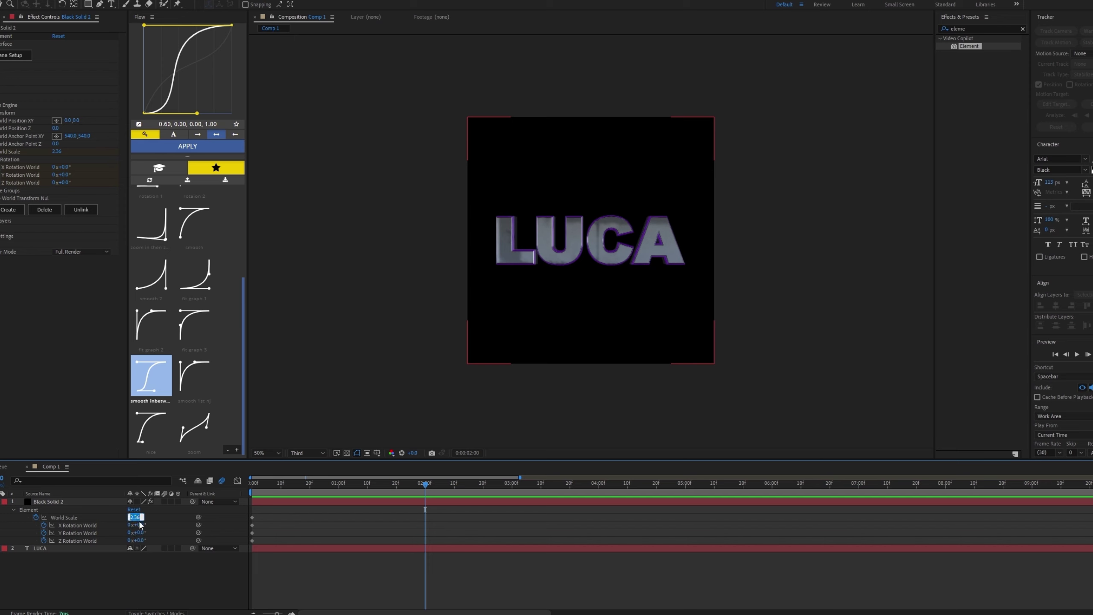
pyautogui.moveTo(252, 517); pyautogui.dragTo(426, 517)
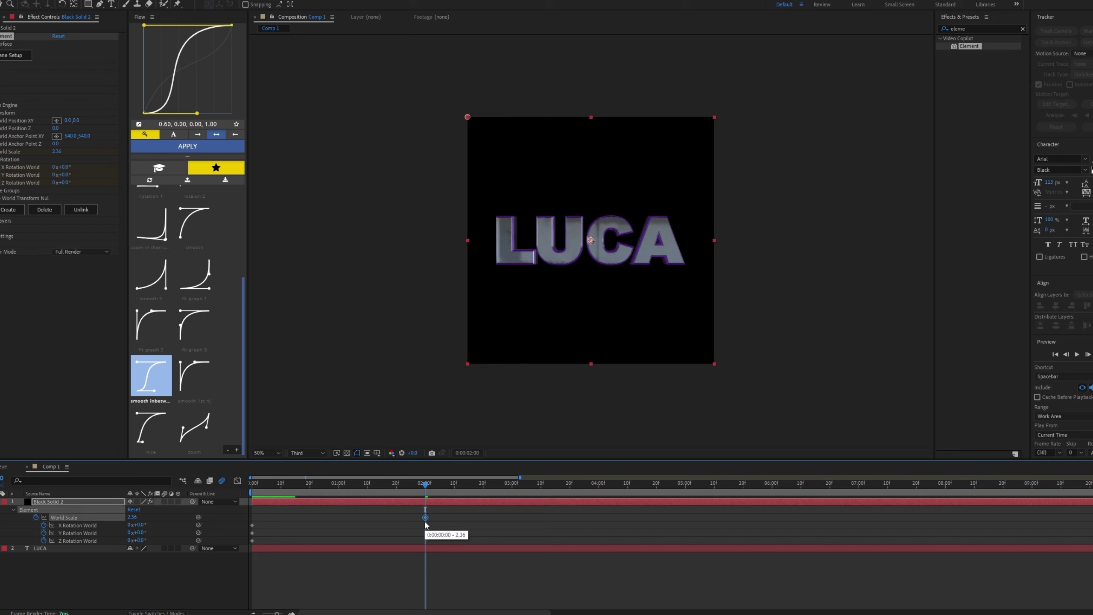
pyautogui.press('Home')
pyautogui.press('Return')
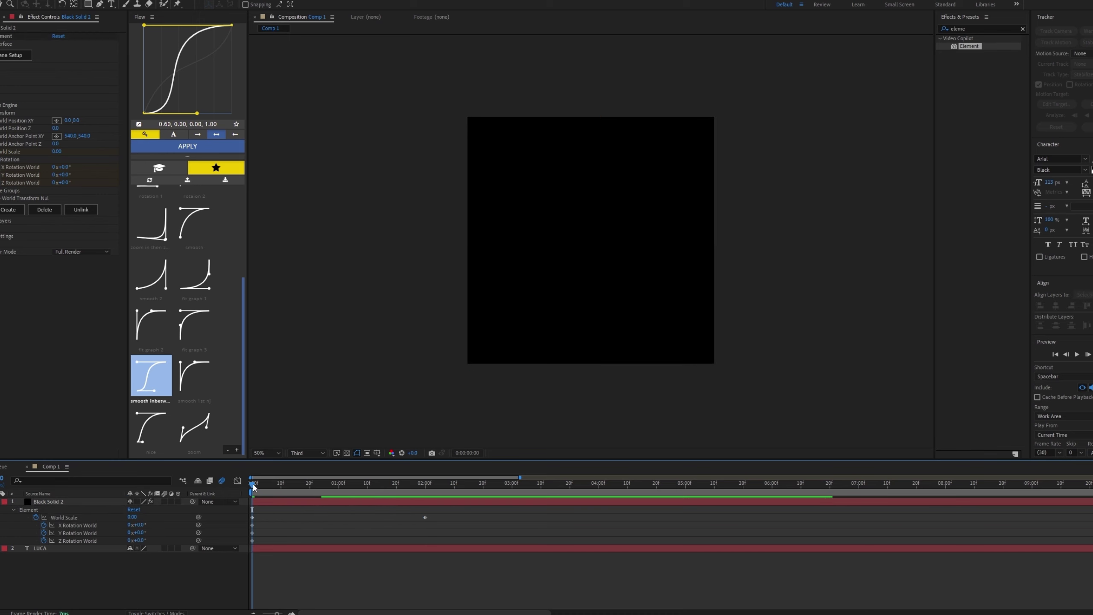
pyautogui.write('1')
pyautogui.press('Return')
# - Keyframe X Rotation World at about 341° and Y Rotation World at about -10° at 2 seconds
pyautogui.moveTo(254, 485); pyautogui.dragTo(423, 501)
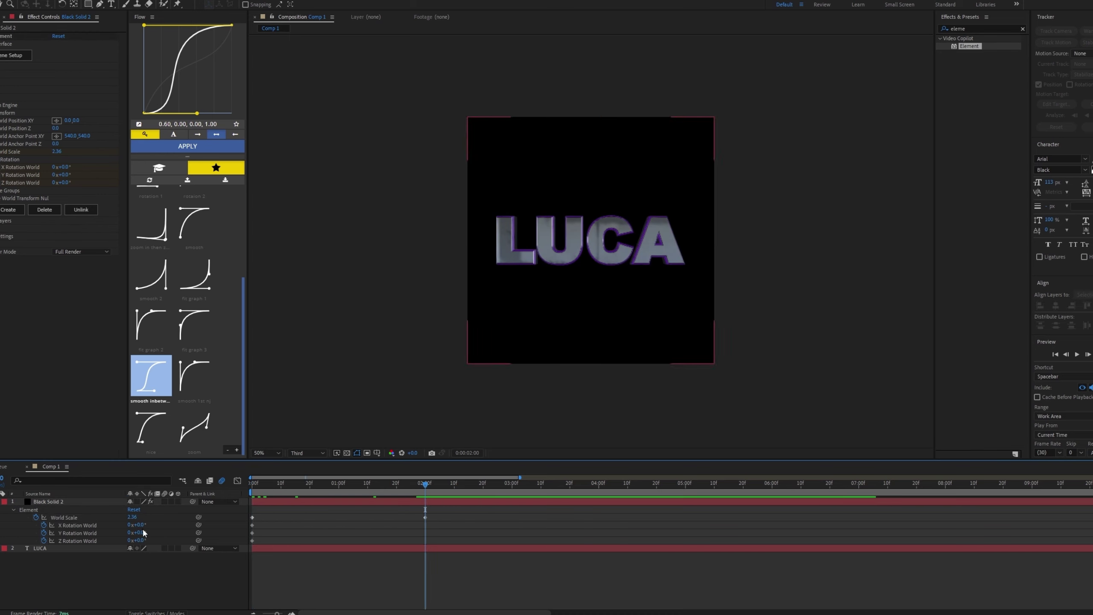
pyautogui.moveTo(141, 532); pyautogui.dragTo(297, 527)
pyautogui.hotkey('ctrl', 'z')
pyautogui.hotkey('ctrl', 'z')
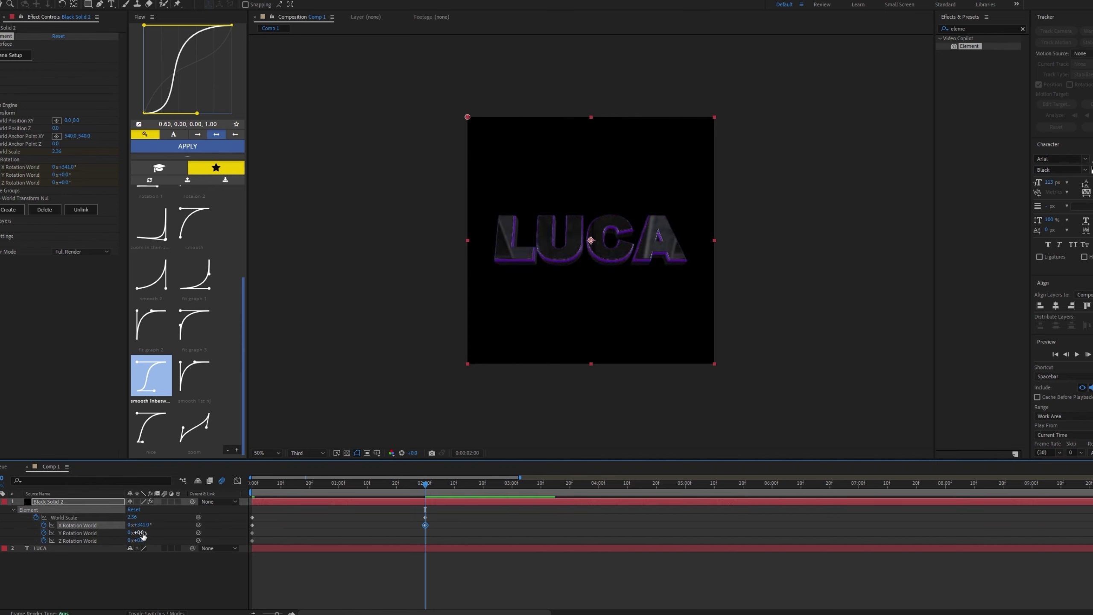
pyautogui.moveTo(143, 533); pyautogui.dragTo(140, 535)
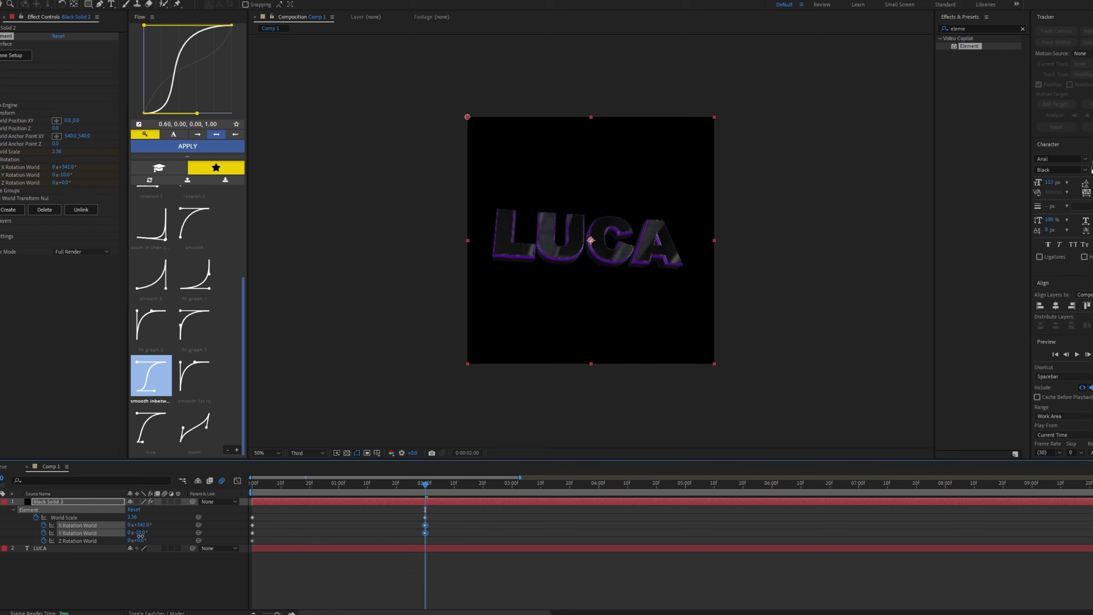
# - Ease all the World Scale and World Rotation keyframes with the 0.60, 0.00, 0.00, 1.00 Flow curve
pyautogui.moveTo(448, 507); pyautogui.dragTo(247, 547)
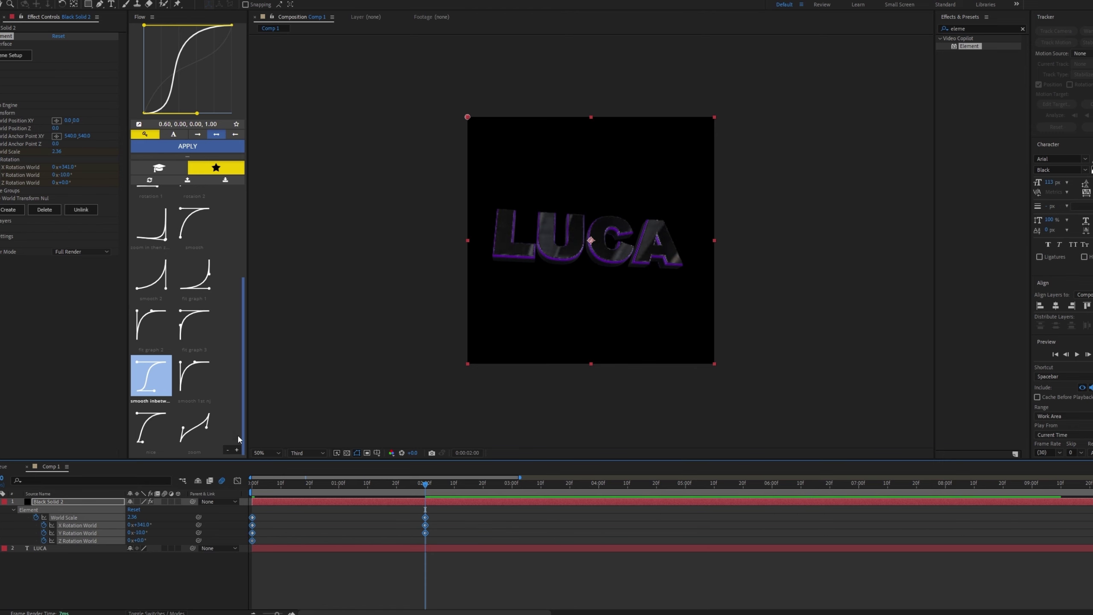
pyautogui.press('F9')
pyautogui.click(184, 147)
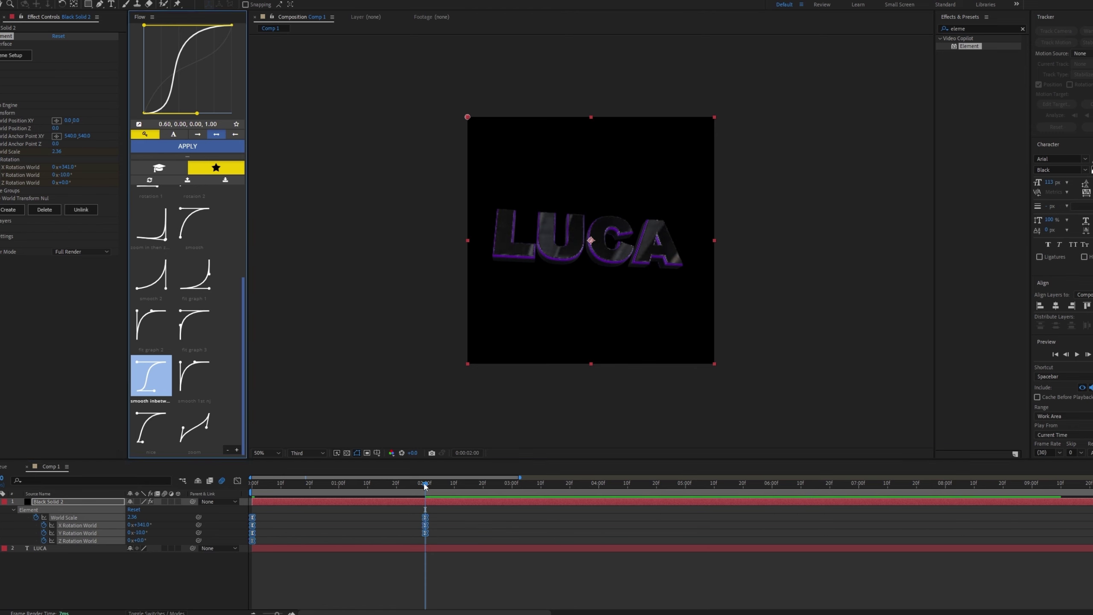
# - Preview the eased scale and rotation animation from the start of the composition
pyautogui.moveTo(424, 481); pyautogui.dragTo(248, 504)
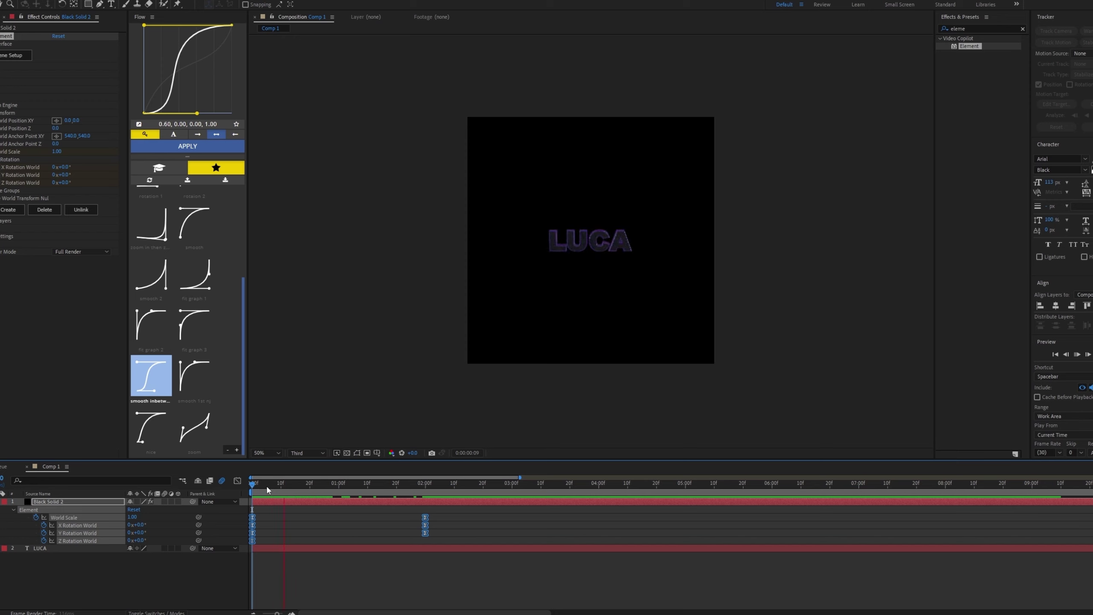
pyautogui.press('space')
pyautogui.press('space')
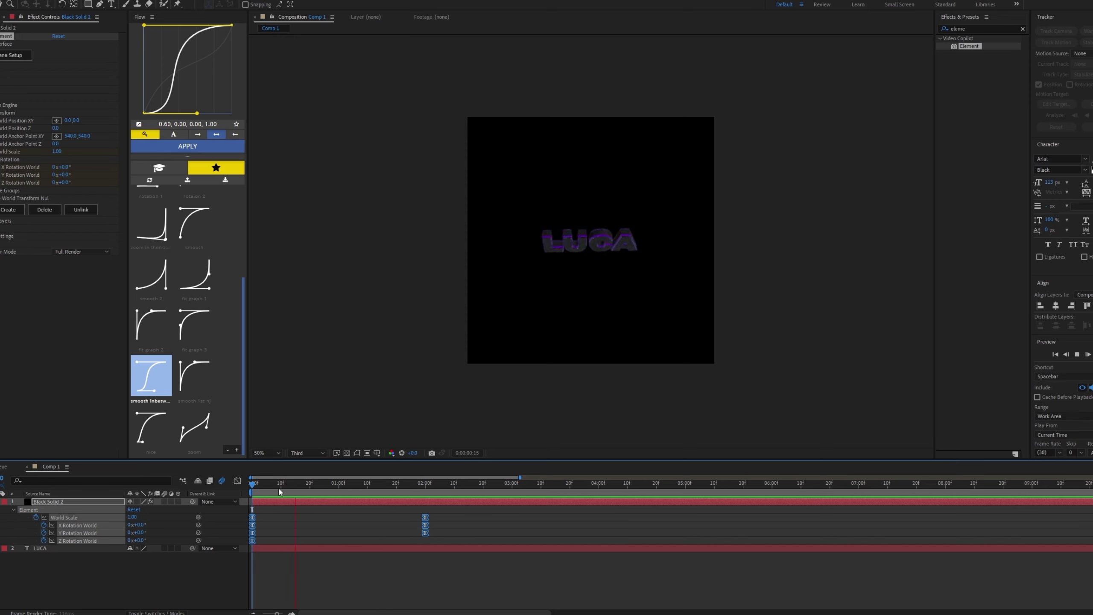
pyautogui.press('space')
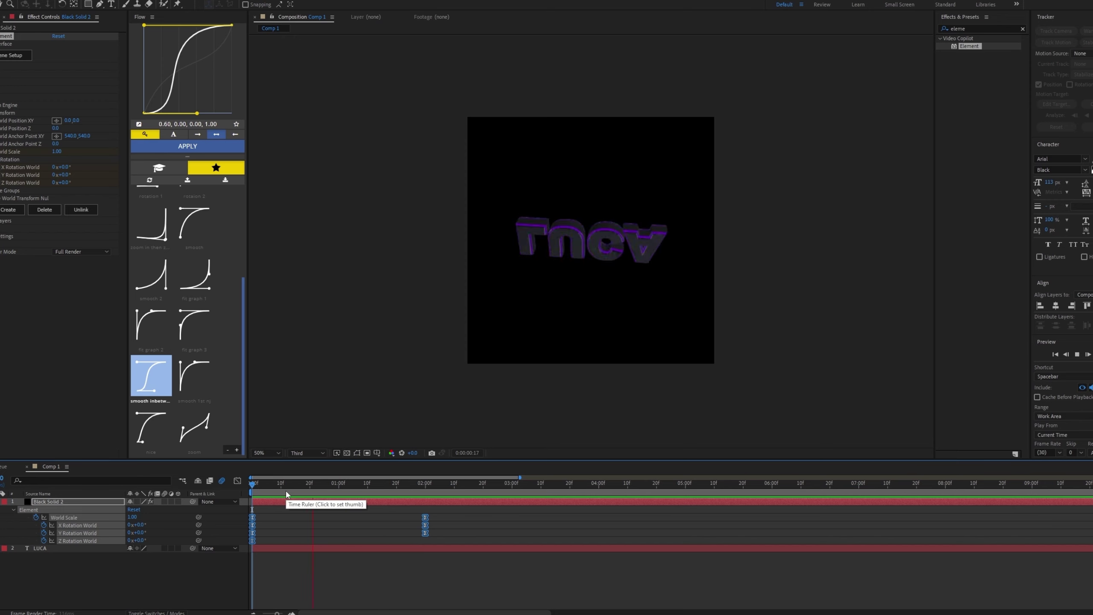
pyautogui.press('space')
# - Enable Multi-Object in the Particle Look settings of Group 1 in the solid's Element effect
pyautogui.click(346, 526)
pyautogui.click(335, 502)
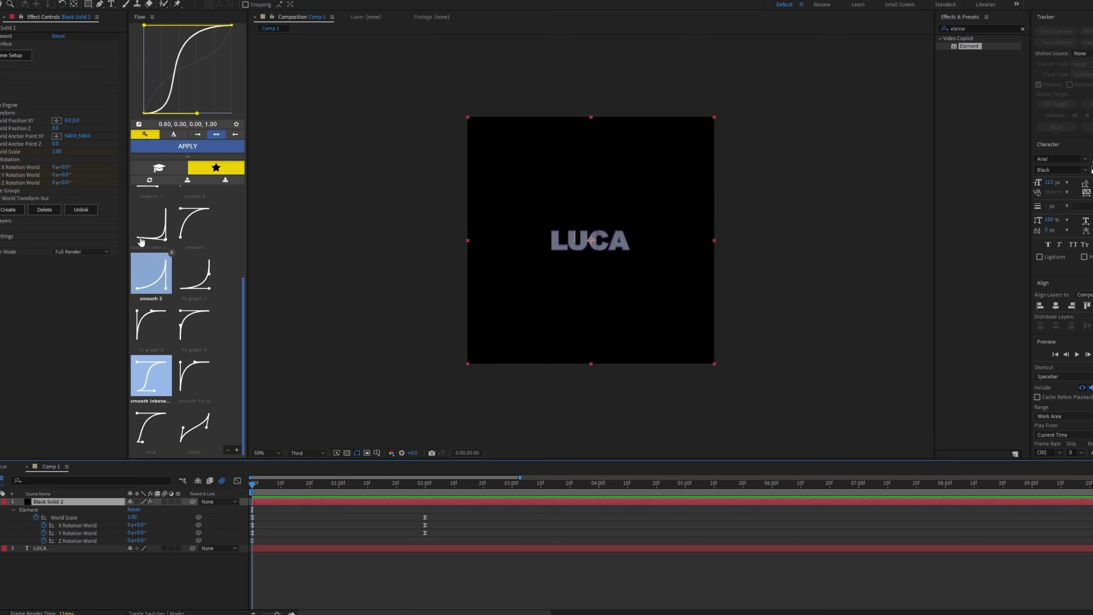
pyautogui.click(1, 90)
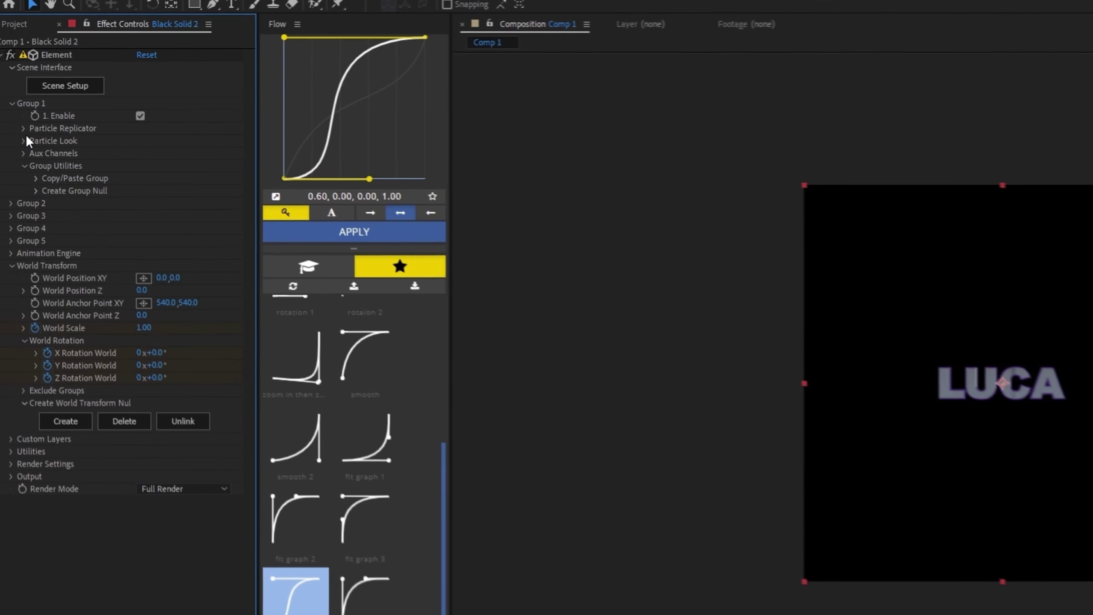
pyautogui.click(25, 138)
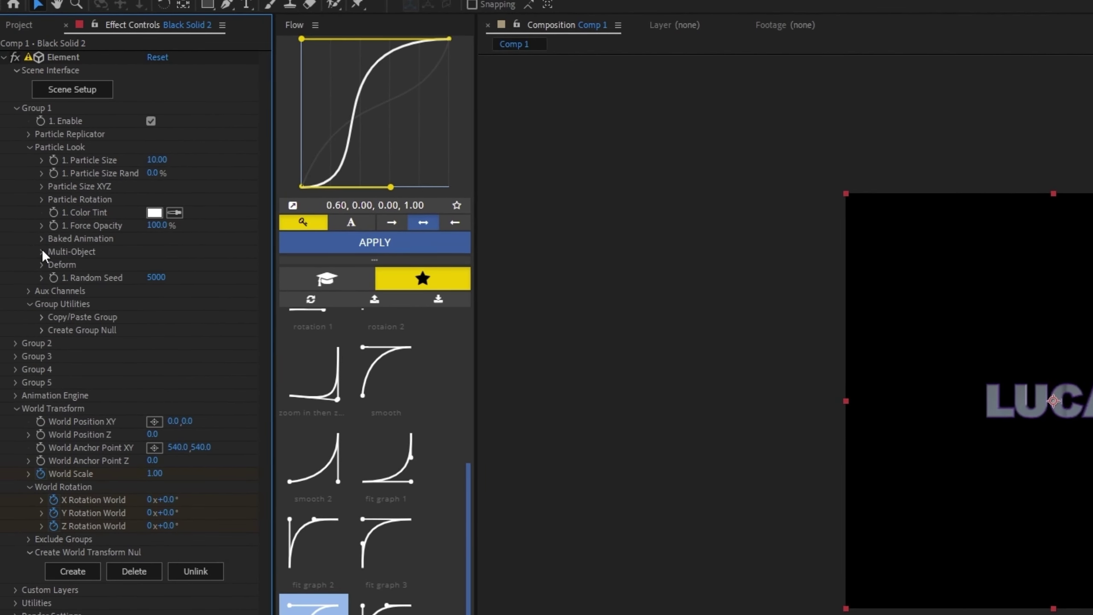
pyautogui.click(42, 252)
pyautogui.click(151, 264)
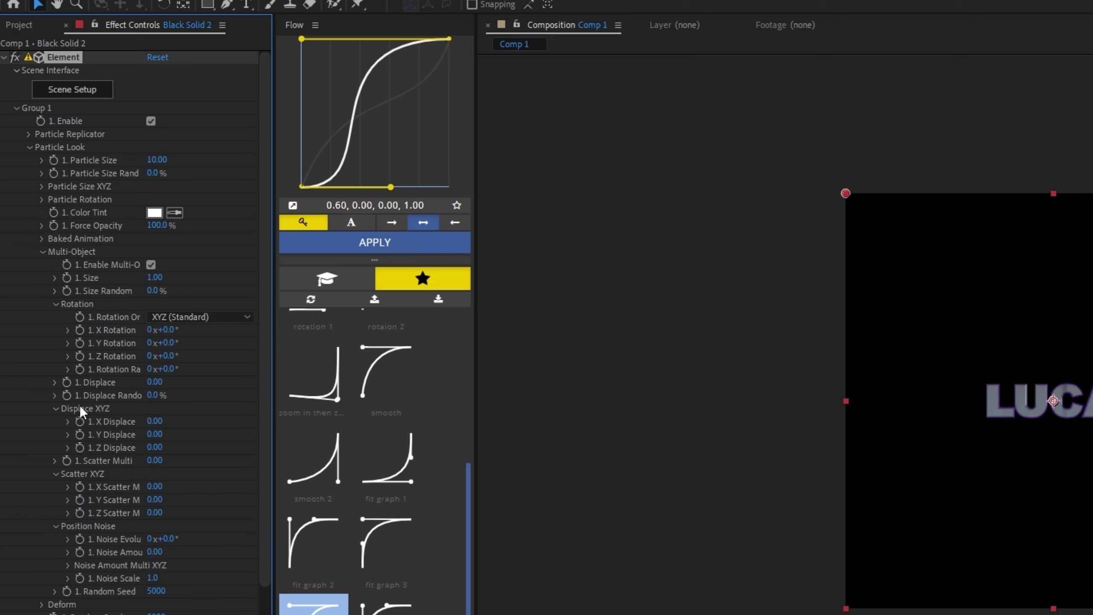
# - Keyframe the Multi-Object random rotation from 0° at the start to about -34° at 2 seconds
pyautogui.moveTo(177, 370); pyautogui.dragTo(264, 417)
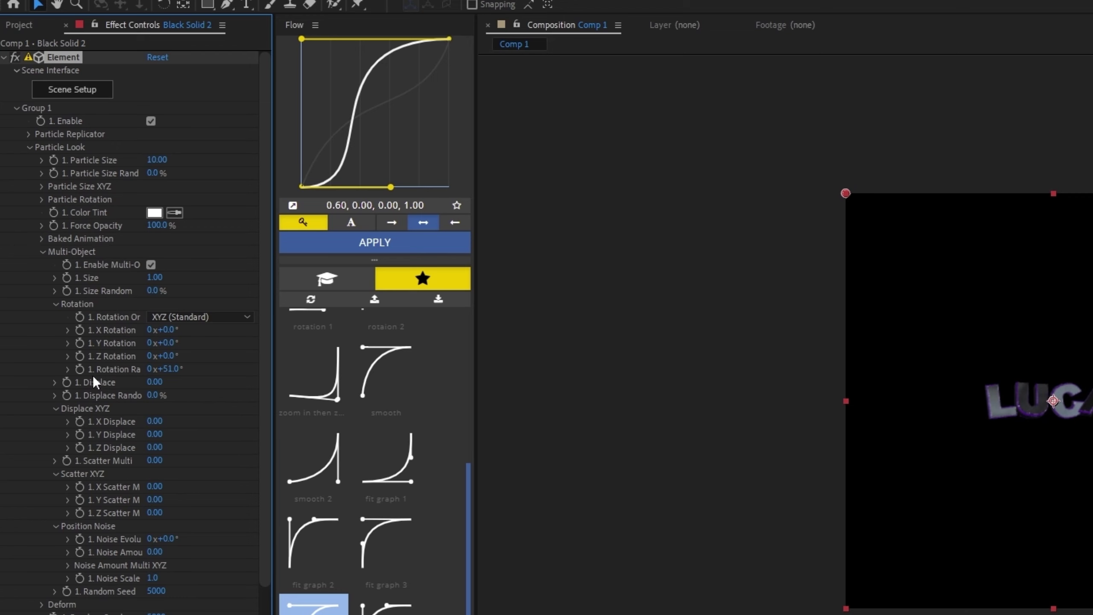
pyautogui.hotkey('ctrl', 'z')
pyautogui.click(80, 369)
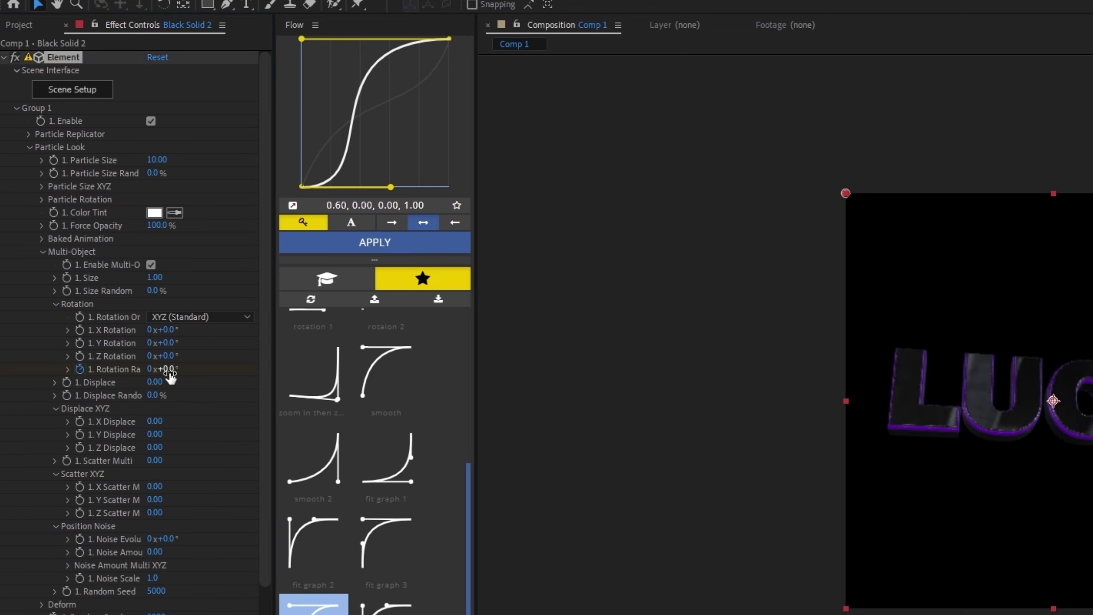
pyautogui.moveTo(168, 370)
pyautogui.mouseDown()
pyautogui.moveTo(202, 368)
pyautogui.moveTo(162, 389)
pyautogui.mouseUp()
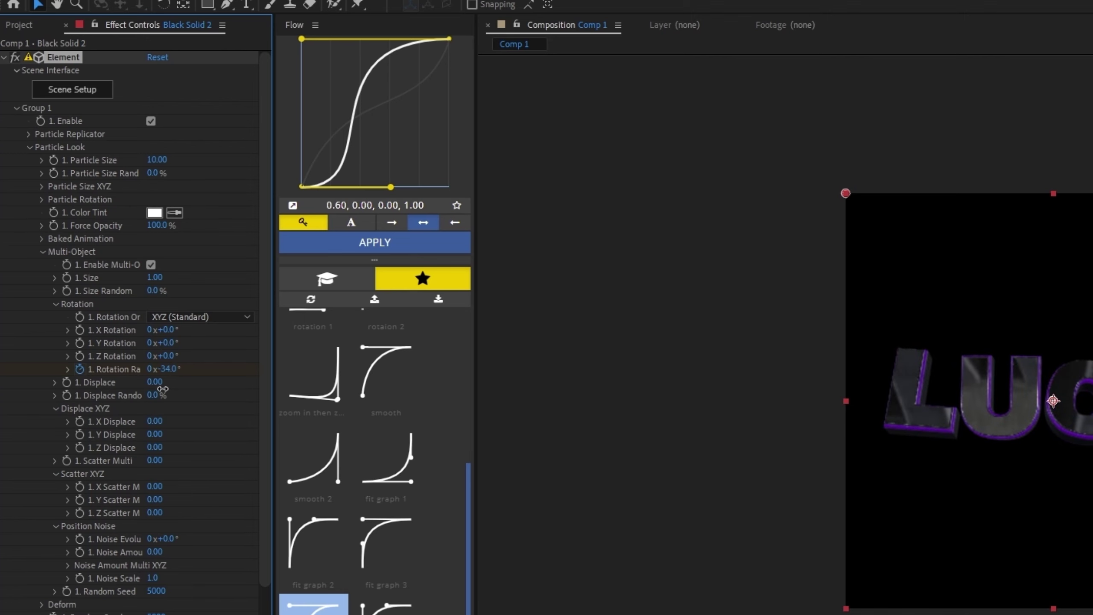
pyautogui.hotkey('ctrl', 'z')
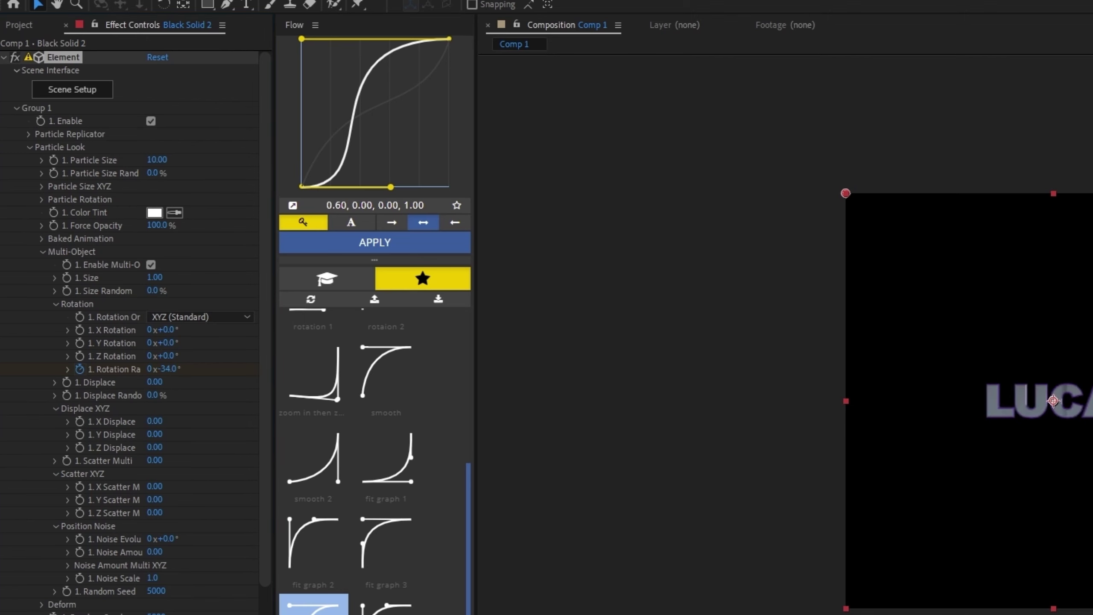
# - Keyframe Scatter Multi from about 23 at the start to 0 at 2 seconds
pyautogui.moveTo(160, 463); pyautogui.dragTo(512, 489)
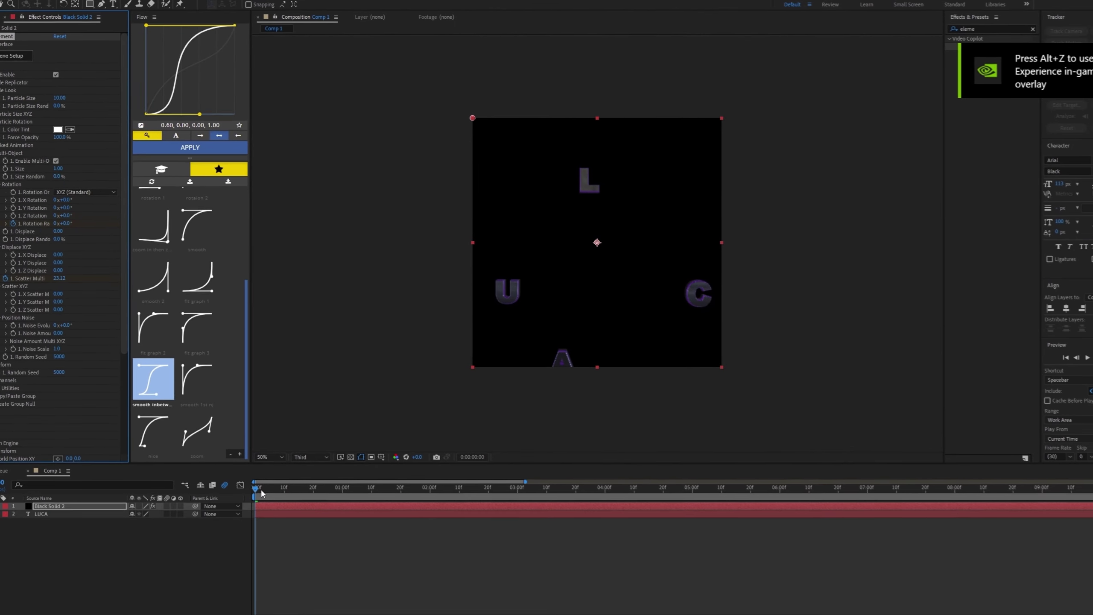
pyautogui.press('u')
pyautogui.moveTo(262, 493); pyautogui.dragTo(468, 500)
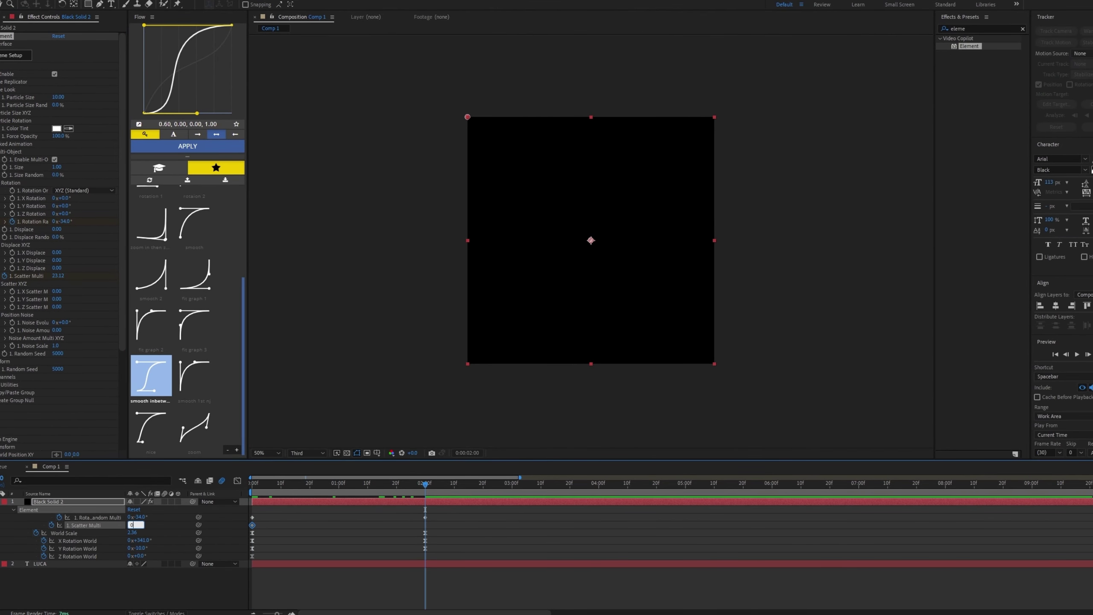
pyautogui.press('Return')
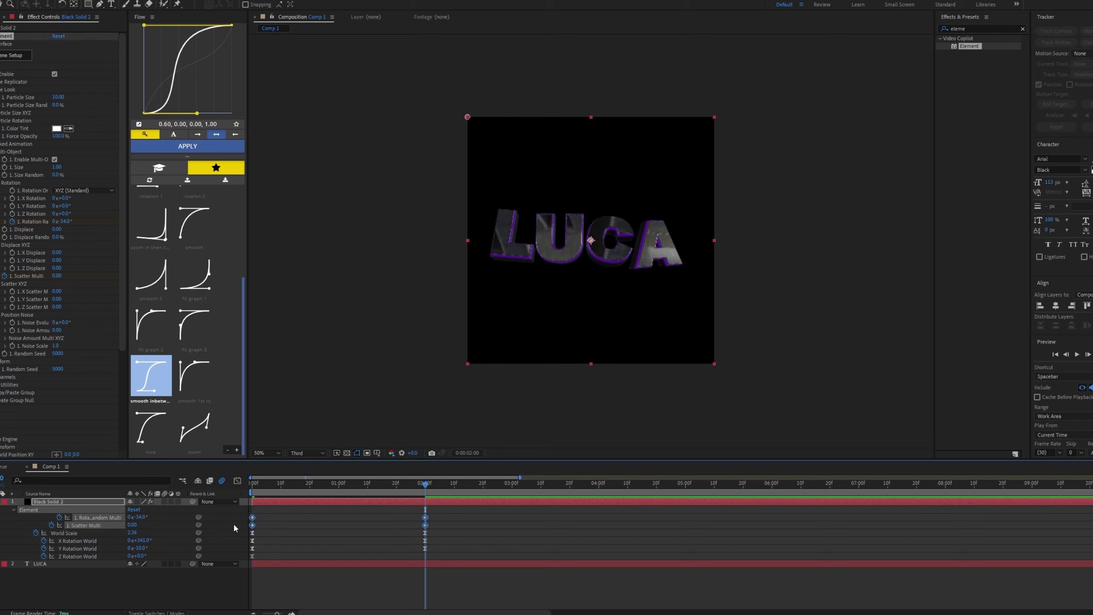
# - Ease the random rotation and Scatter Multi keyframes with the Flow curve and turn on motion blur for the solid
pyautogui.click(214, 145)
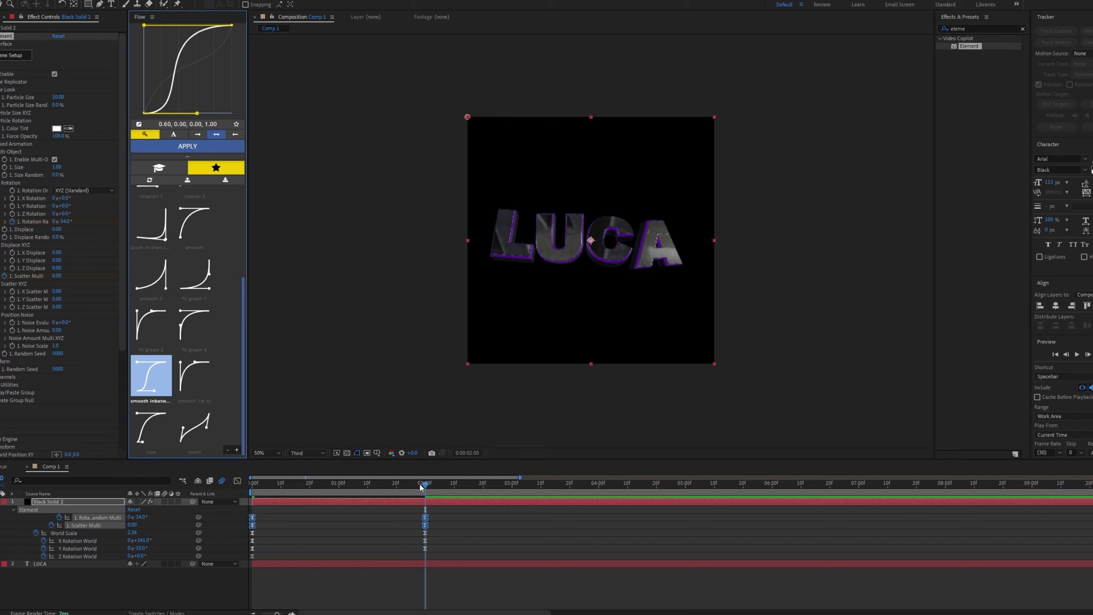
pyautogui.moveTo(422, 486); pyautogui.dragTo(255, 487)
pyautogui.click(165, 501)
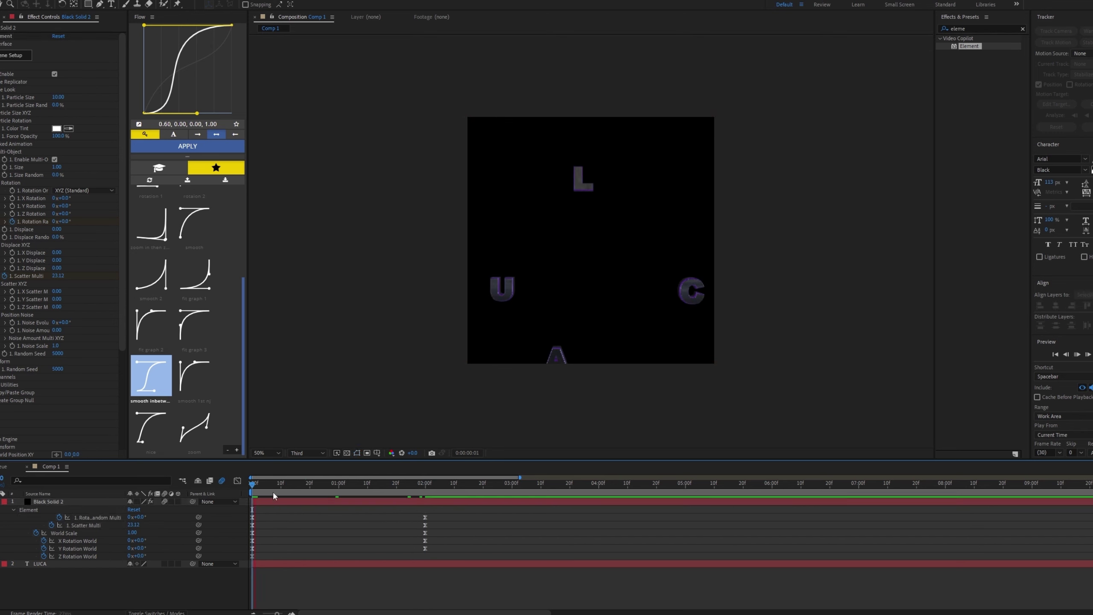
pyautogui.press('space')
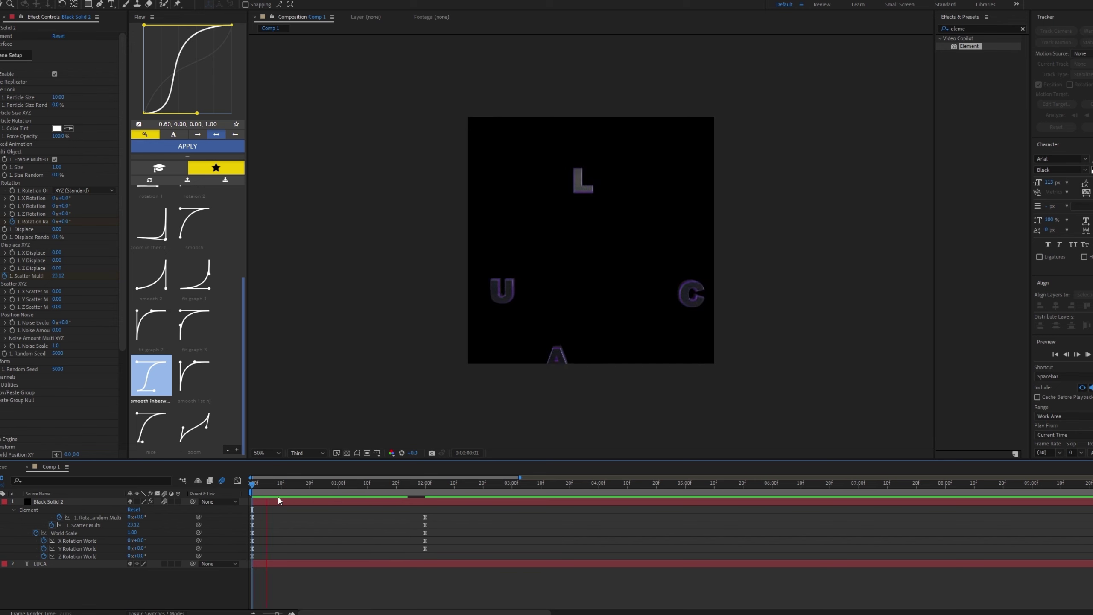
# - Remove the Scatter Multi keyframes at 2 seconds so it stays at 0, and preview the animation
pyautogui.moveTo(254, 486); pyautogui.dragTo(426, 498)
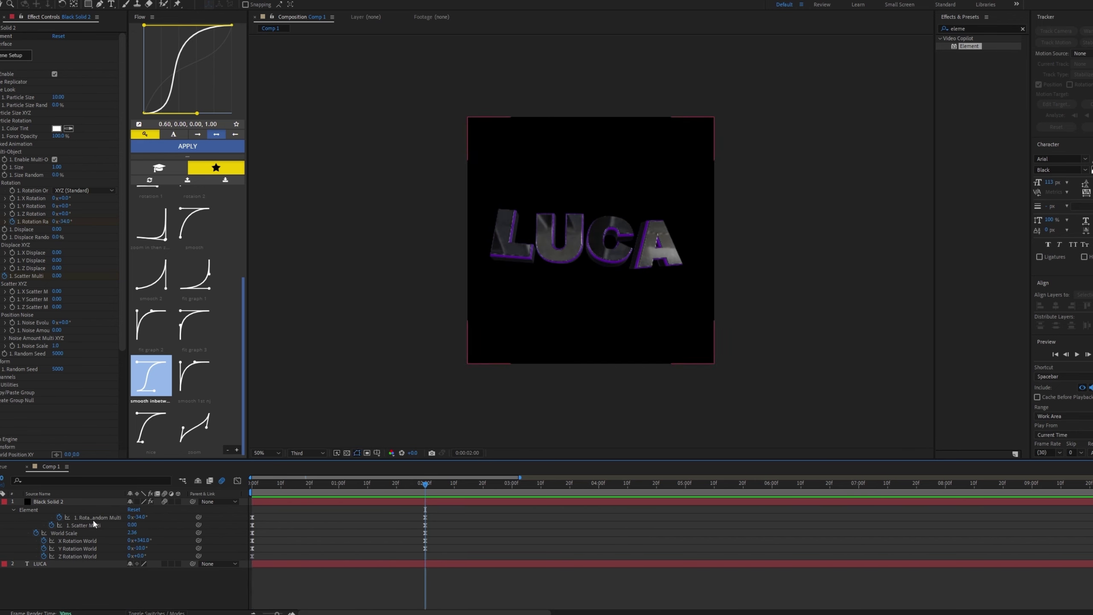
pyautogui.click(50, 525)
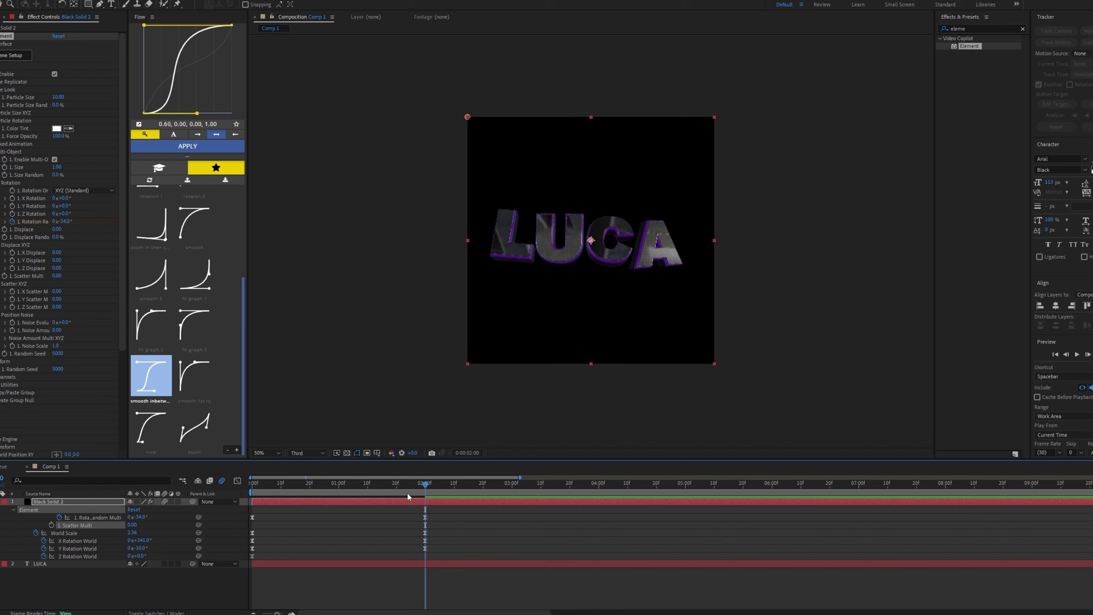
pyautogui.press('space')
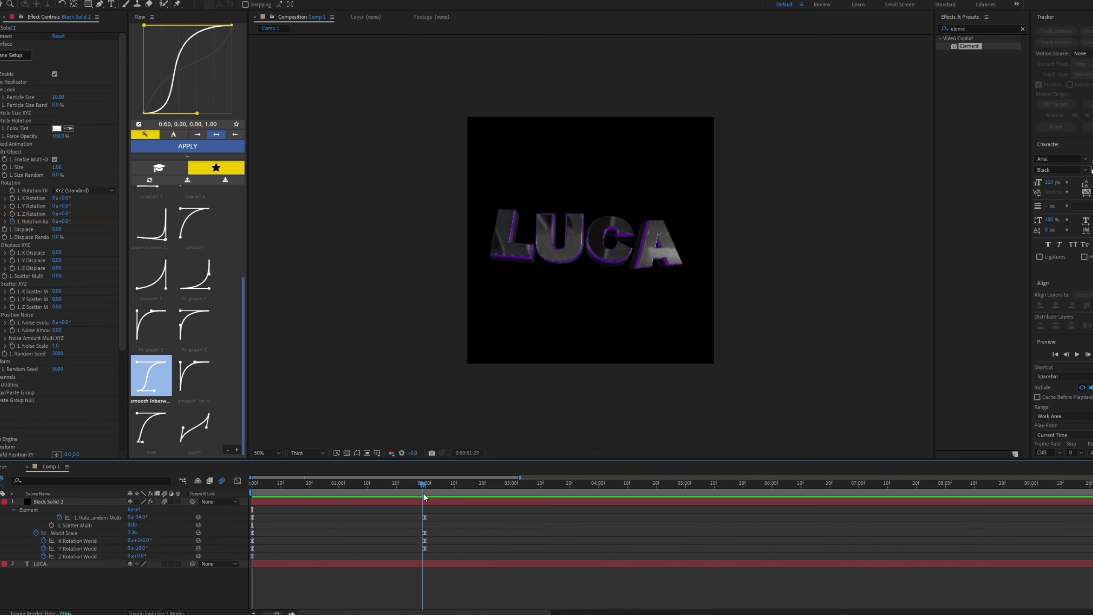
# - Set the Multi-Object random rotation keyframe at 2 seconds to 20°
pyautogui.moveTo(424, 497); pyautogui.dragTo(425, 497)
pyautogui.click(118, 517)
pyautogui.moveTo(143, 519); pyautogui.dragTo(178, 526)
# - Hide the solid, widen the LUCA text's tracking to about 132, re-center it in the composition, and show the solid again
pyautogui.click(425, 563)
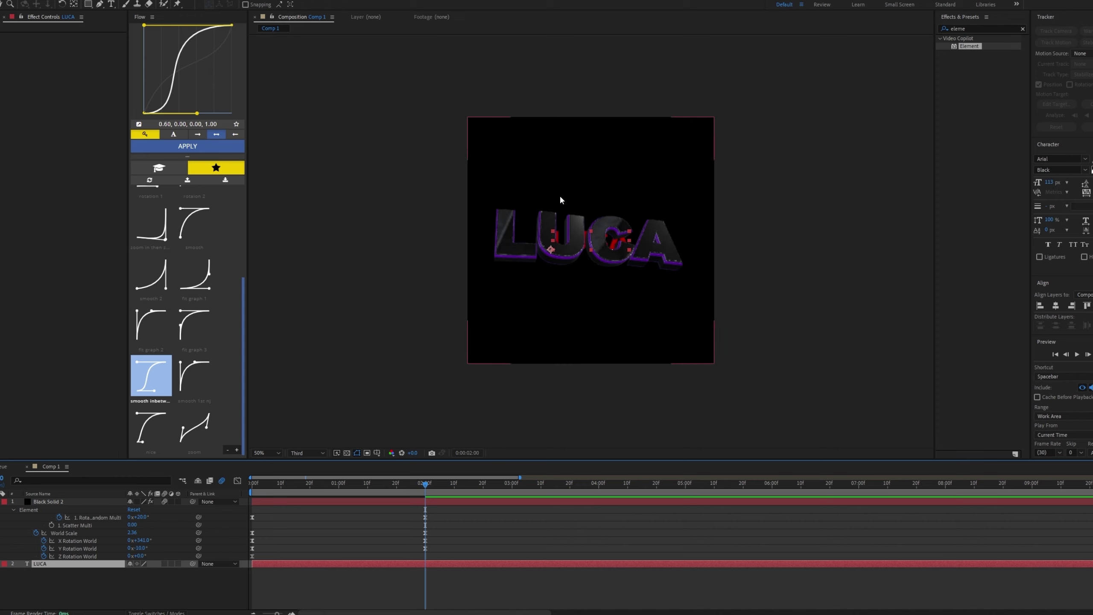
pyautogui.click(0, 502)
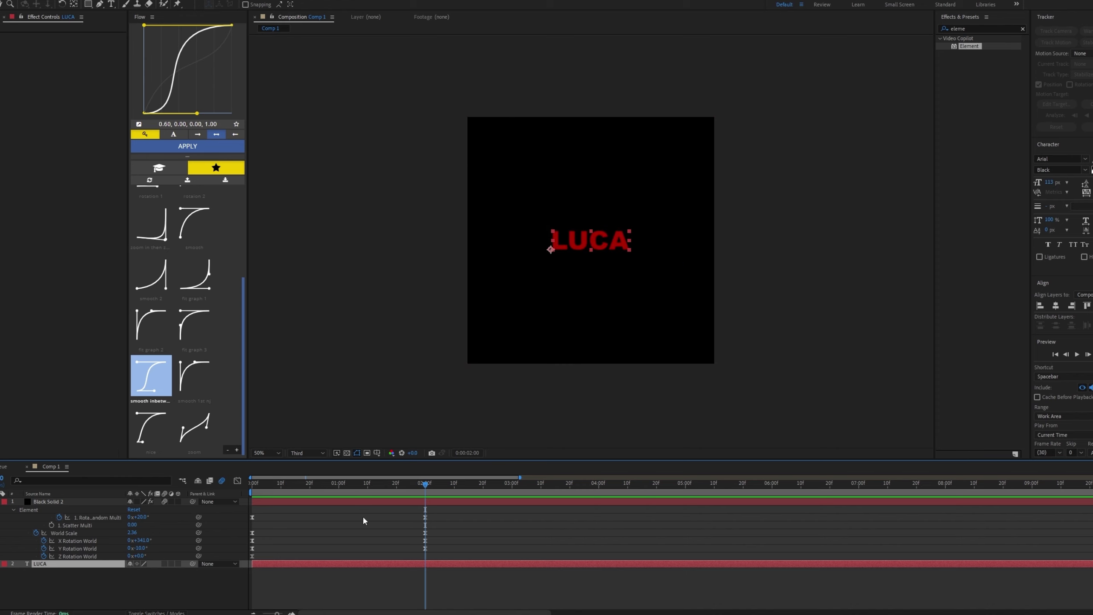
pyautogui.doubleClick(563, 564)
pyautogui.scroll(-10, 1076, 207)
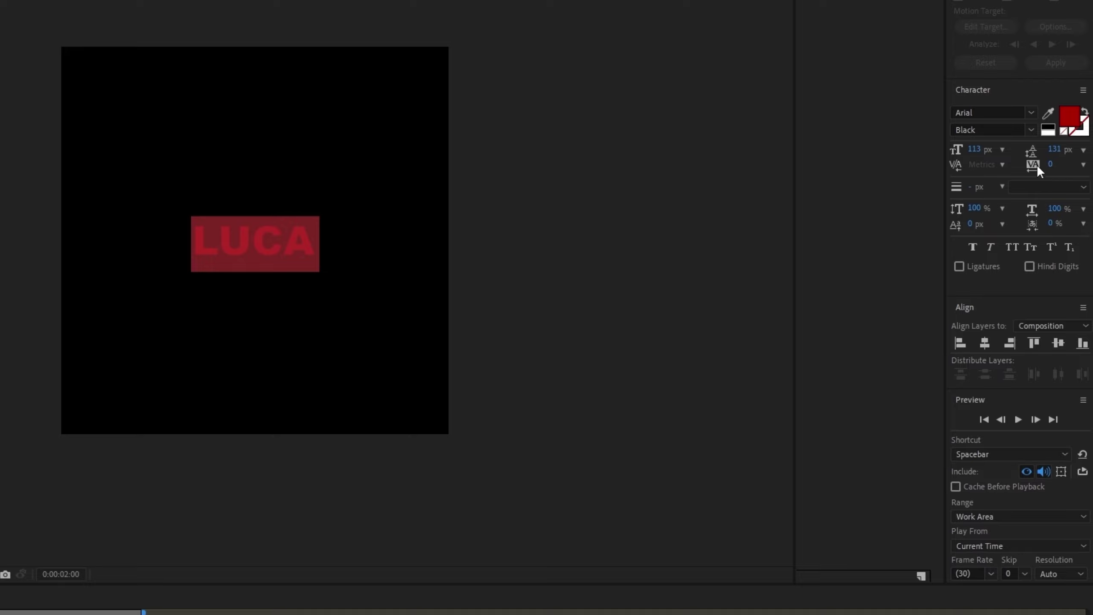
pyautogui.moveTo(1052, 170); pyautogui.dragTo(1077, 165)
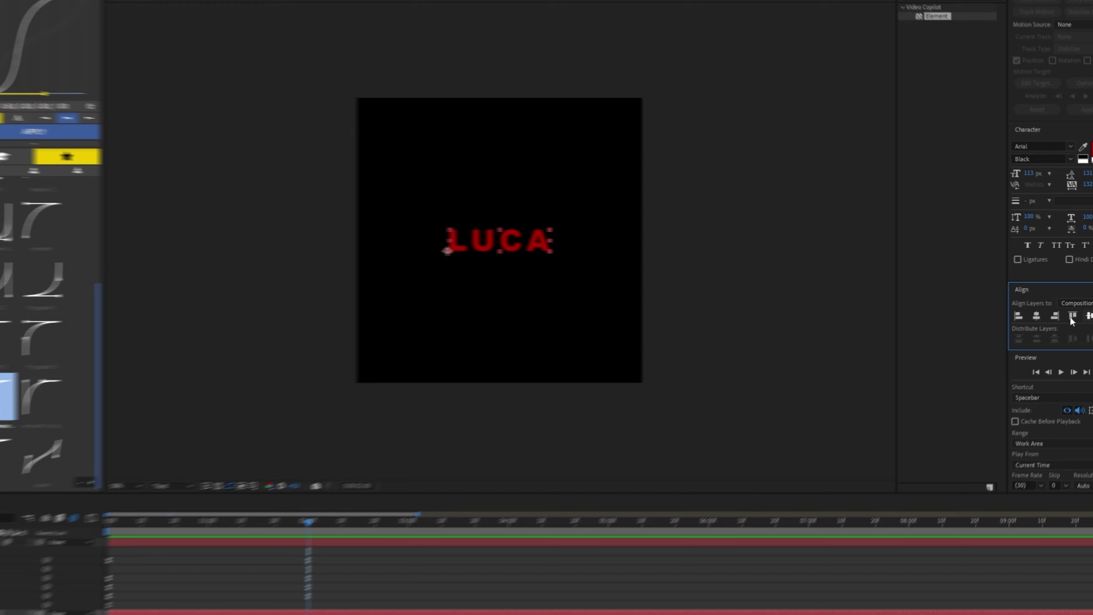
pyautogui.click(2, 565)
pyautogui.click(269, 567)
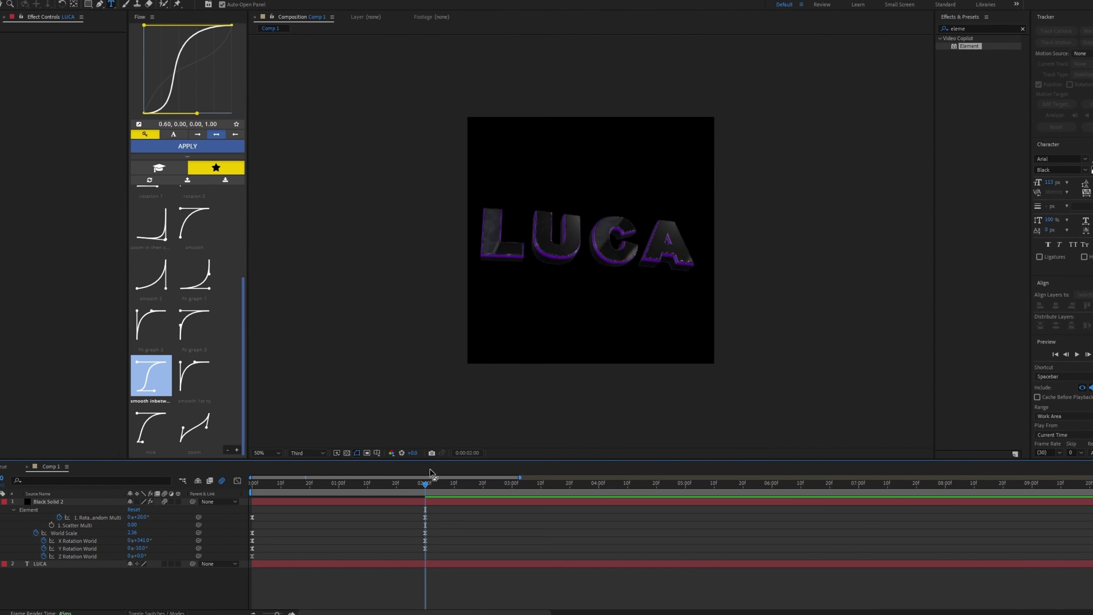
# - Preview the 3D text animation from the start with the wider letter spacing
pyautogui.moveTo(421, 481); pyautogui.dragTo(217, 494)
pyautogui.press('space')
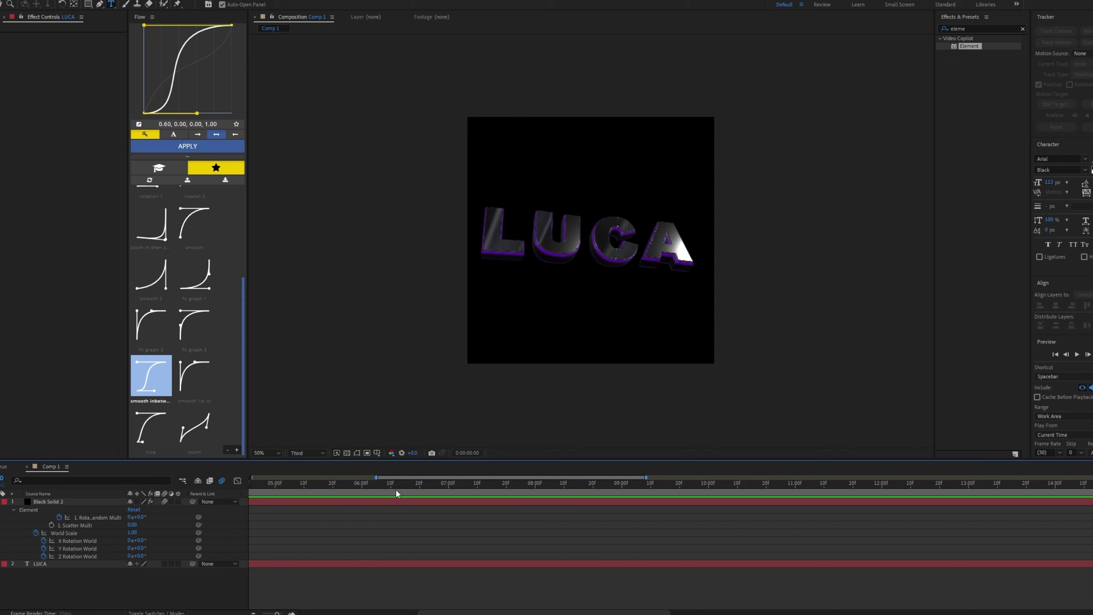
pyautogui.press('space')
pyautogui.press('space')
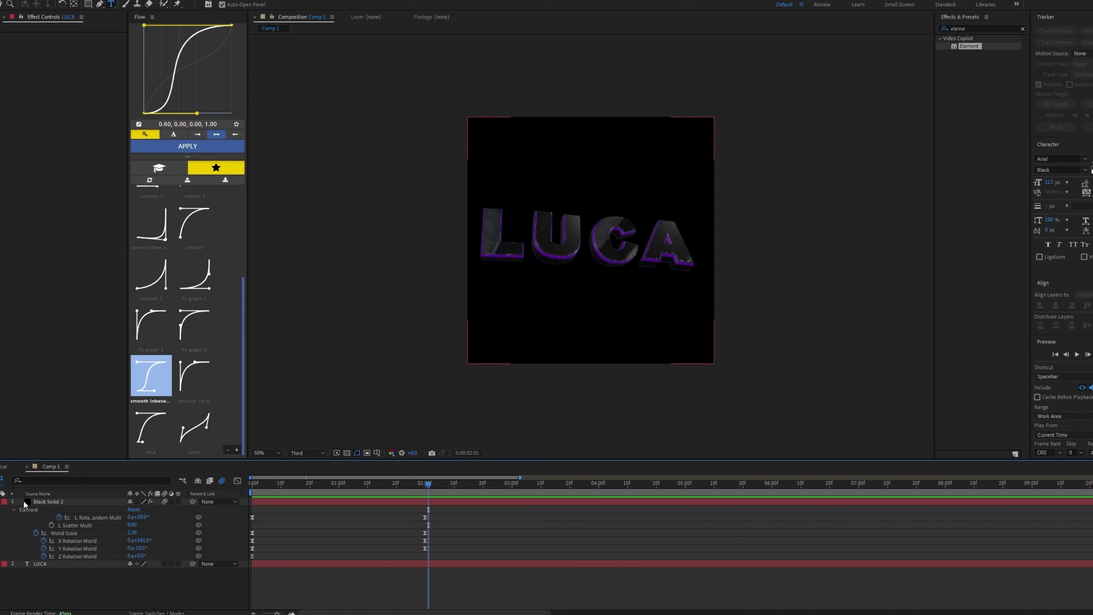
# - Tighten the tracking of the LUCA text layer and preview the 3D text
pyautogui.click(420, 564)
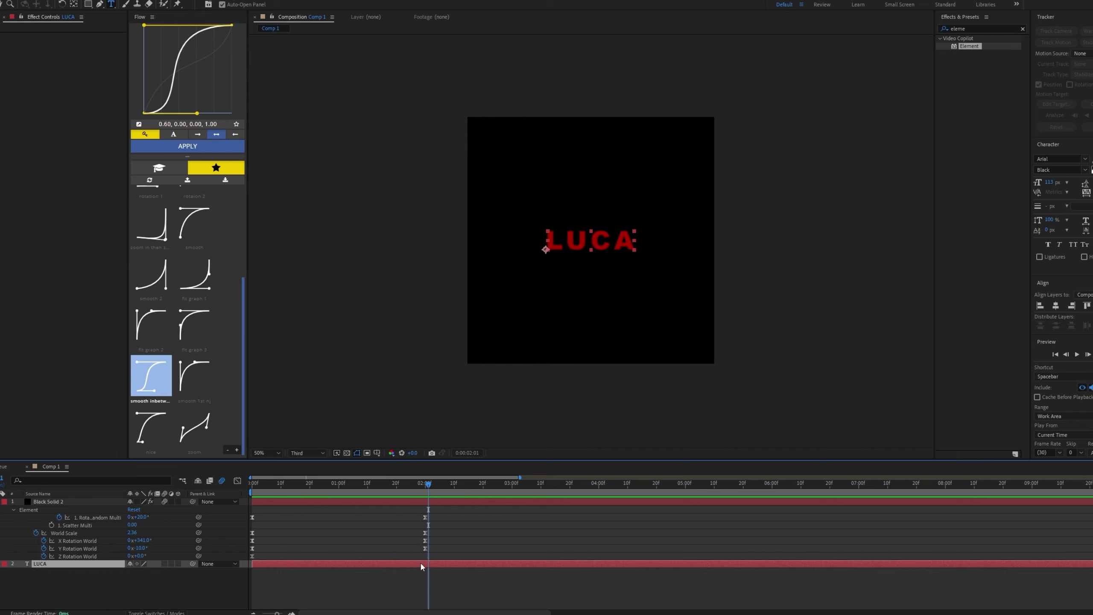
pyautogui.moveTo(1089, 193); pyautogui.dragTo(1057, 199)
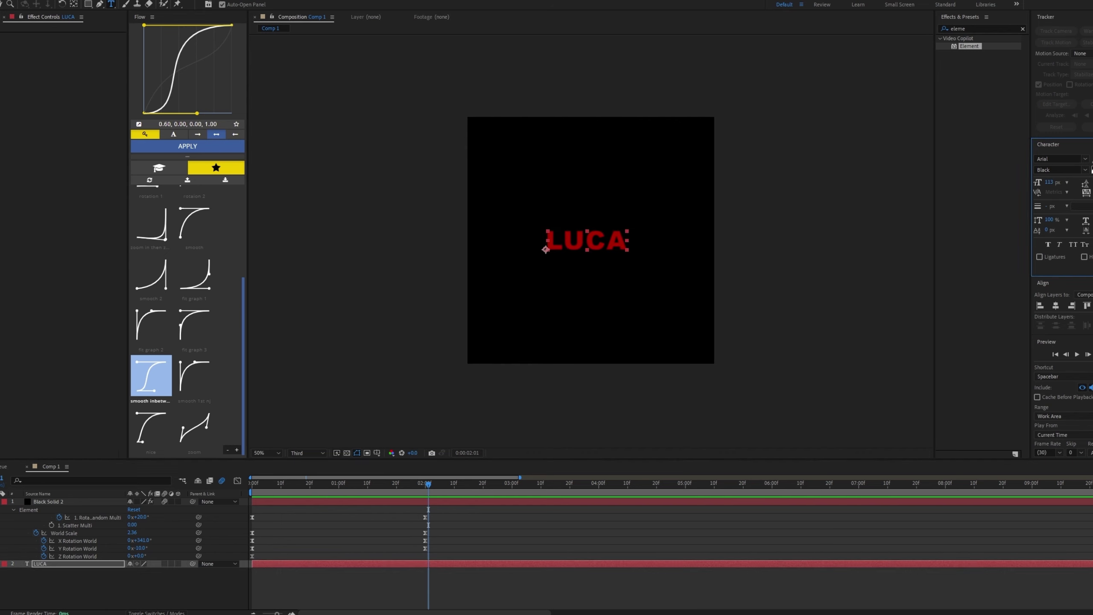
pyautogui.click(74, 586)
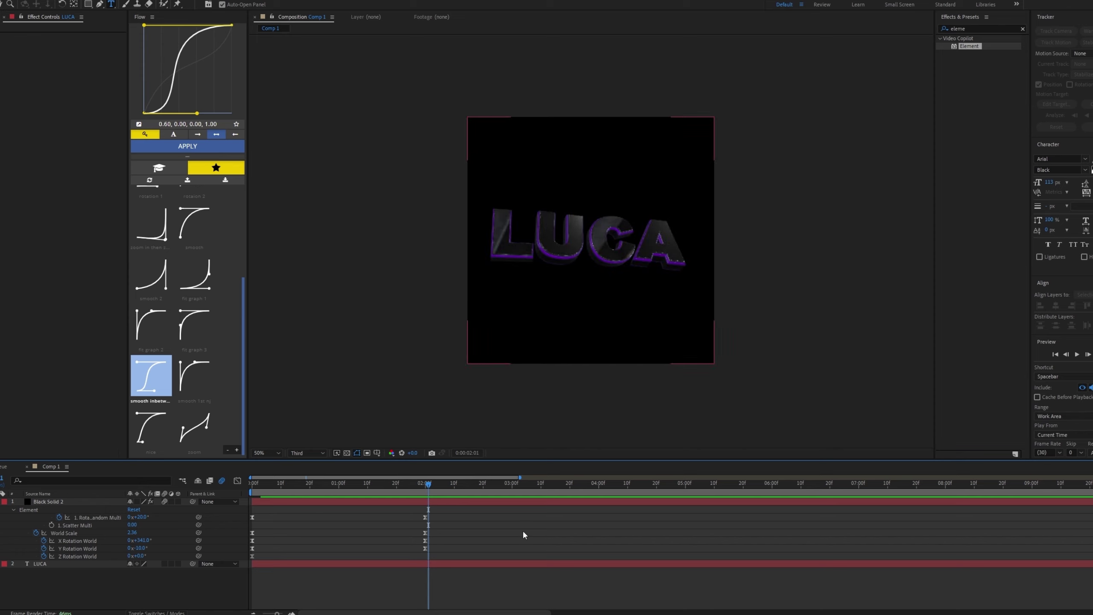
pyautogui.press('space')
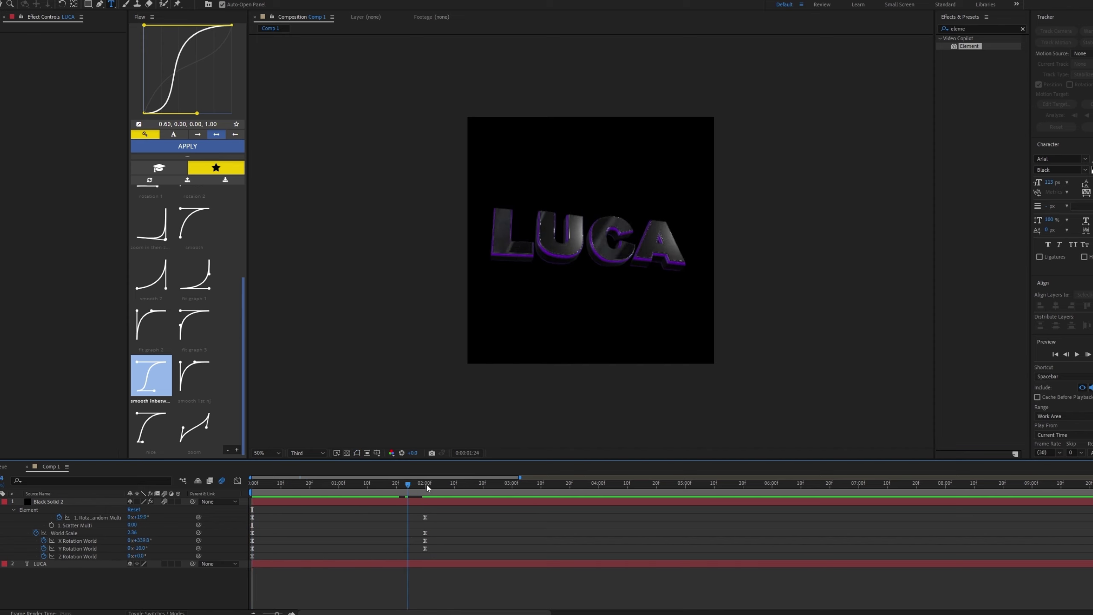
# - Create a World Transform null from the Element effect on the black solid
pyautogui.click(414, 489)
pyautogui.click(431, 525)
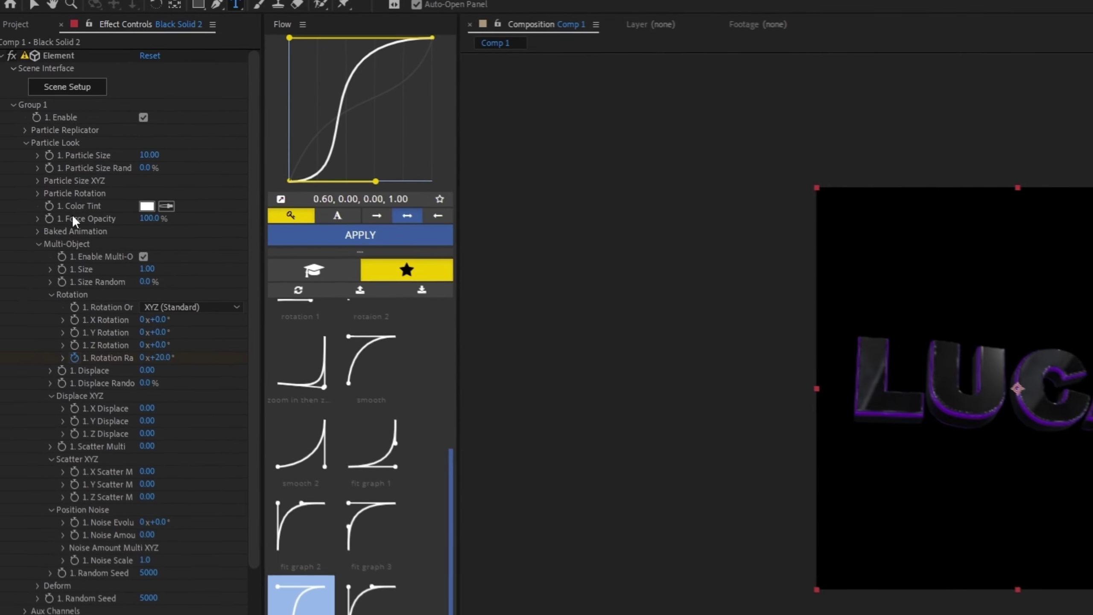
pyautogui.click(16, 108)
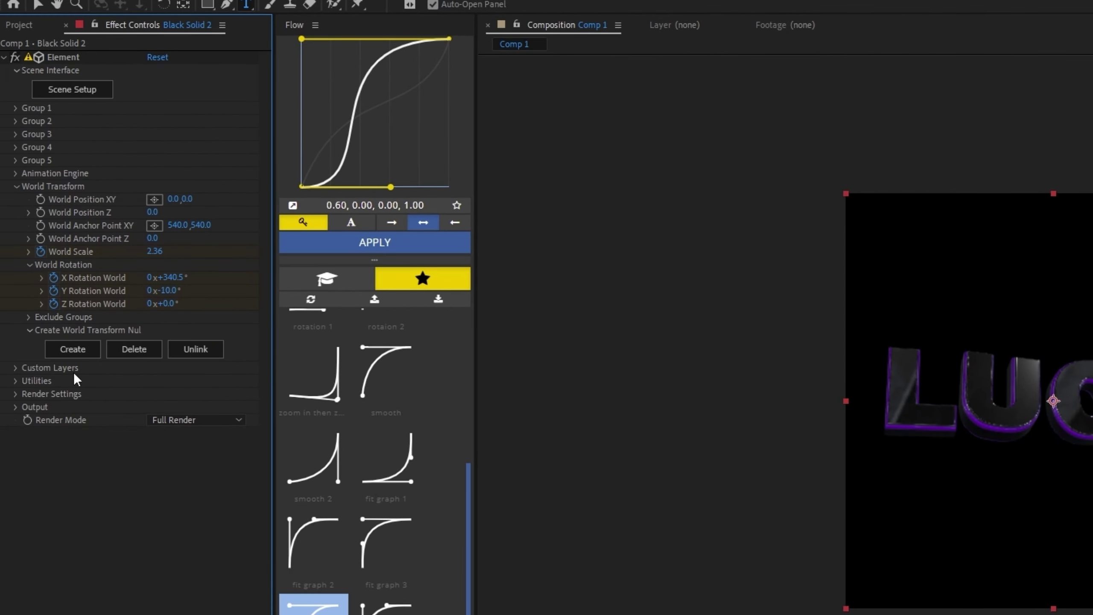
pyautogui.click(95, 355)
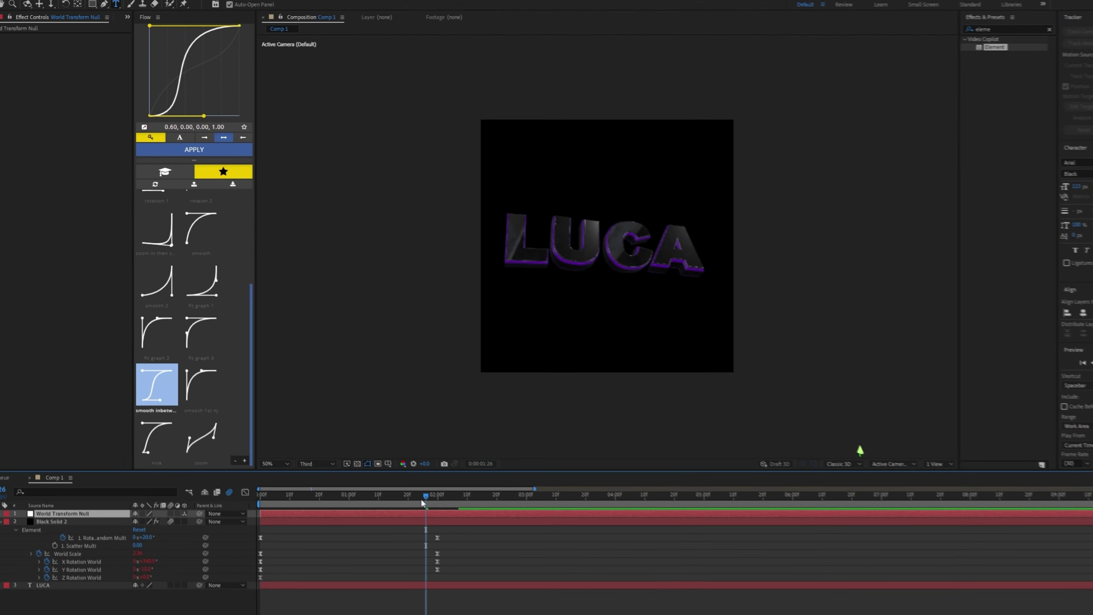
# - Add starting keyframes for X, Y and Z Rotation and Scale on the World Transform null at 1:11
pyautogui.moveTo(422, 501); pyautogui.dragTo(379, 501)
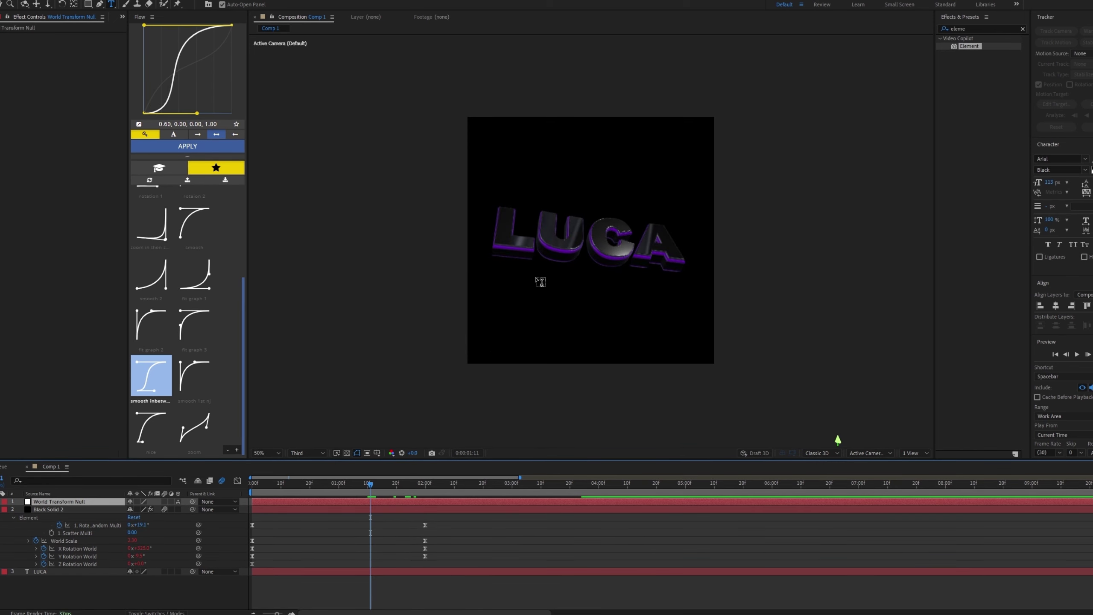
pyautogui.press('v')
pyautogui.press('r')
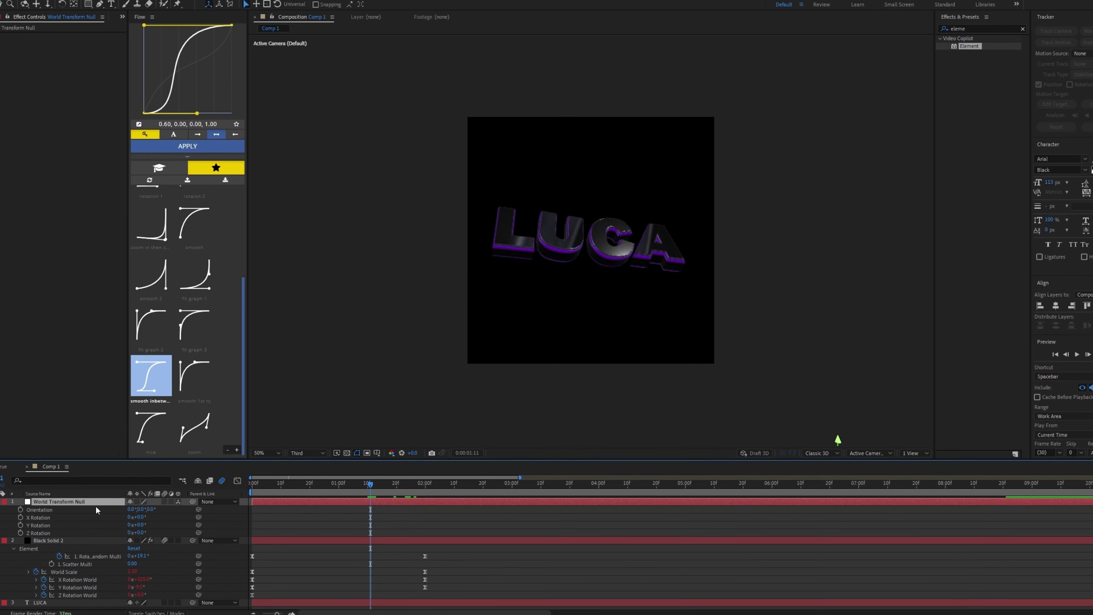
pyautogui.click(21, 517)
pyautogui.click(20, 524)
pyautogui.click(20, 532)
pyautogui.press('s')
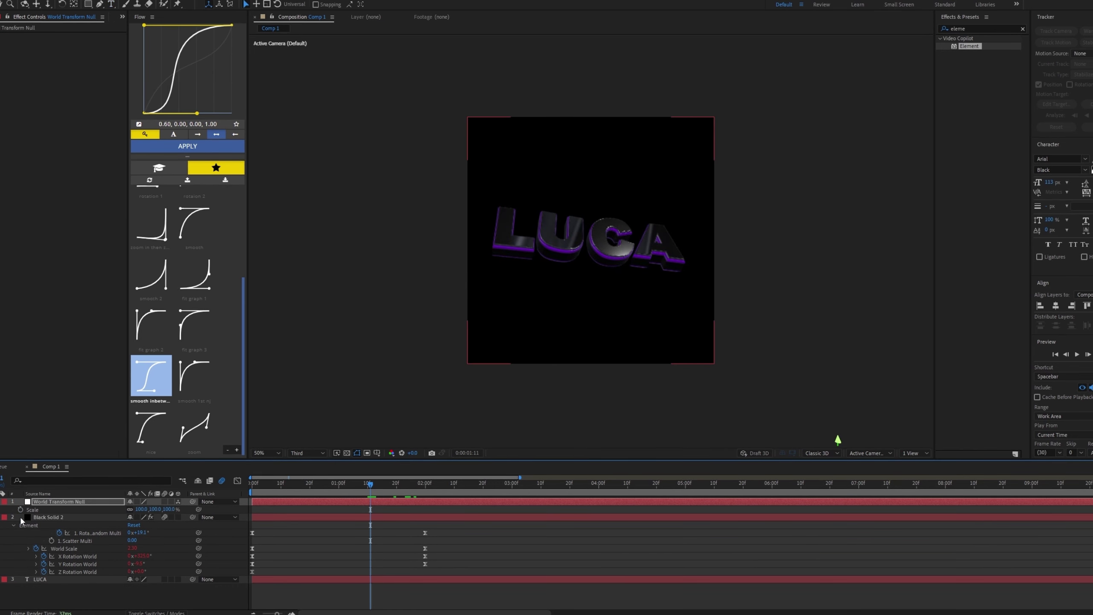
pyautogui.click(20, 511)
pyautogui.press('u')
pyautogui.press('u')
# - Keyframe the null's Scale to 43% and its Y Rotation to almost a full turn at about 2:27
pyautogui.moveTo(383, 483); pyautogui.dragTo(495, 499)
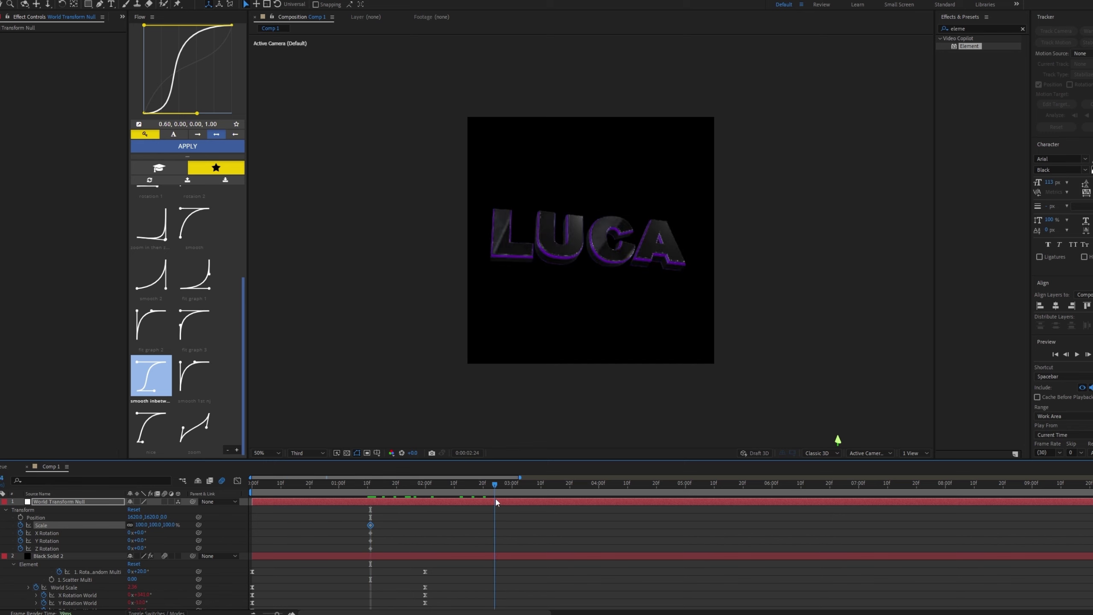
pyautogui.click(211, 529)
pyautogui.moveTo(138, 541); pyautogui.dragTo(322, 564)
pyautogui.hotkey('ctrl', 'z')
pyautogui.moveTo(142, 525); pyautogui.dragTo(120, 527)
# - Ease the null's scale and rotation keyframes with the smooth in-between Flow curve and preview the animation
pyautogui.moveTo(549, 517); pyautogui.dragTo(357, 550)
pyautogui.press('F9')
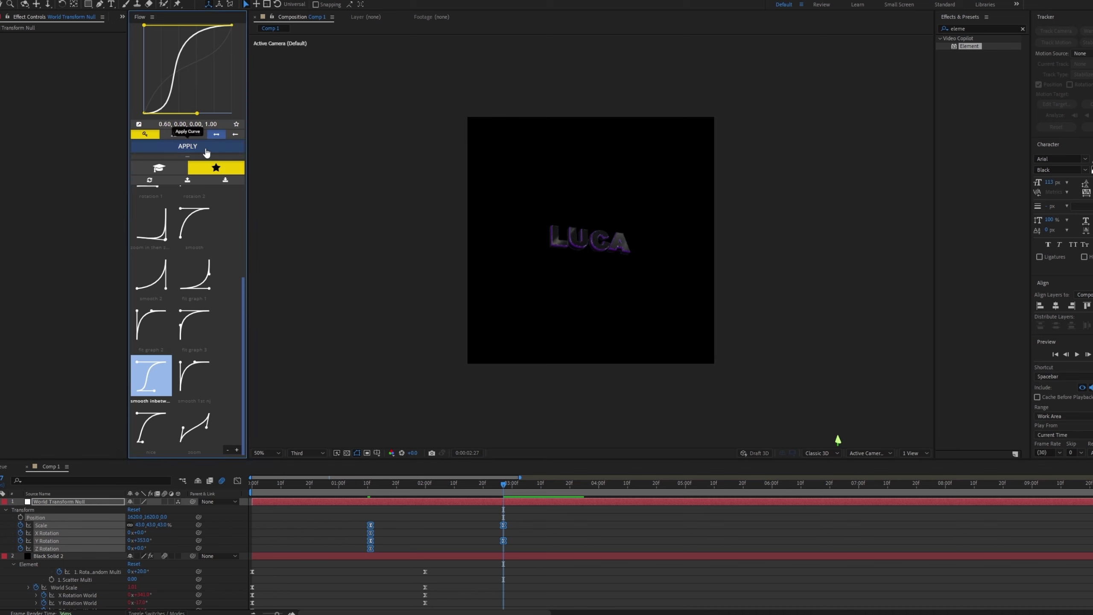
pyautogui.moveTo(496, 486); pyautogui.dragTo(342, 485)
pyautogui.press('space')
# - Spread the null's keyframes to run from about 1:08 to 3:09 and turn on motion blur for the null
pyautogui.scroll(-1, 437, 523)
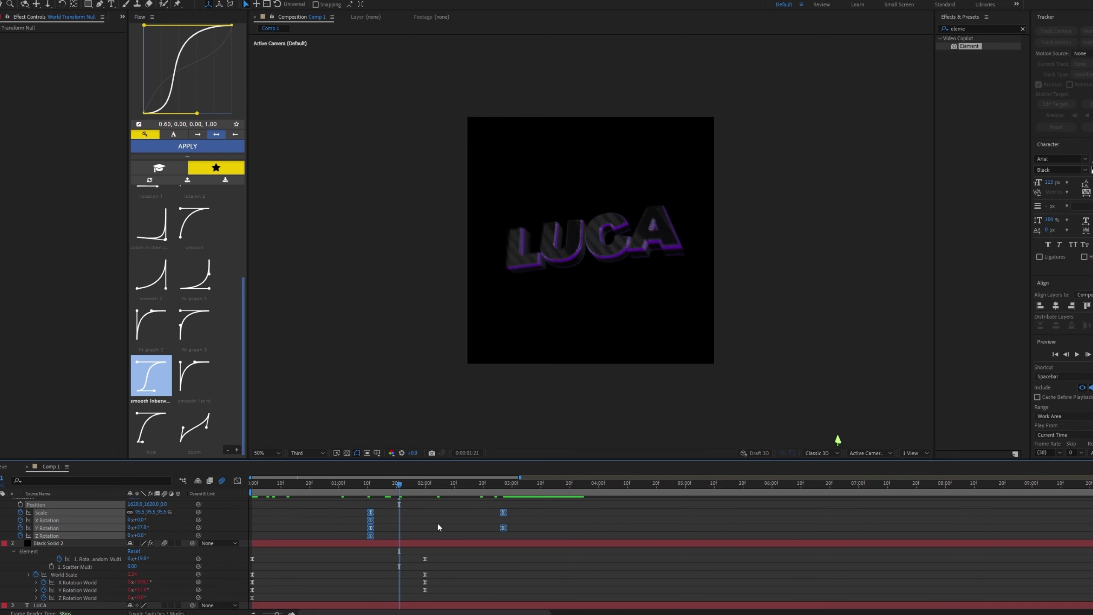
pyautogui.scroll(1, 419, 516)
pyautogui.moveTo(503, 523); pyautogui.dragTo(539, 524)
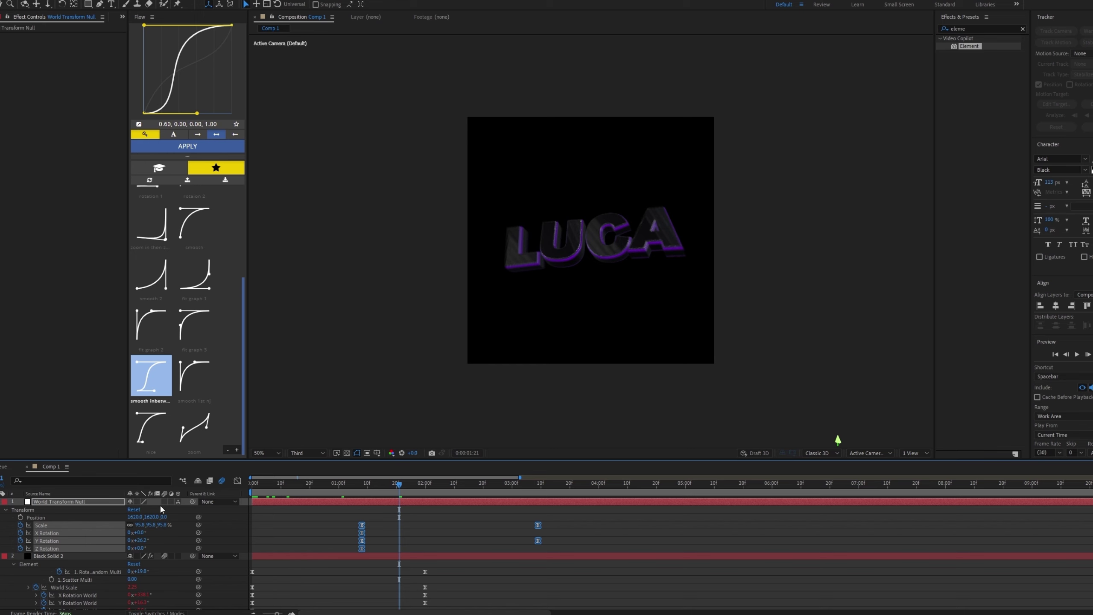
pyautogui.moveTo(327, 483); pyautogui.dragTo(154, 528)
pyautogui.click(314, 523)
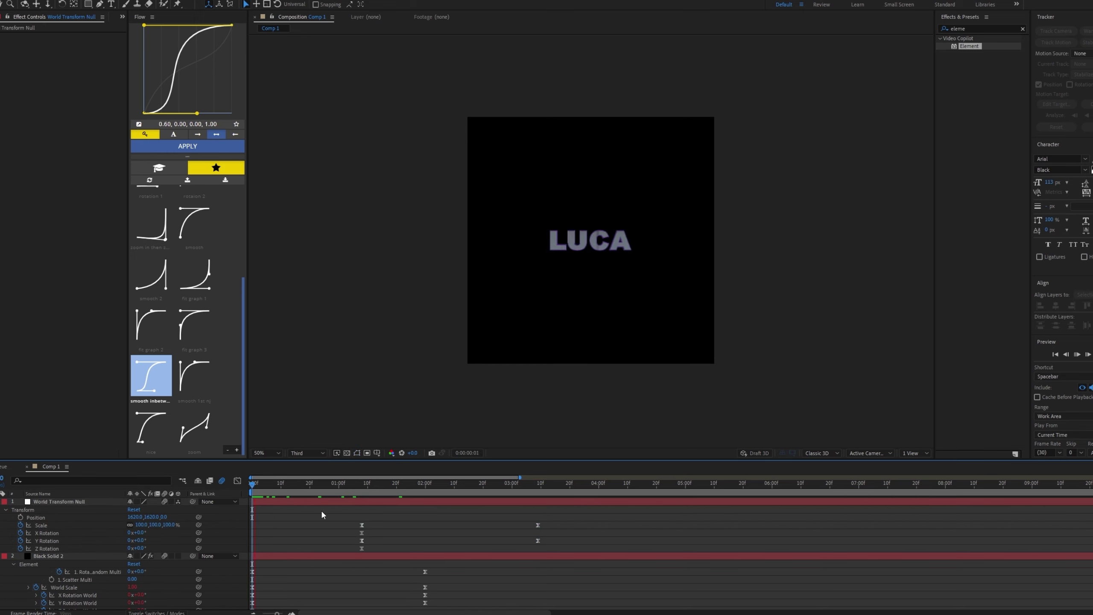